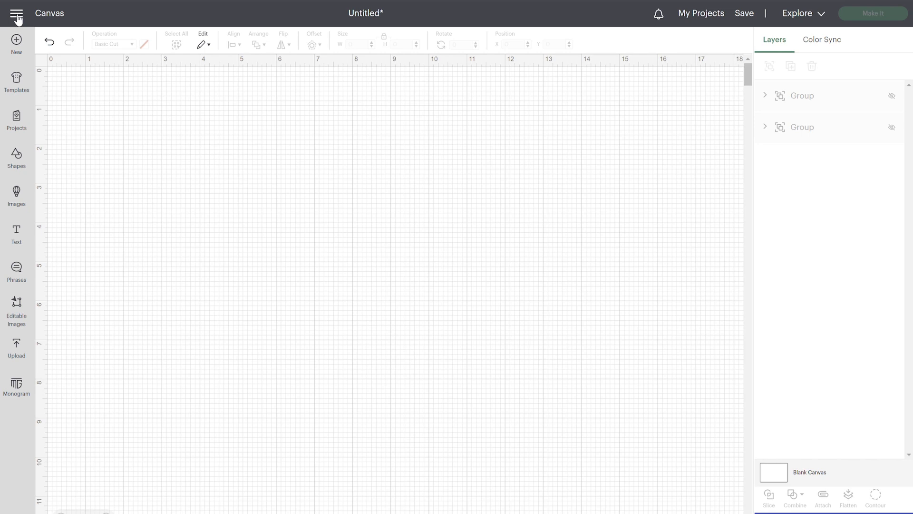
# Check in the general settings which application experience, Beta or Live, is selected
pyautogui.click(18, 15)
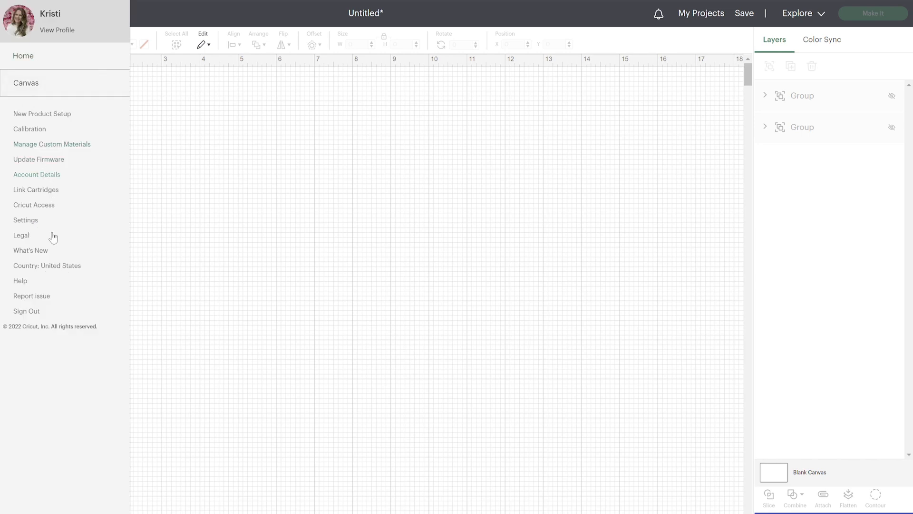
pyautogui.click(38, 219)
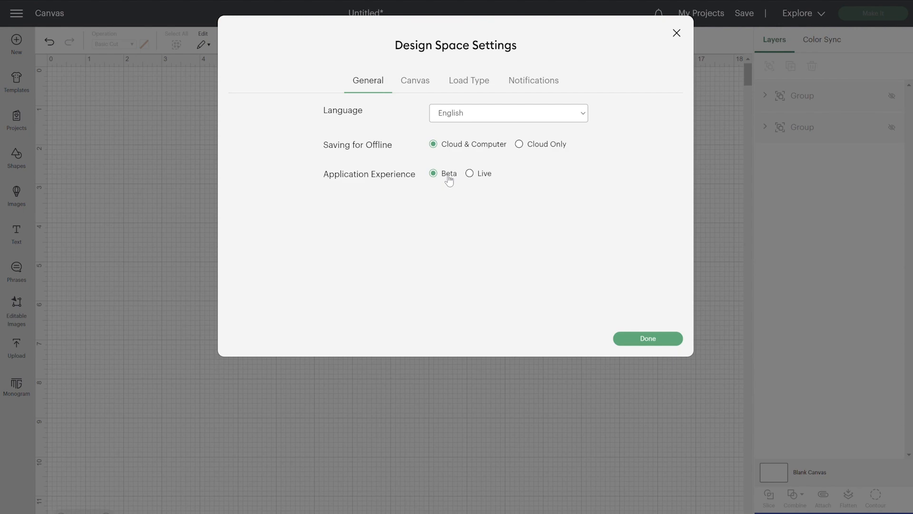
pyautogui.click(670, 344)
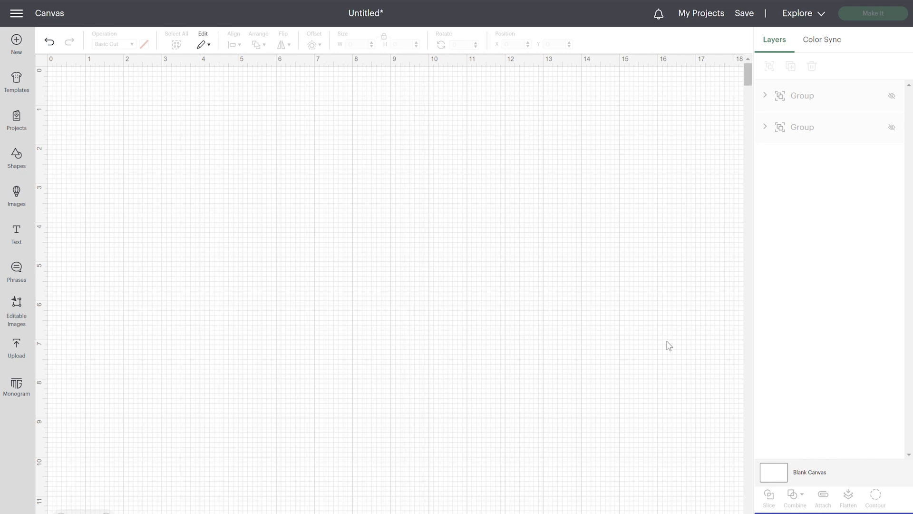
# Unhide both hidden groups on the canvas, the overlapping circles and the script letters
pyautogui.click(891, 97)
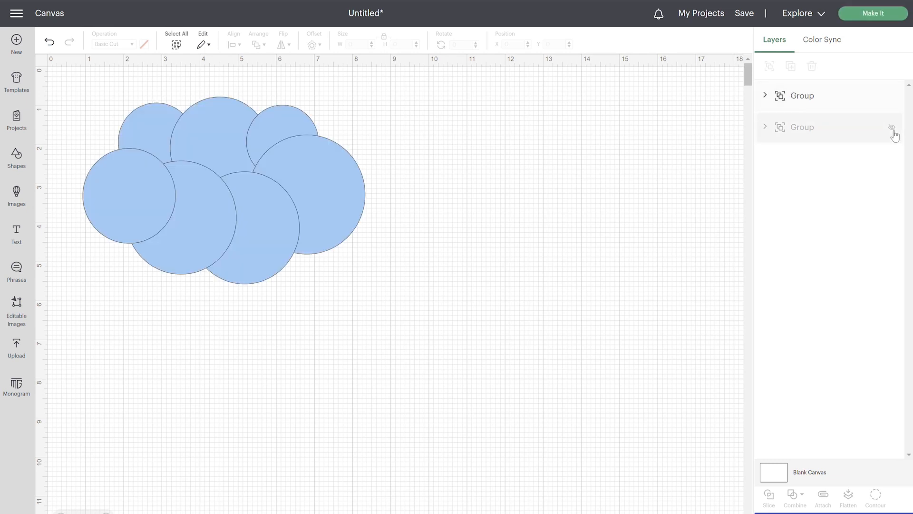
pyautogui.click(891, 128)
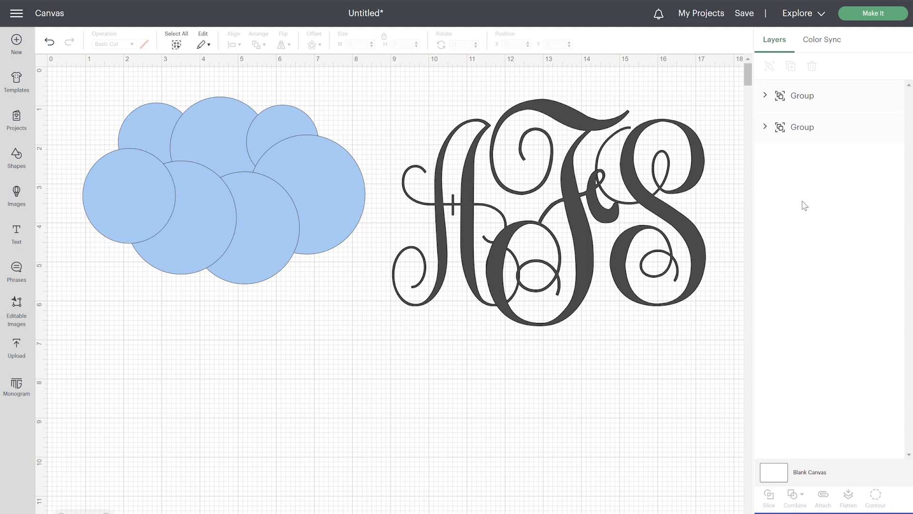
# Rename the group containing the script letters as Monogram, then collapse its layers
pyautogui.click(766, 128)
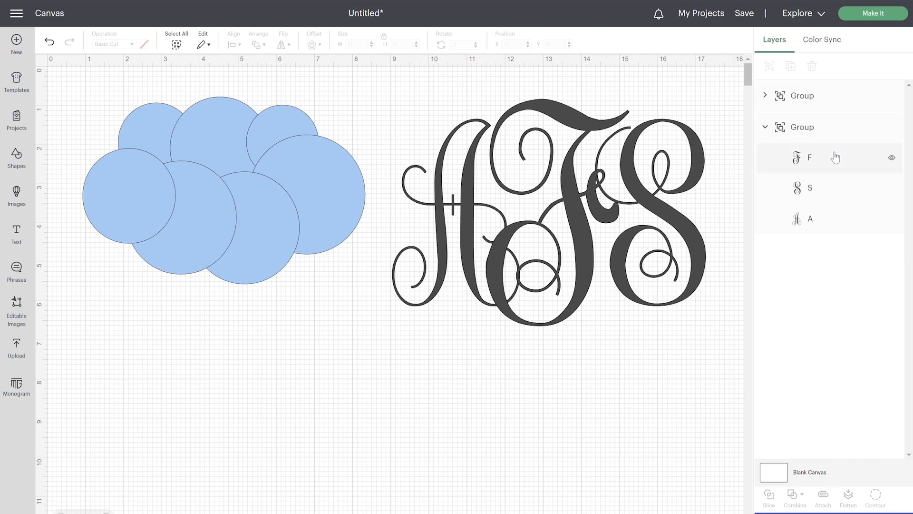
pyautogui.click(835, 158)
pyautogui.click(837, 189)
pyautogui.click(825, 217)
pyautogui.click(811, 127)
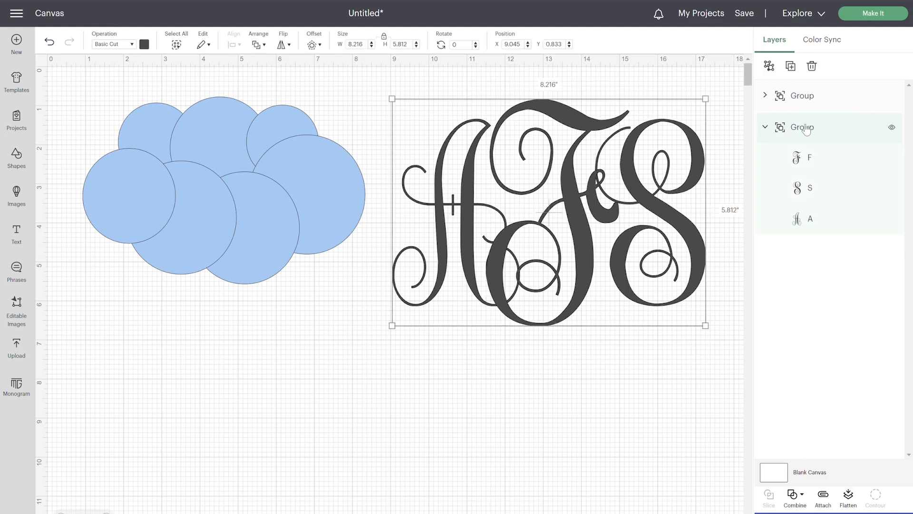
pyautogui.doubleClick(804, 127)
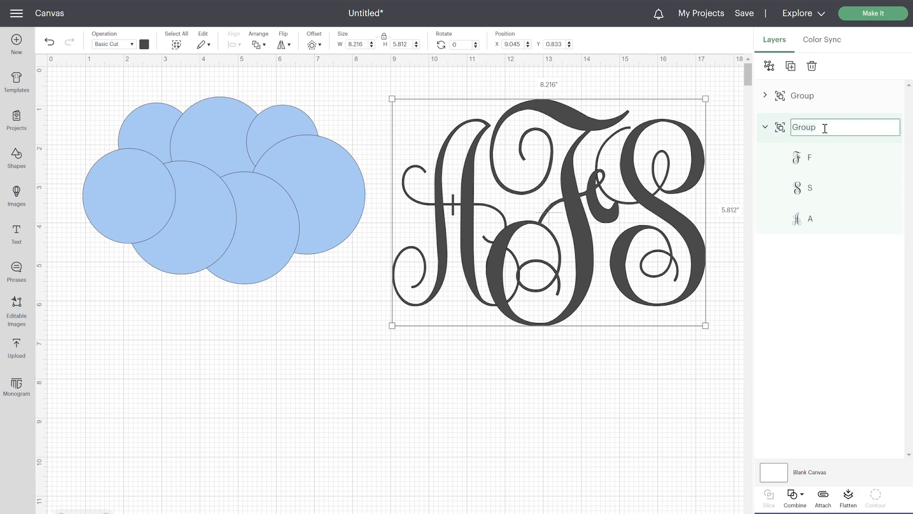
pyautogui.write('Monogram')
pyautogui.click(863, 219)
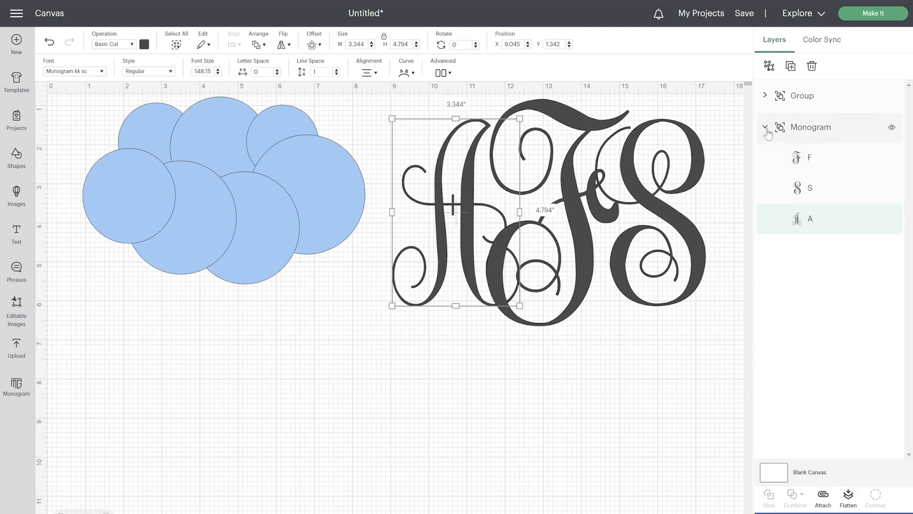
pyautogui.click(766, 128)
# Toggle the Monogram group's visibility, leaving it shown on the canvas
pyautogui.click(889, 127)
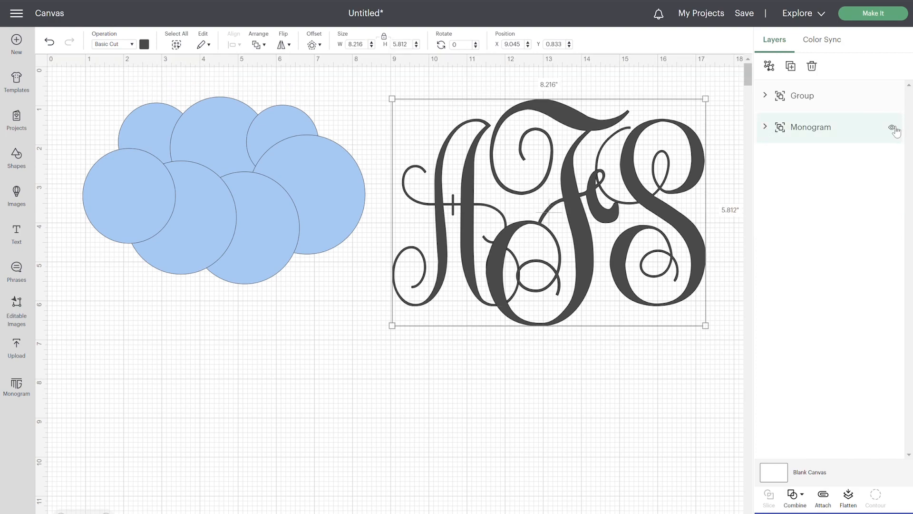
pyautogui.click(894, 129)
pyautogui.click(894, 128)
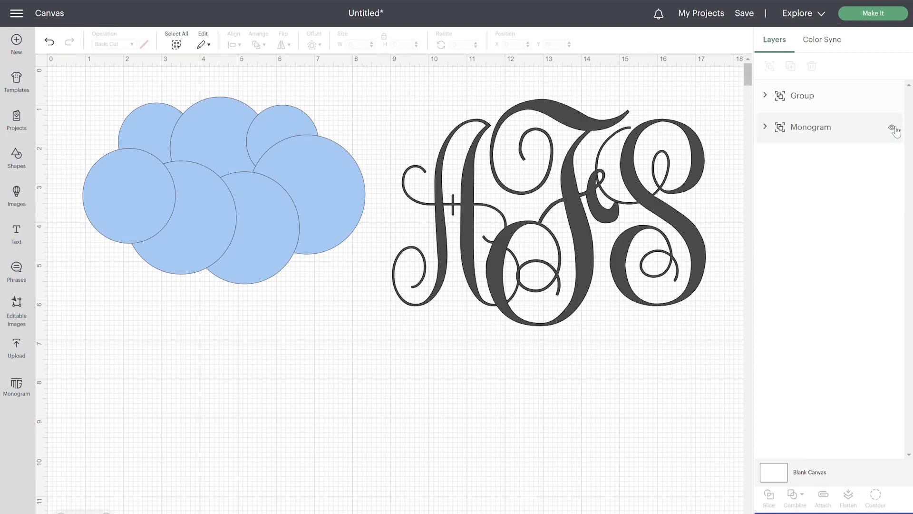
# Look through the circles in the blue group, rename the group as Cloud, and collapse it
pyautogui.click(850, 105)
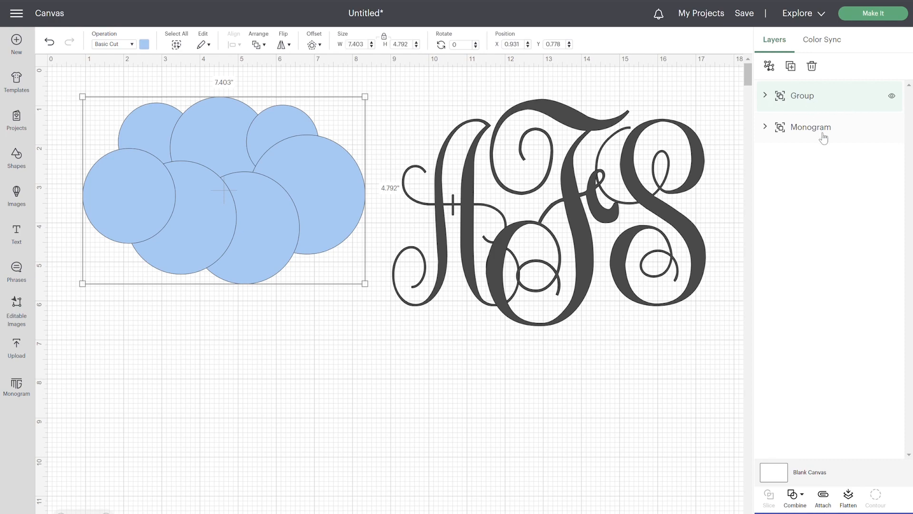
pyautogui.click(766, 96)
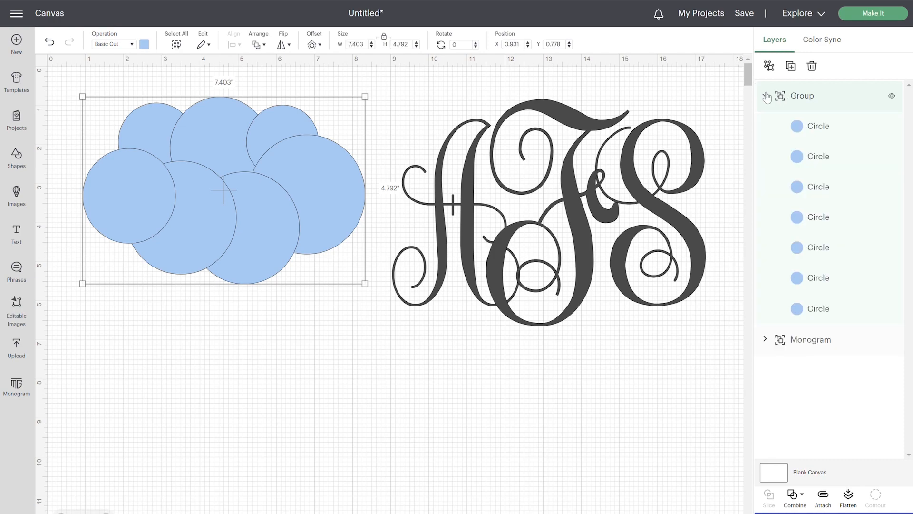
pyautogui.click(820, 125)
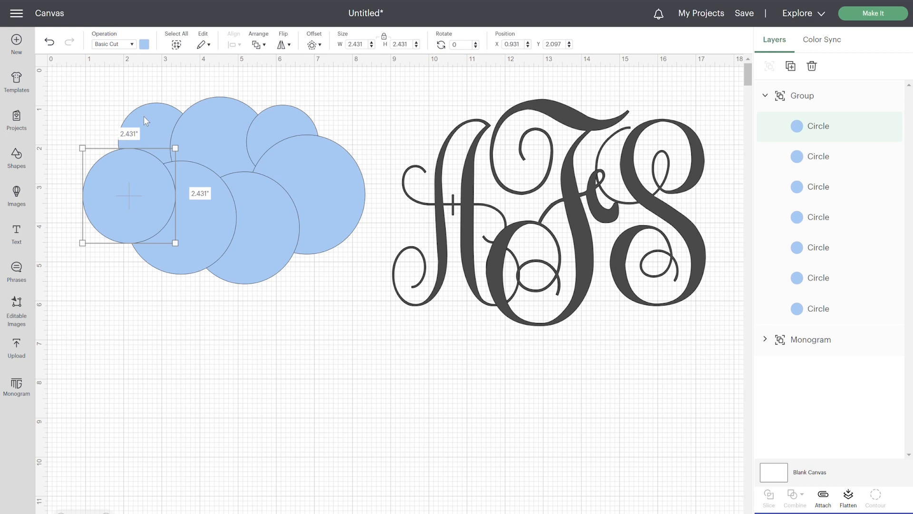
pyautogui.click(851, 159)
pyautogui.click(842, 188)
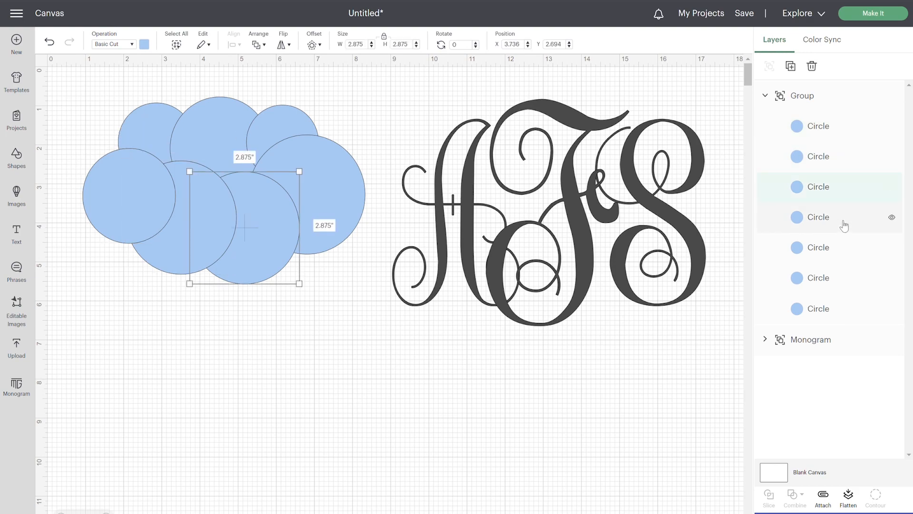
pyautogui.click(844, 226)
pyautogui.click(809, 102)
pyautogui.doubleClick(817, 100)
pyautogui.write('Cloud')
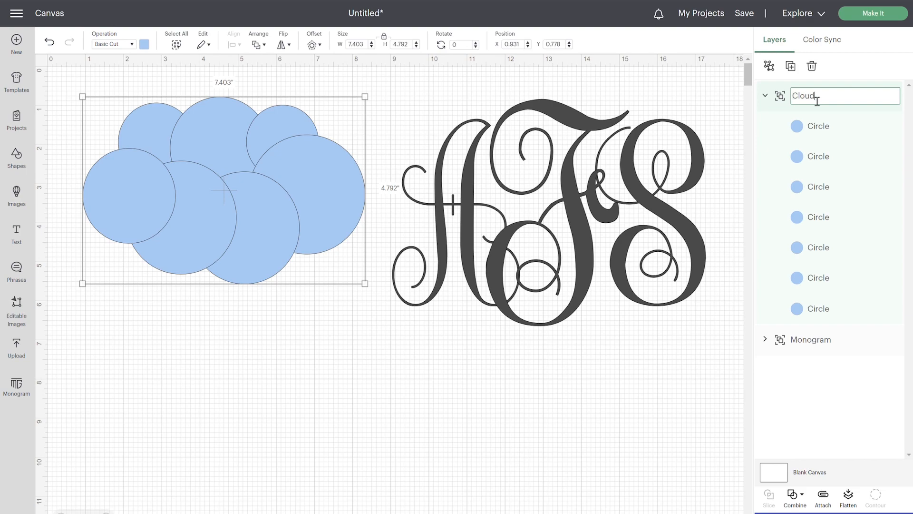
pyautogui.click(765, 95)
# Hide the Monogram and Cloud groups, then show both of them again
pyautogui.click(893, 128)
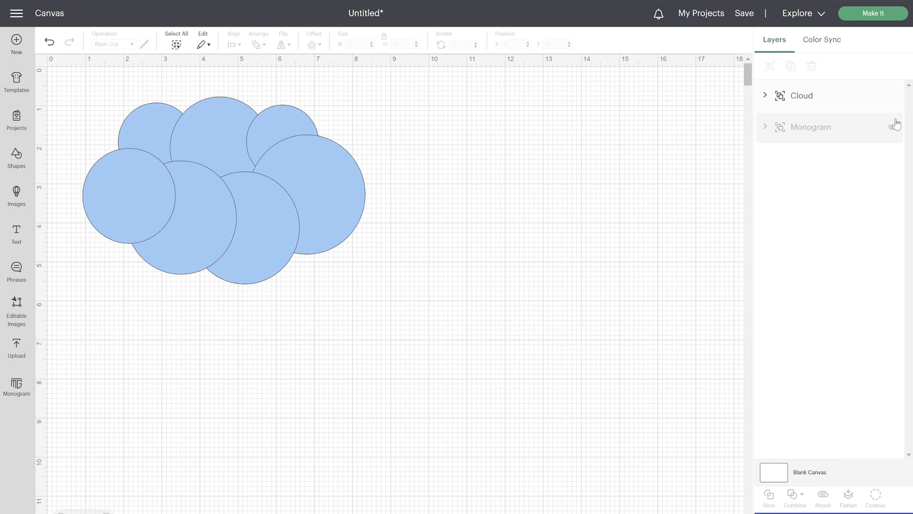
pyautogui.click(892, 99)
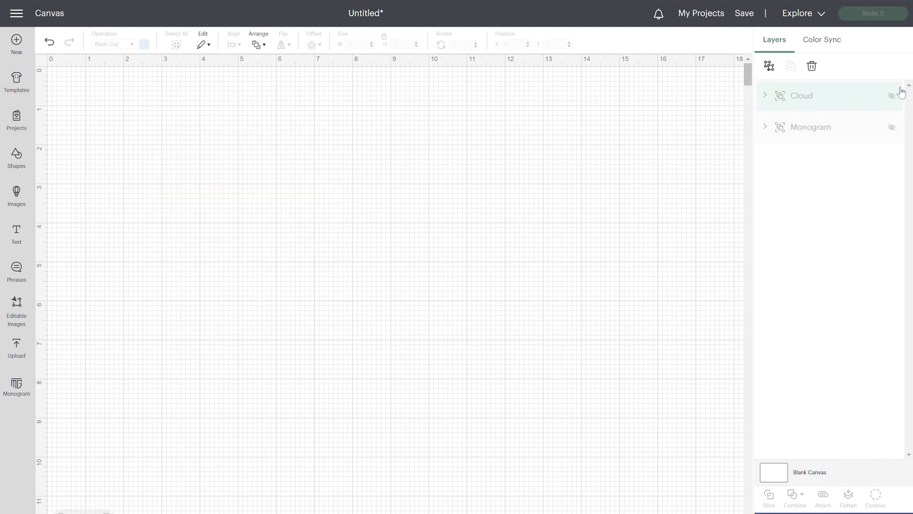
pyautogui.click(893, 97)
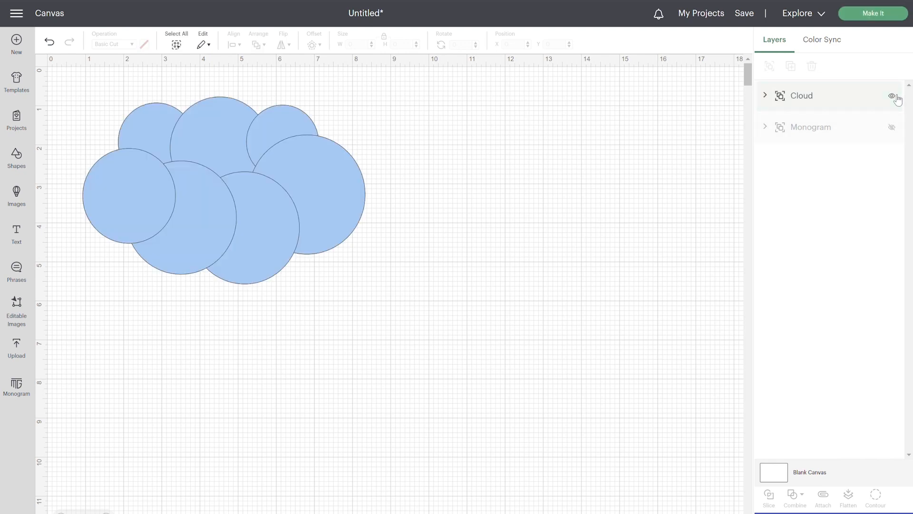
pyautogui.click(893, 128)
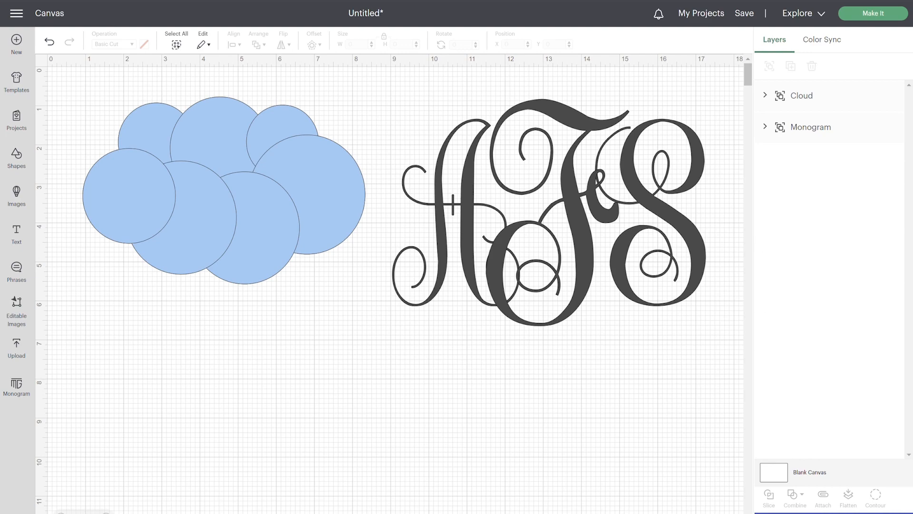
# Preview how the grouped but unattached Monogram letters are laid out for cutting, with materials loaded On Mat
pyautogui.click(587, 257)
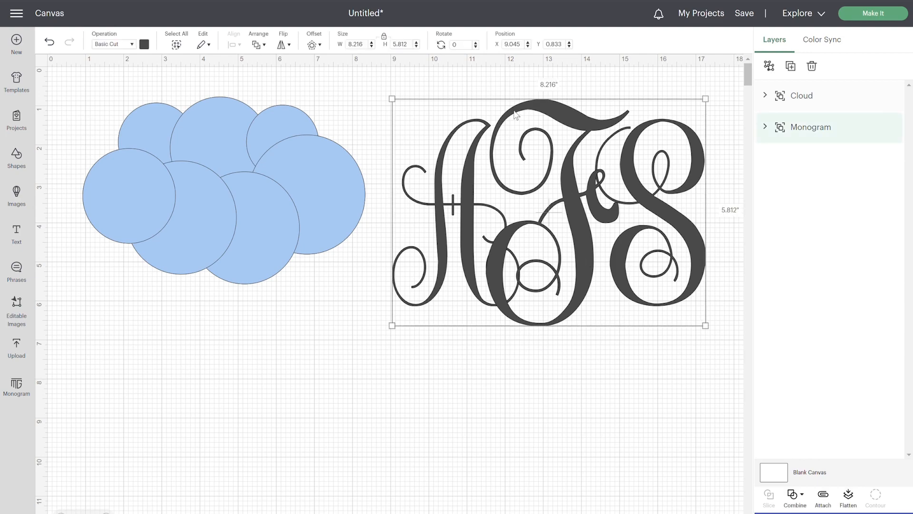
pyautogui.click(767, 128)
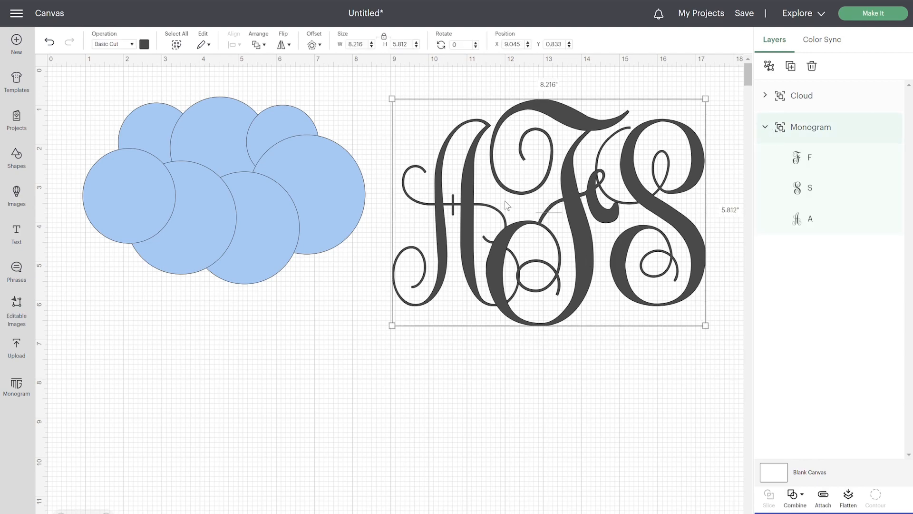
pyautogui.click(804, 497)
pyautogui.click(863, 14)
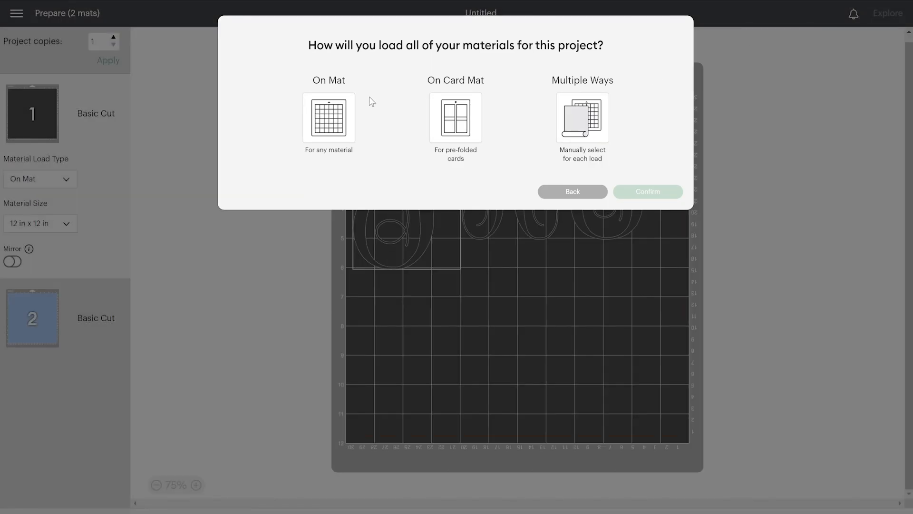
pyautogui.click(345, 107)
pyautogui.click(648, 234)
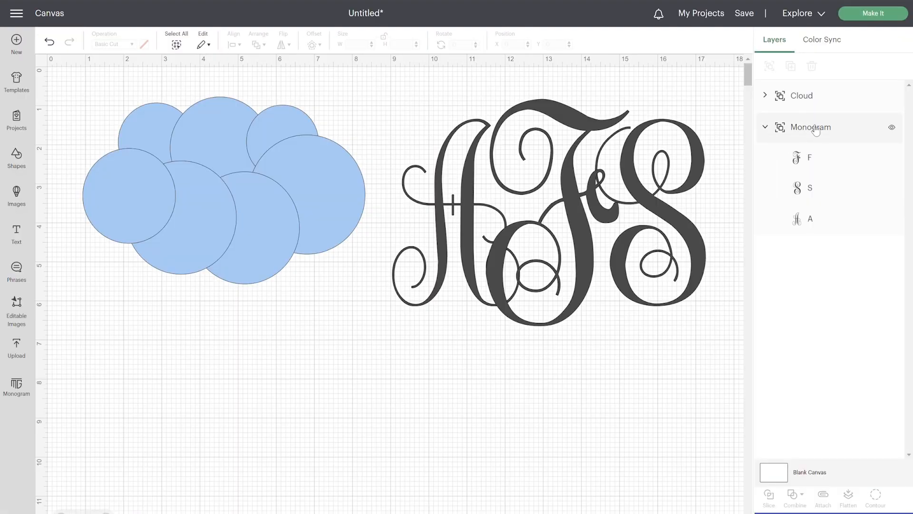
# Attach the Monogram group's letters and preview their cutting layout On Mat with a 12 in x 12 in mat
pyautogui.click(814, 128)
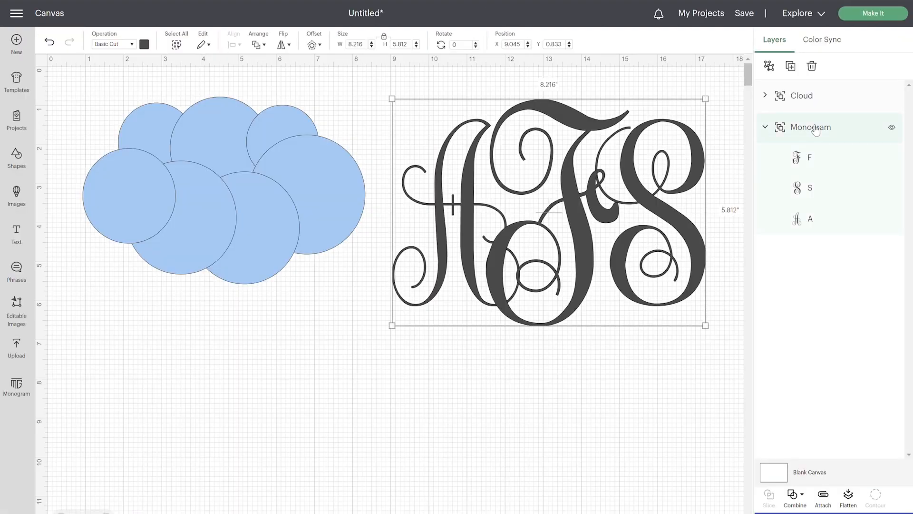
pyautogui.click(824, 496)
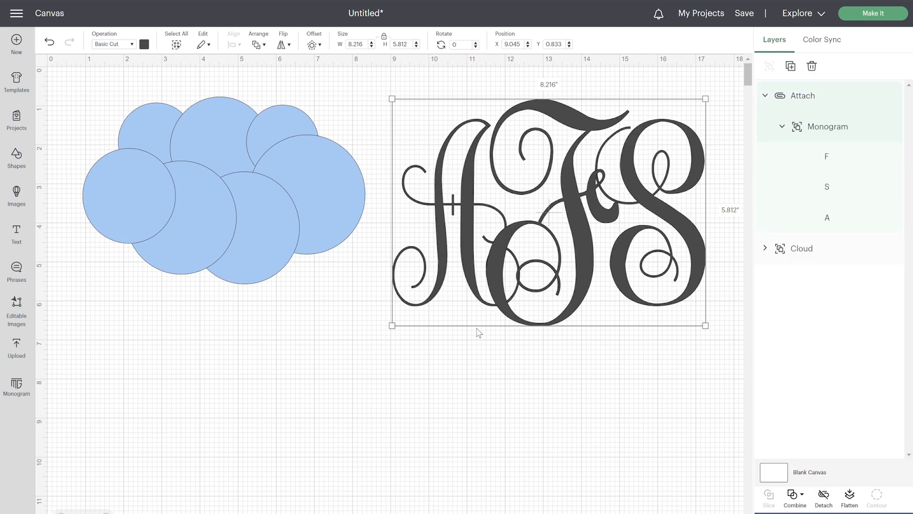
pyautogui.click(885, 19)
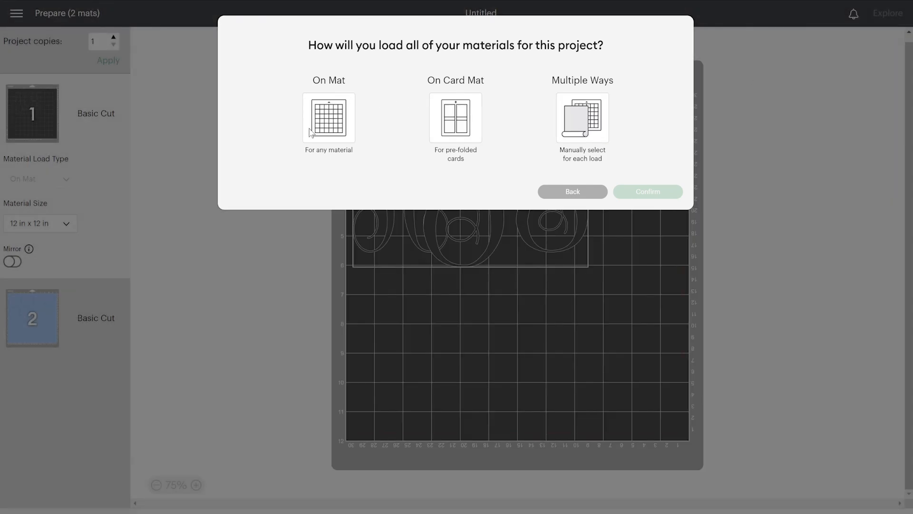
pyautogui.click(312, 132)
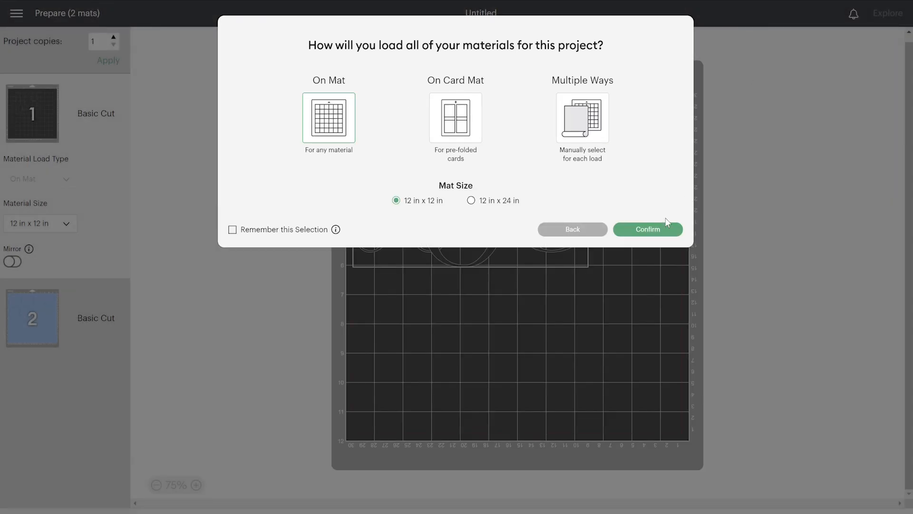
pyautogui.click(660, 233)
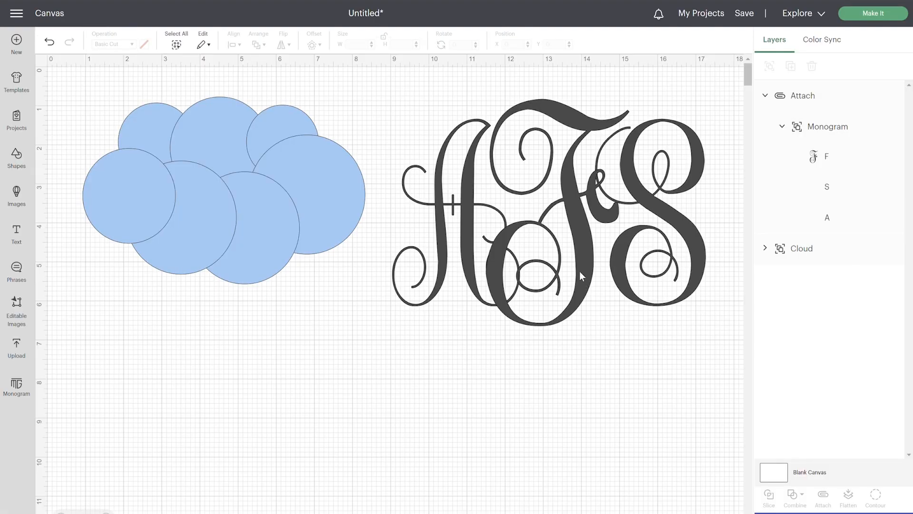
# Detach the Monogram group and weld its letters into a single shape
pyautogui.click(570, 210)
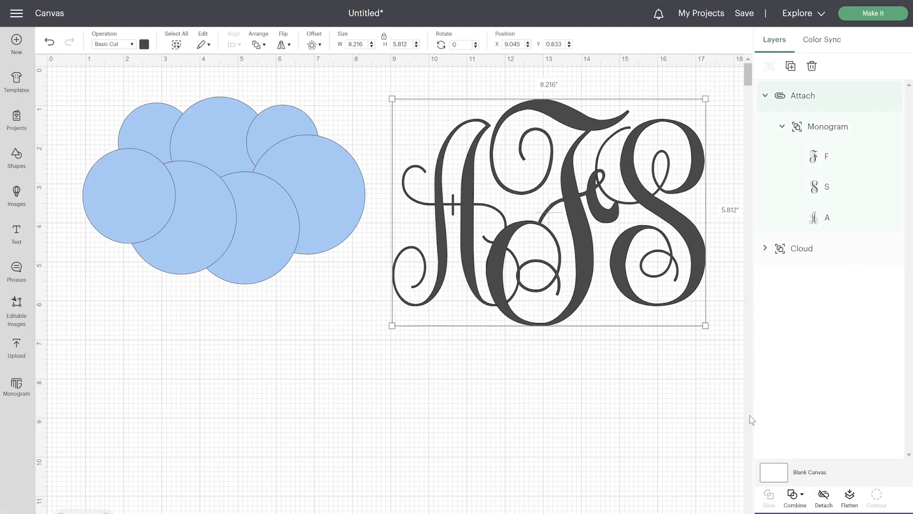
pyautogui.click(829, 497)
pyautogui.click(799, 494)
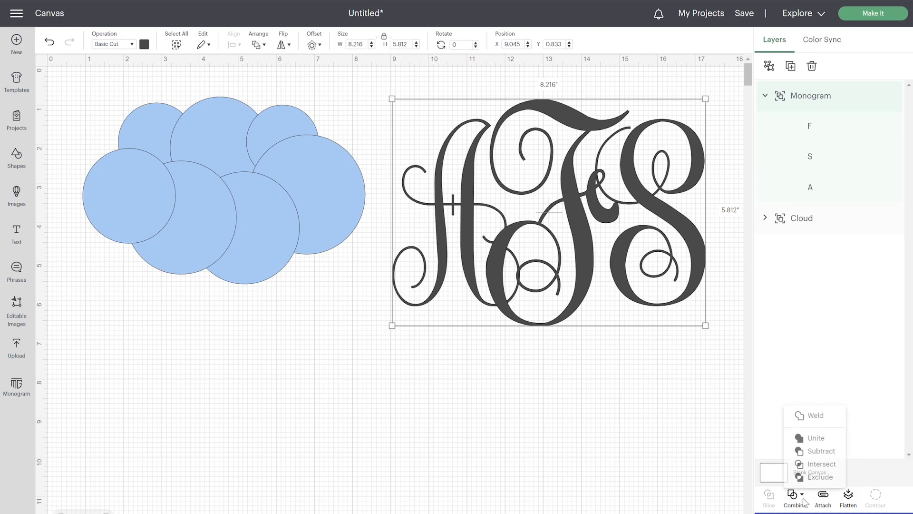
pyautogui.click(807, 410)
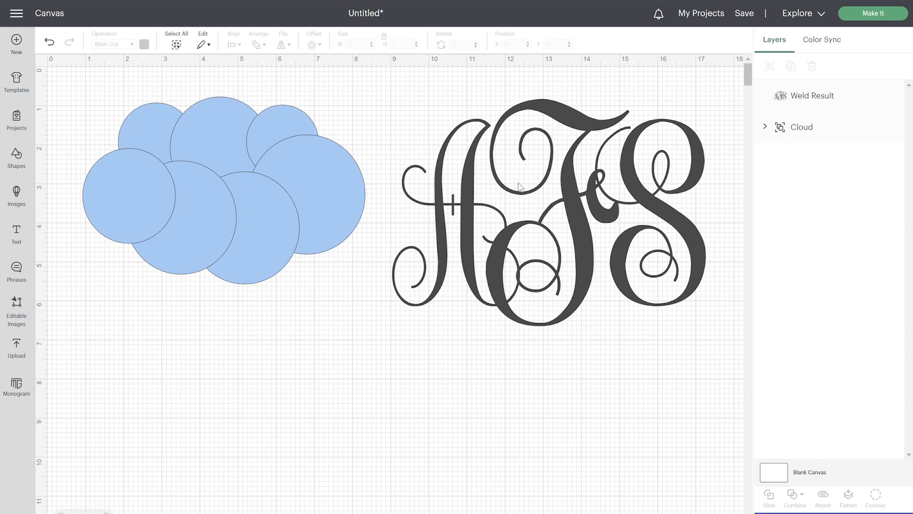
# Undo the weld of the monogram letters
pyautogui.click(583, 185)
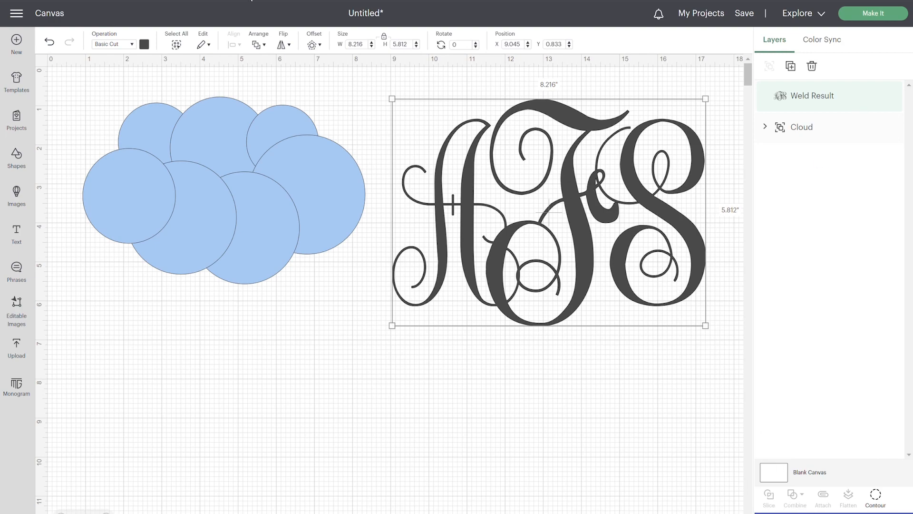
pyautogui.click(50, 42)
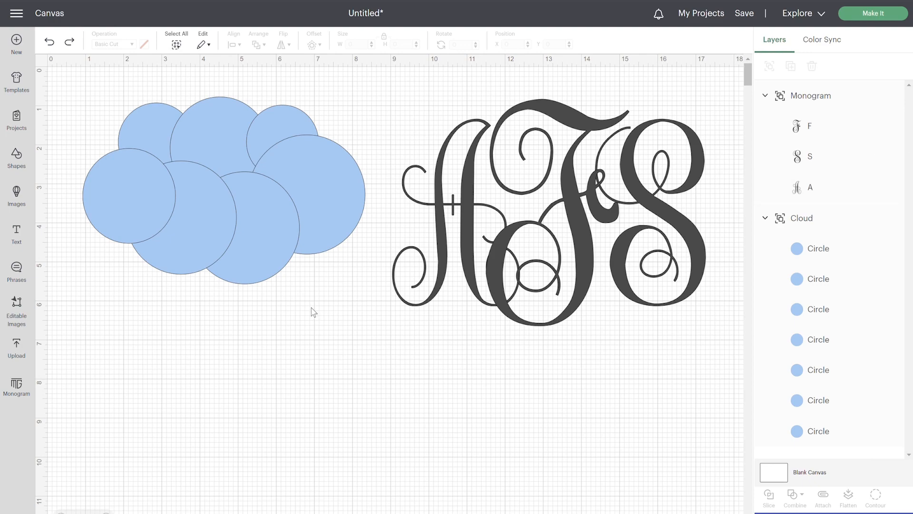
# Weld the Cloud group's circles into a single shape, and undo the weld
pyautogui.moveTo(90, 90); pyautogui.dragTo(327, 281)
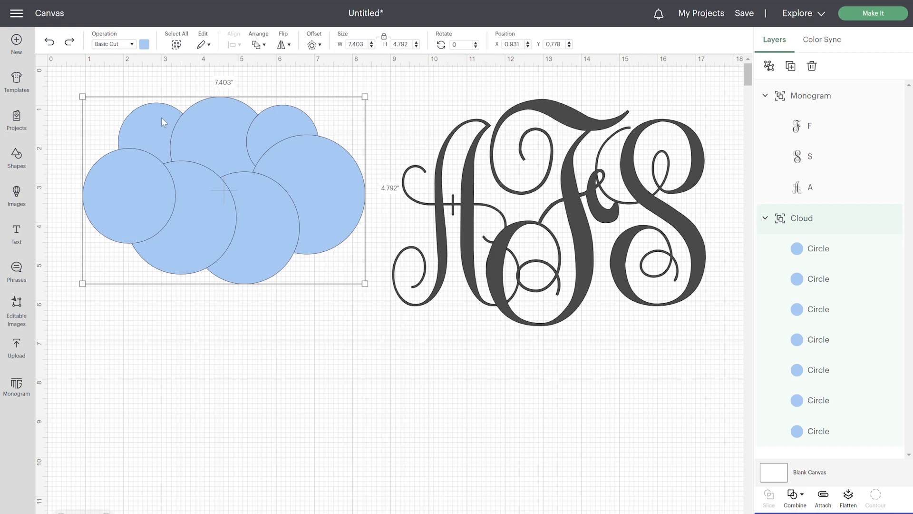
pyautogui.click(795, 495)
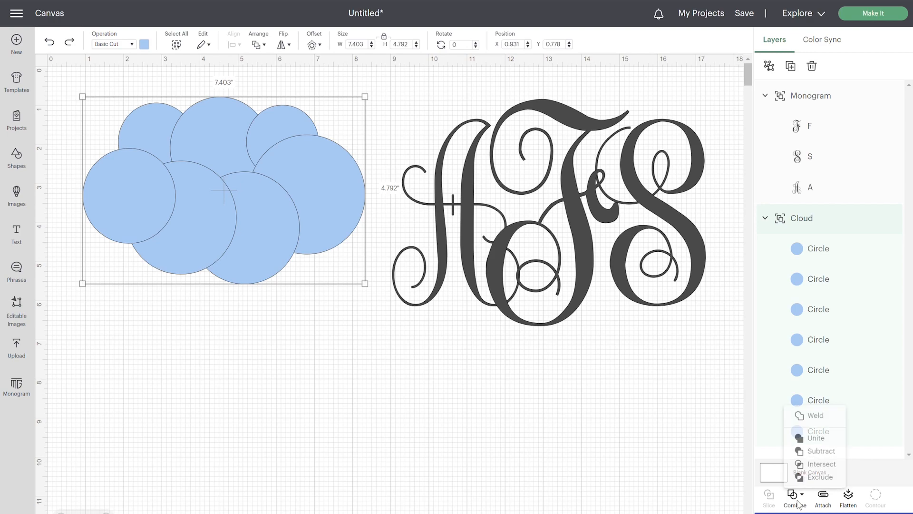
pyautogui.click(833, 411)
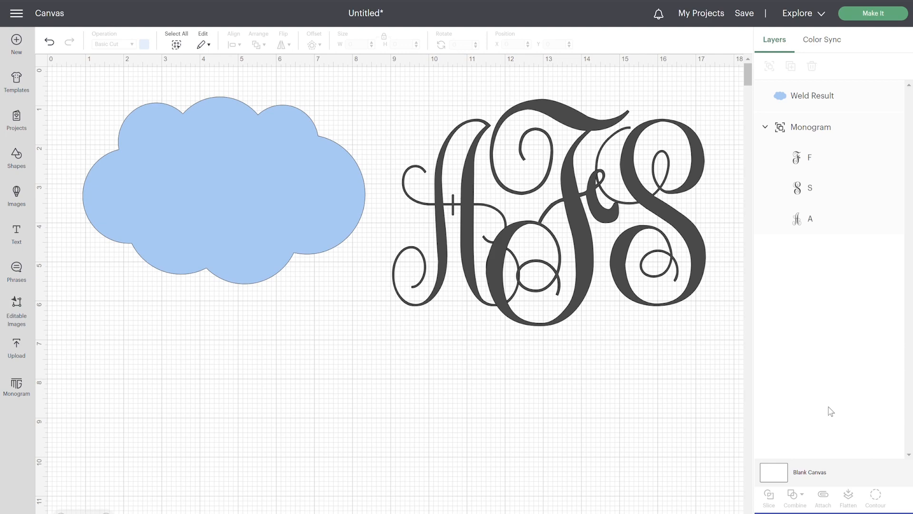
pyautogui.click(49, 42)
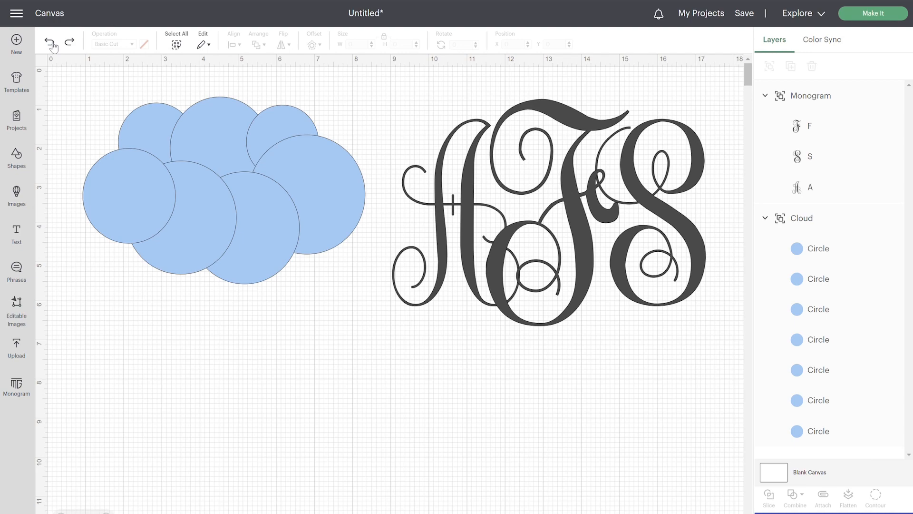
# Shift the Monogram group slightly toward the cloud and combine its letters with Unite
pyautogui.moveTo(415, 102); pyautogui.dragTo(431, 121)
pyautogui.moveTo(660, 228); pyautogui.dragTo(617, 222)
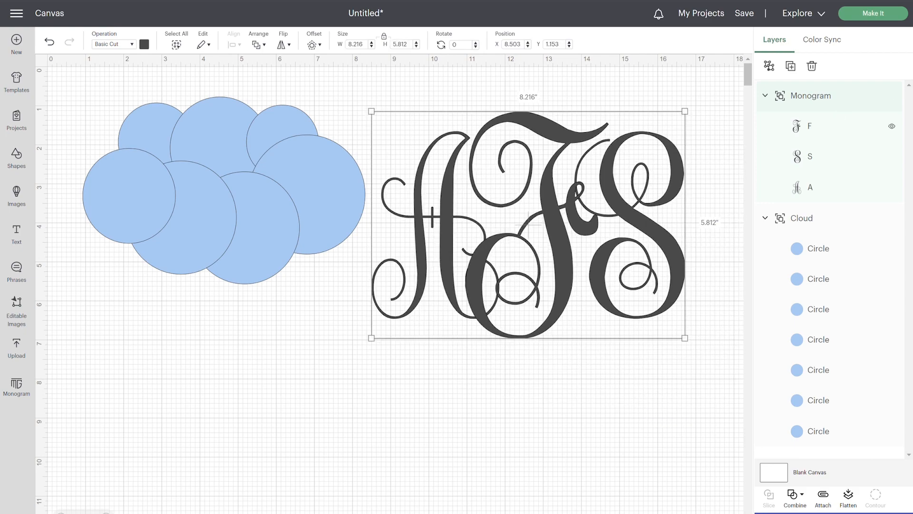
pyautogui.click(807, 497)
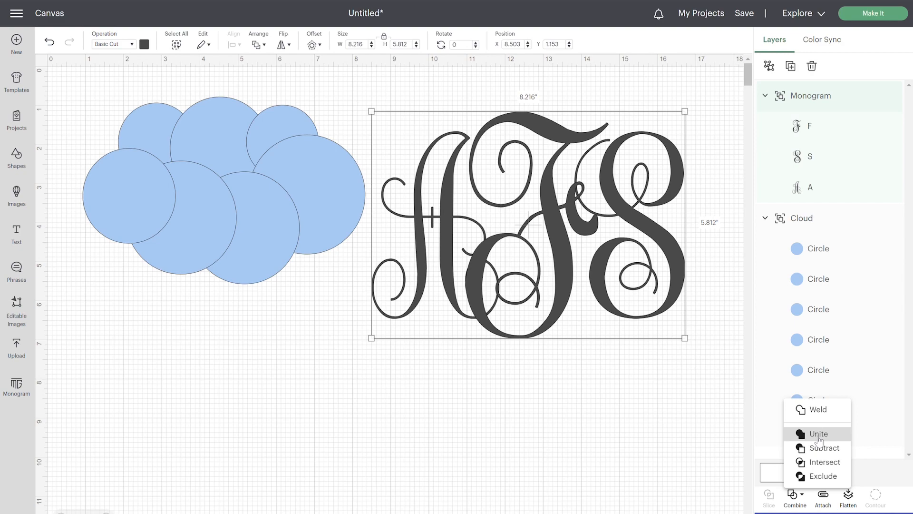
pyautogui.click(818, 434)
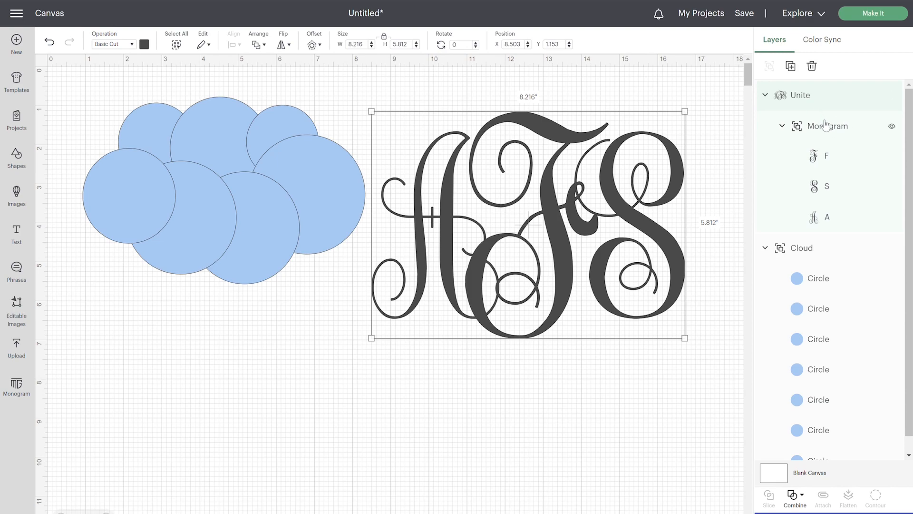
# Examine the united monogram by selecting its individual letters and the whole Unite layer
pyautogui.click(830, 155)
pyautogui.click(832, 186)
pyautogui.click(846, 219)
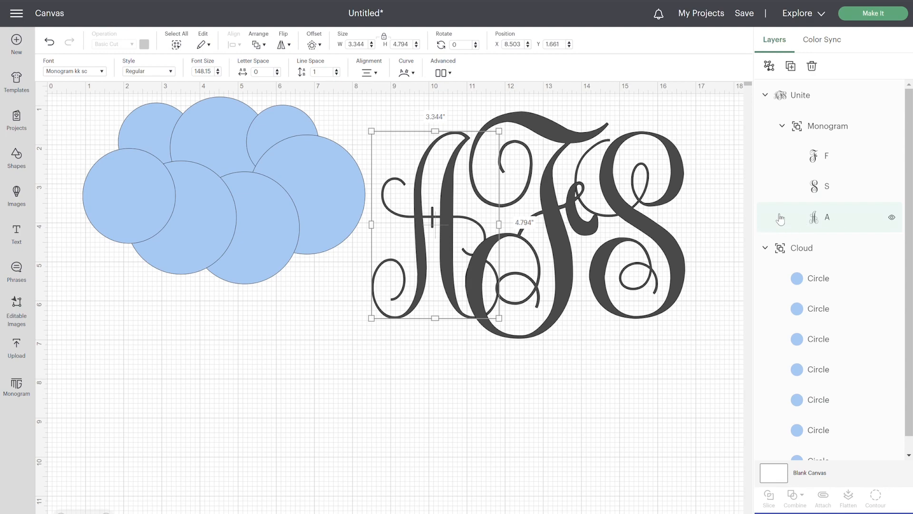
pyautogui.click(847, 188)
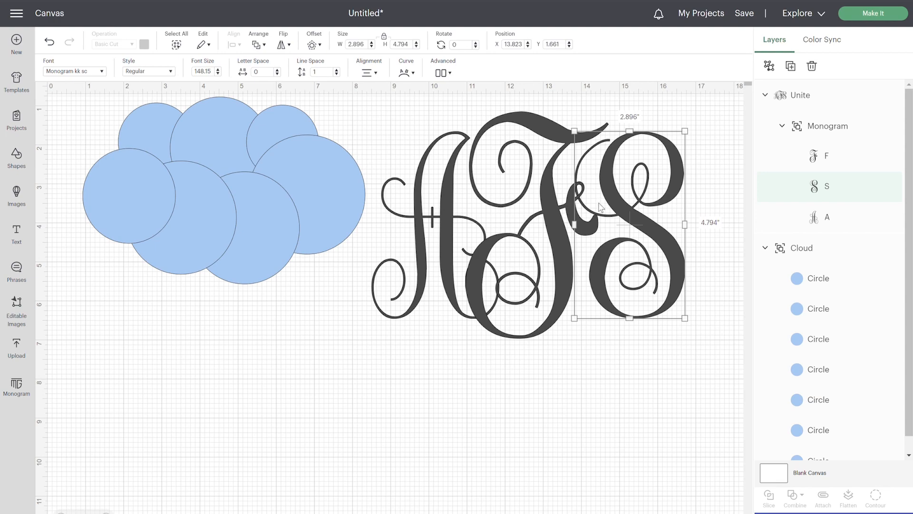
pyautogui.click(604, 370)
pyautogui.click(562, 217)
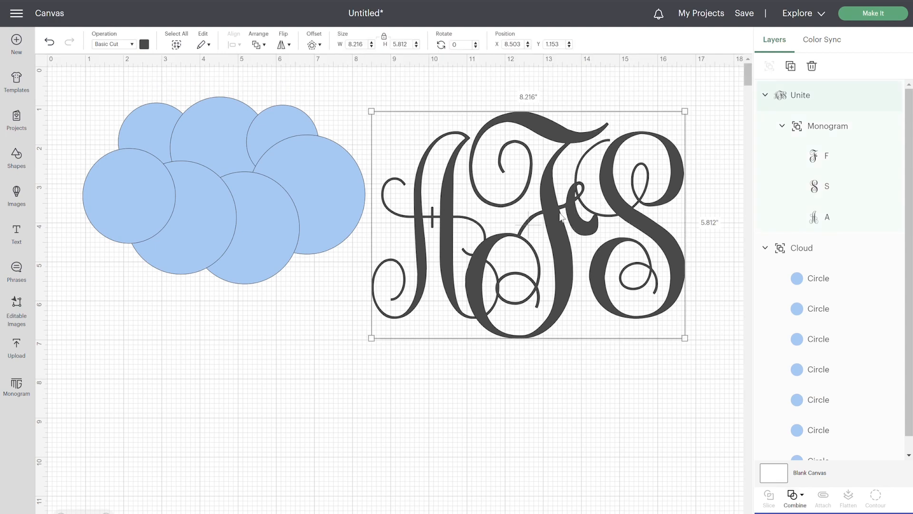
# Enlarge only the letter F inside the united monogram, scaling it from its lower-right and upper-right corners
pyautogui.click(844, 164)
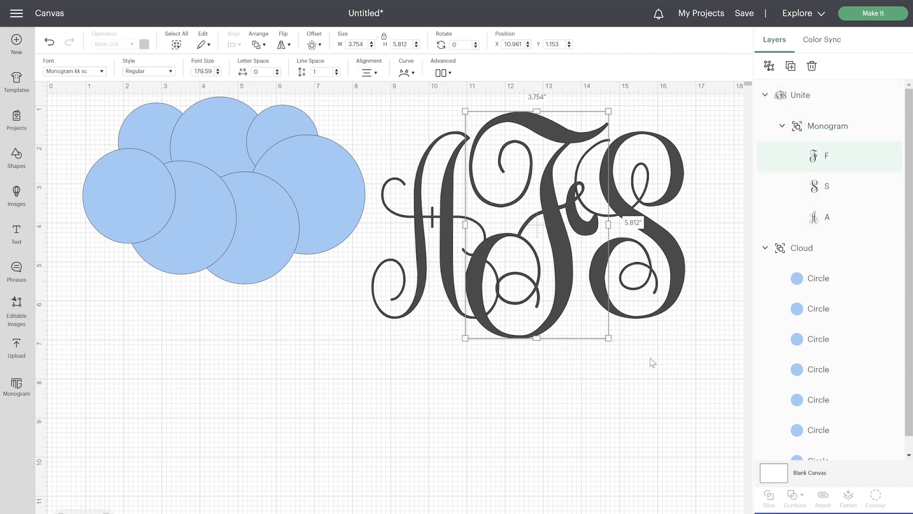
pyautogui.moveTo(617, 349); pyautogui.dragTo(624, 357)
pyautogui.click(624, 358)
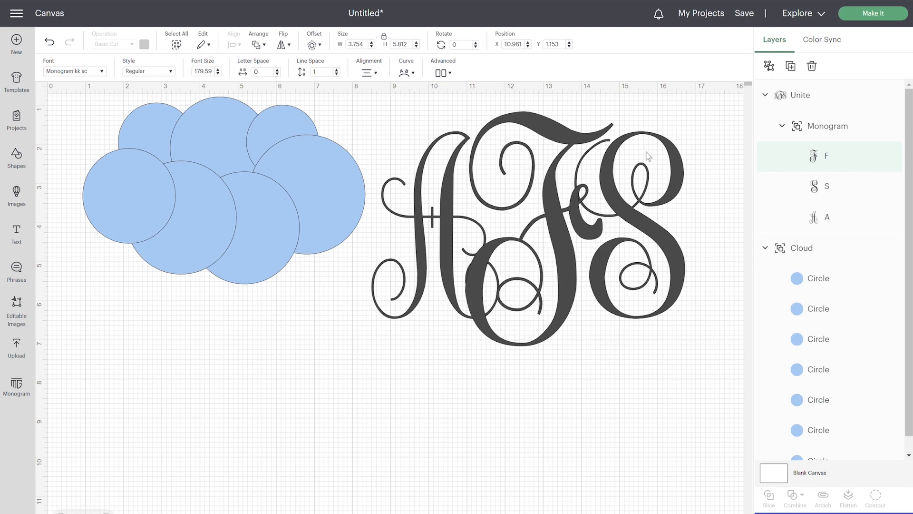
pyautogui.click(840, 164)
pyautogui.moveTo(623, 114); pyautogui.dragTo(630, 104)
pyautogui.click(630, 107)
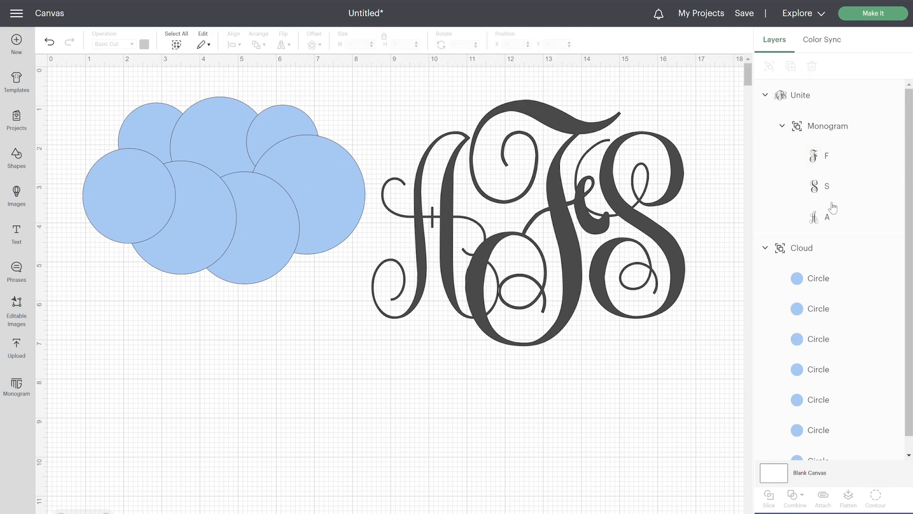
# Nudge the letter S slightly right and shift the letter A slightly left within the united monogram
pyautogui.click(847, 198)
pyautogui.press('Right')
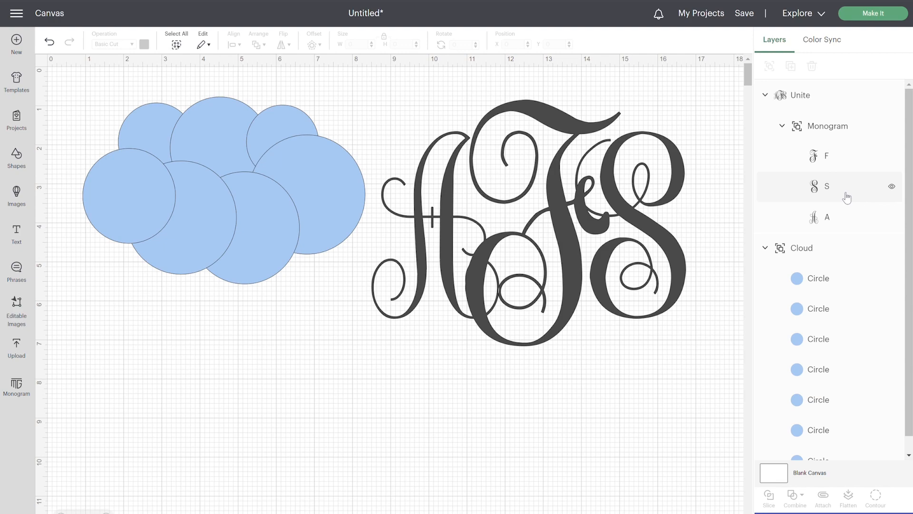
pyautogui.click(843, 227)
pyautogui.moveTo(434, 215); pyautogui.dragTo(429, 213)
pyautogui.click(482, 452)
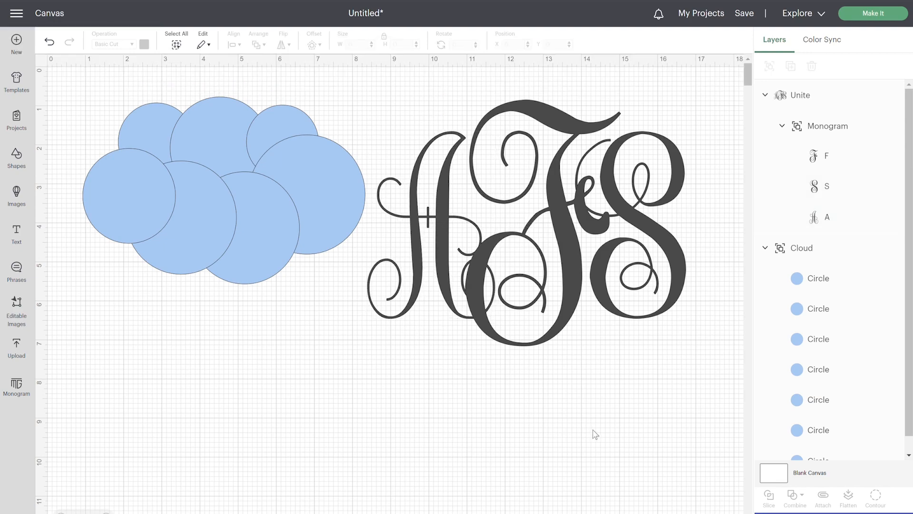
# Undo the monogram's Unite and delete the Monogram group from the canvas
pyautogui.click(555, 155)
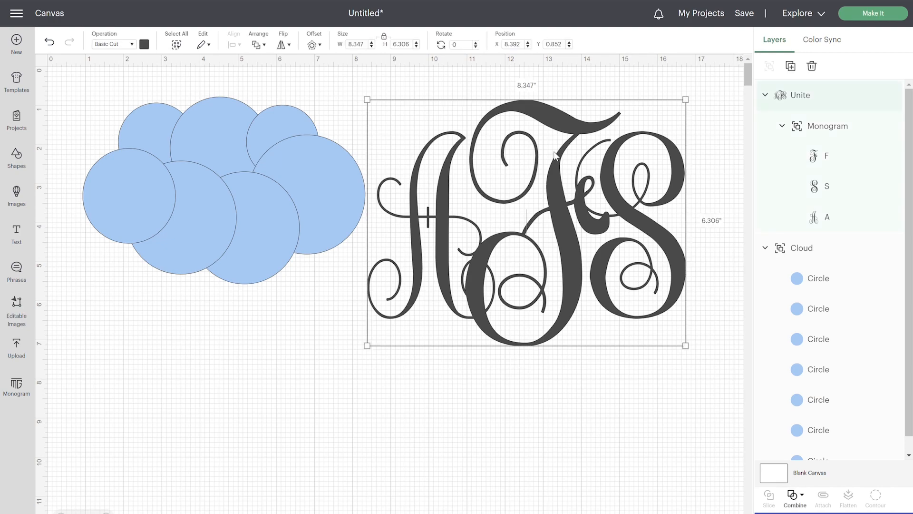
pyautogui.click(802, 495)
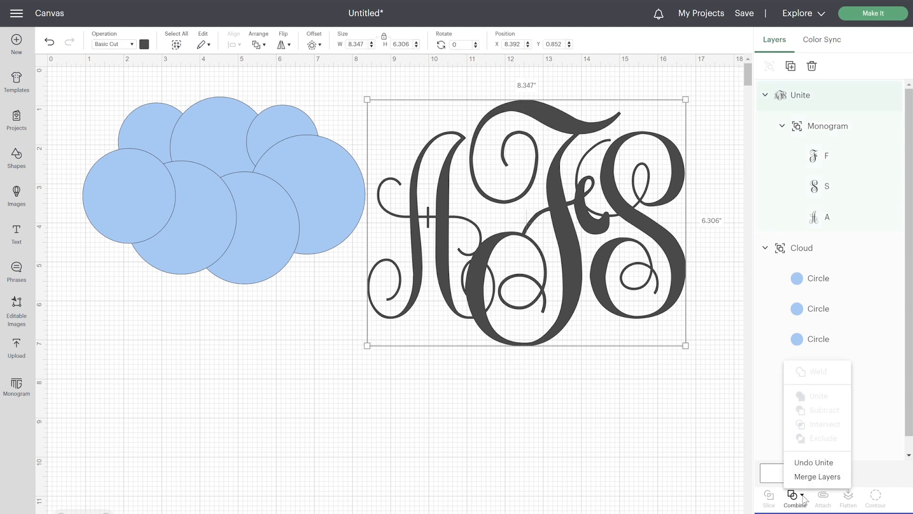
pyautogui.click(819, 462)
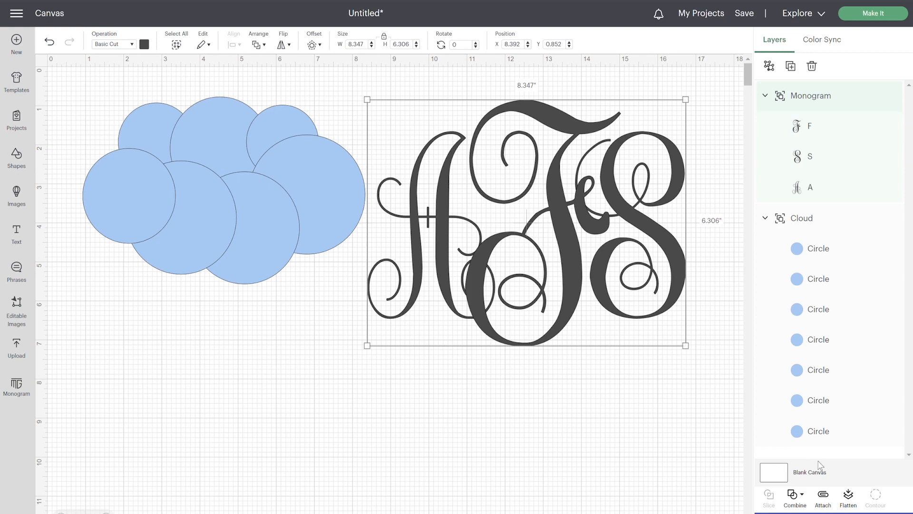
pyautogui.press('Delete')
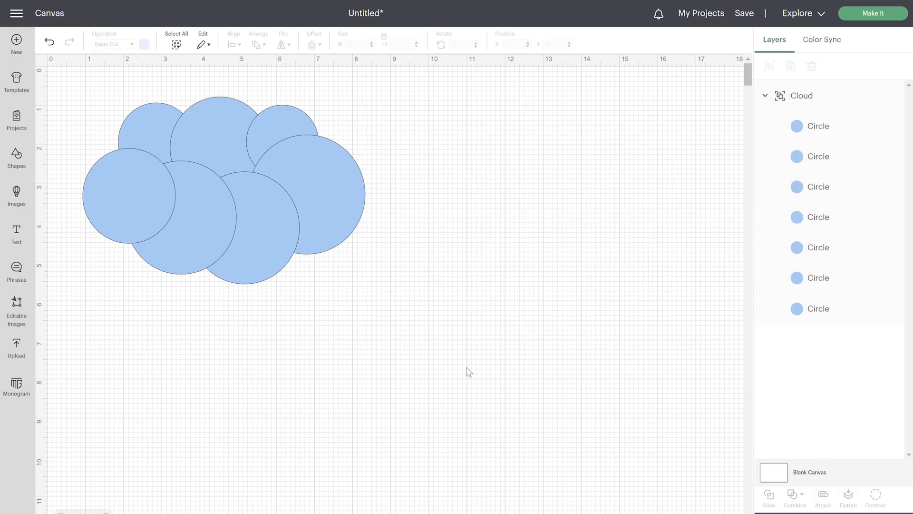
# Move the Cloud group to about X 6.917, Y 1.694 and combine its circles with Unite
pyautogui.moveTo(100, 104); pyautogui.dragTo(453, 217)
pyautogui.click(794, 494)
pyautogui.click(813, 433)
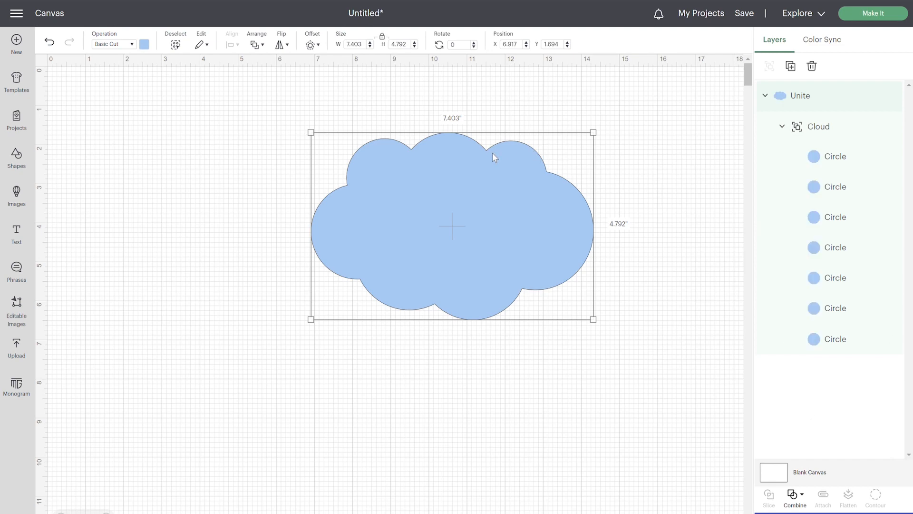
# Enlarge the bottom-middle circle of the united cloud from its lower-right corner
pyautogui.click(849, 189)
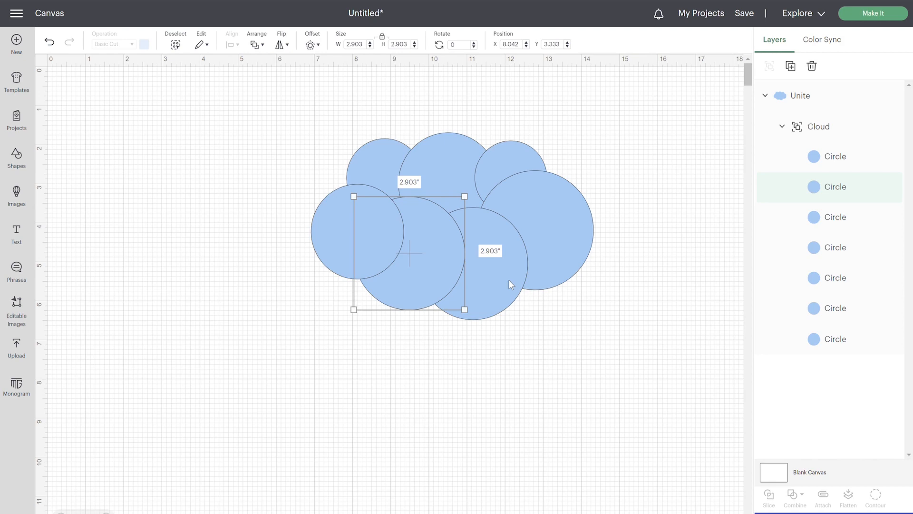
pyautogui.click(843, 217)
pyautogui.moveTo(531, 327); pyautogui.dragTo(550, 332)
pyautogui.click(550, 324)
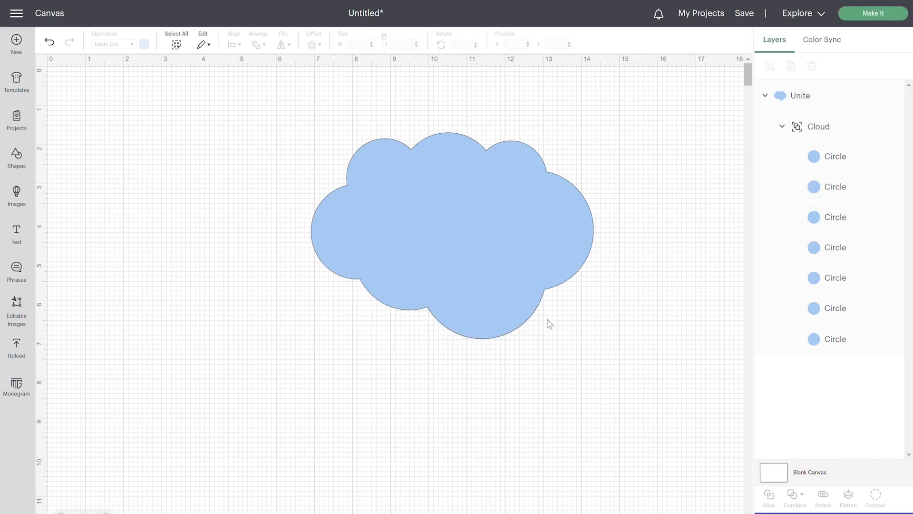
# Move the enlarged bottom circle up and slightly right, making the united cloud about 4.944 in high
pyautogui.click(834, 248)
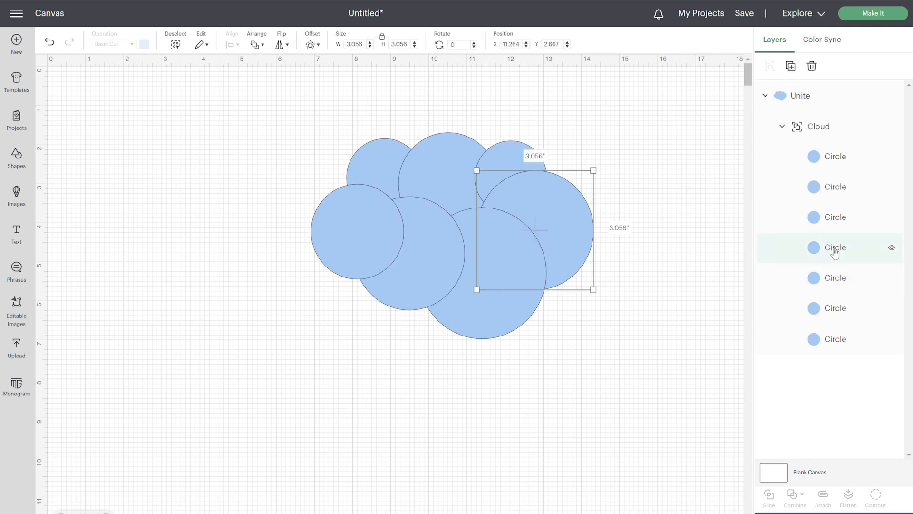
pyautogui.click(835, 218)
pyautogui.moveTo(527, 282); pyautogui.dragTo(521, 275)
pyautogui.click(618, 277)
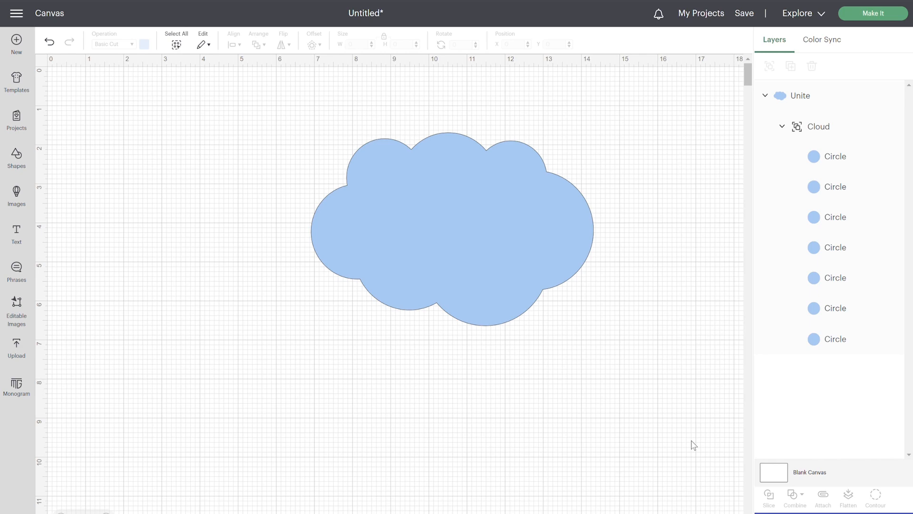
# Merge the united cloud's layers into one shape, and undo the merge
pyautogui.click(538, 239)
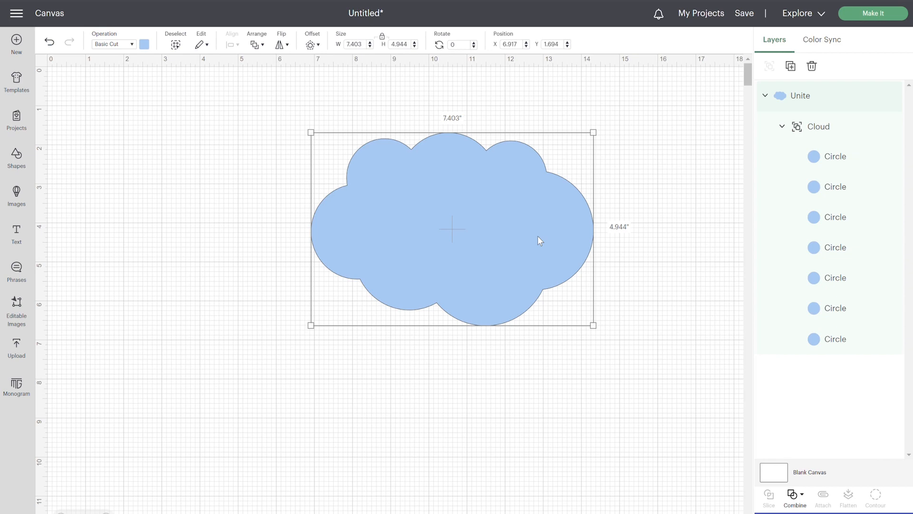
pyautogui.click(803, 496)
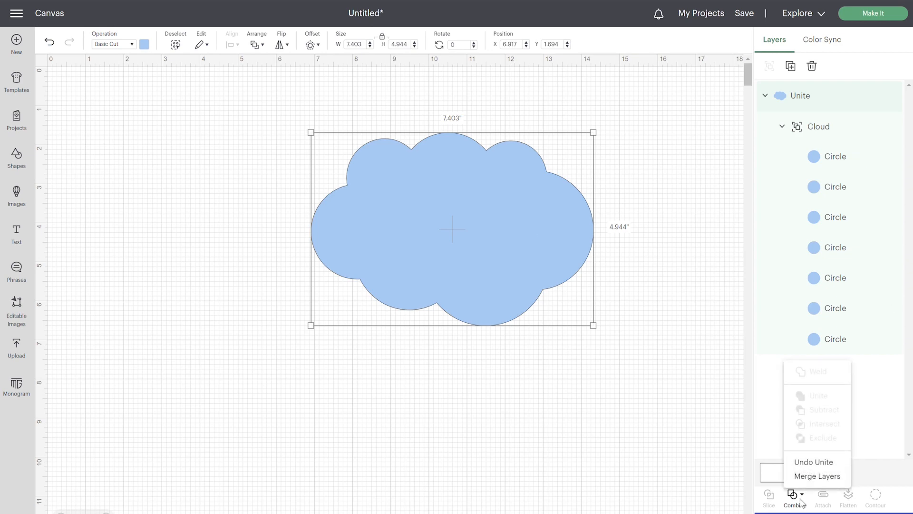
pyautogui.click(827, 480)
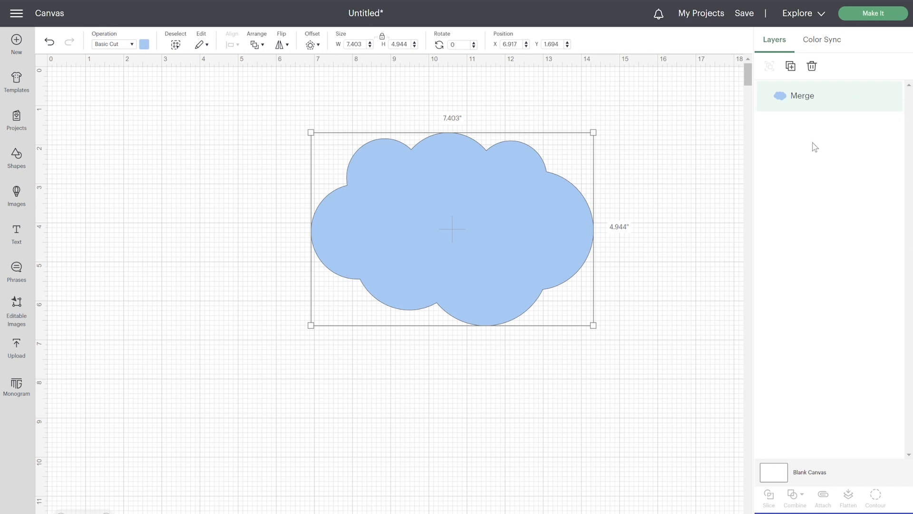
pyautogui.click(50, 41)
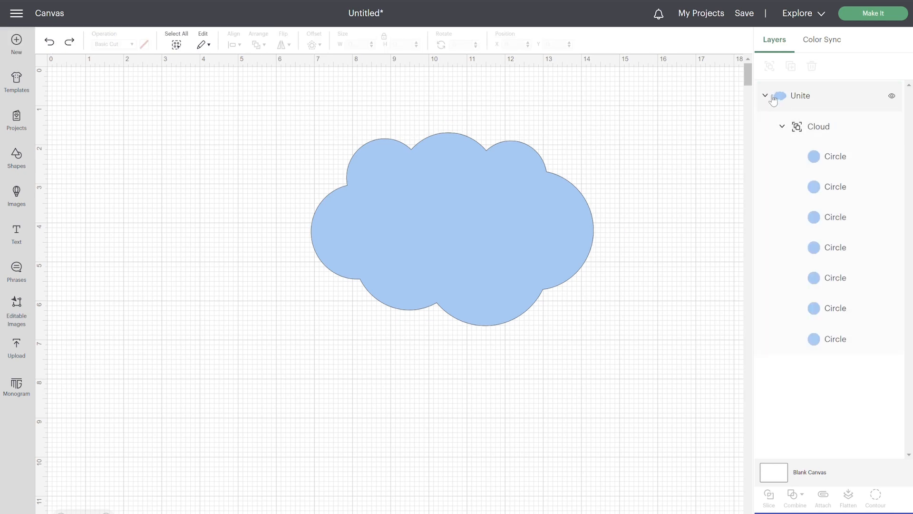
# Collapse the Unite layer and rename it Cloud
pyautogui.click(765, 95)
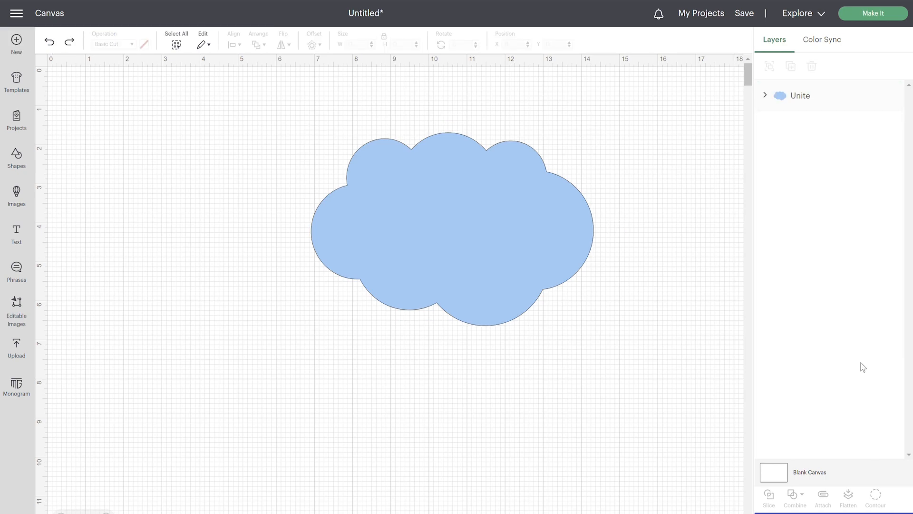
pyautogui.doubleClick(806, 95)
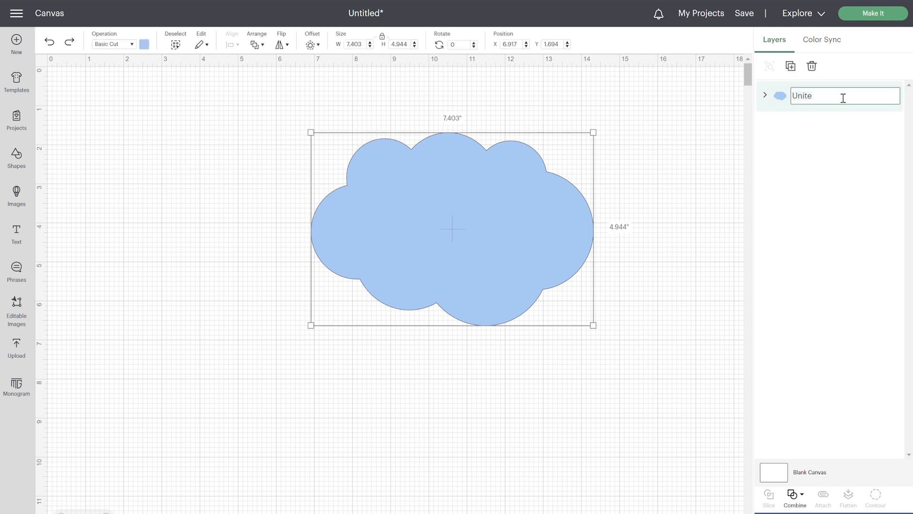
pyautogui.write('Cloud')
pyautogui.click(661, 291)
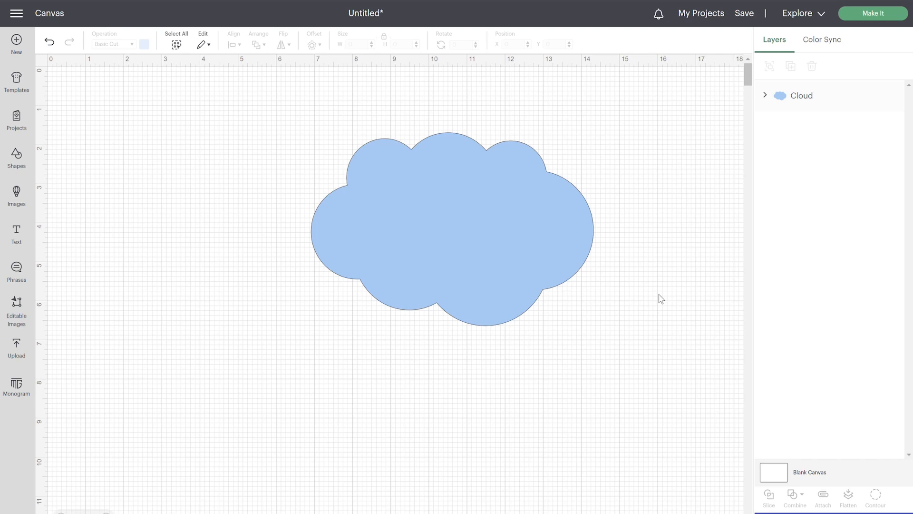
# Separate the united cloud back into individual circles with Undo Unite, and delete all the circles
pyautogui.click(528, 250)
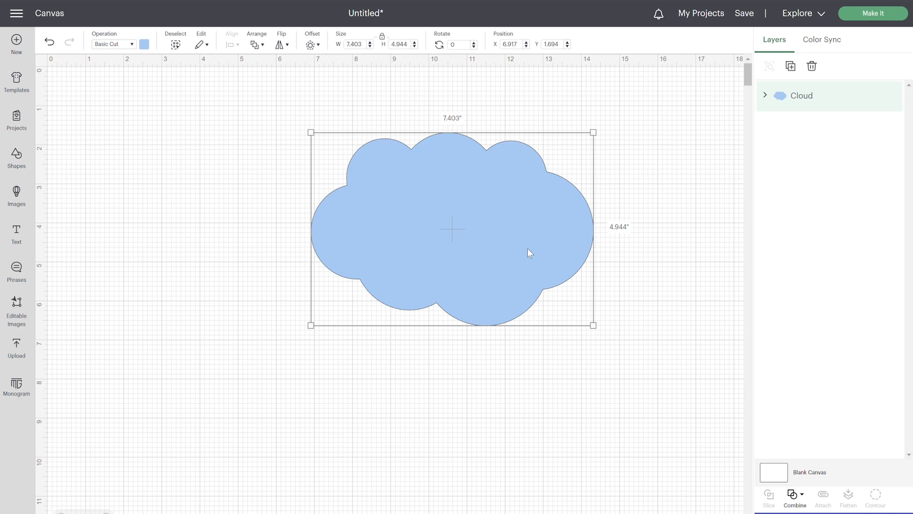
pyautogui.click(793, 494)
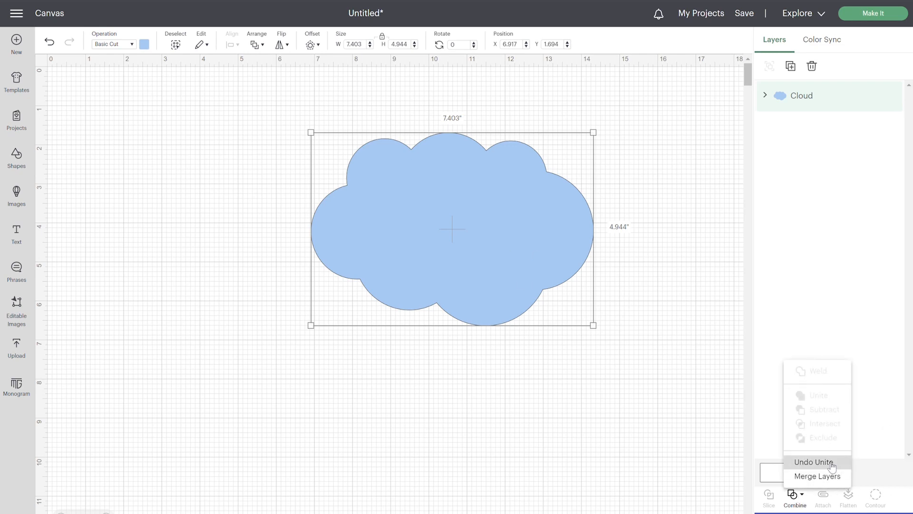
pyautogui.click(814, 462)
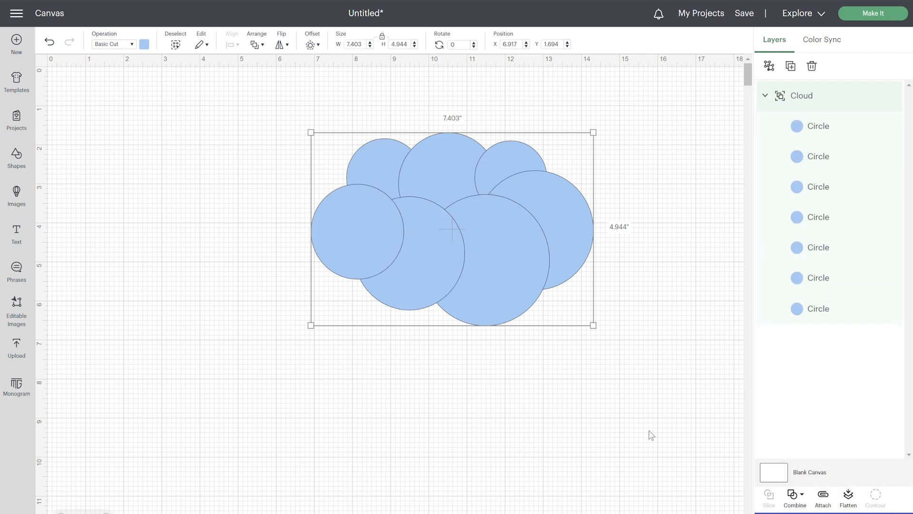
pyautogui.click(800, 499)
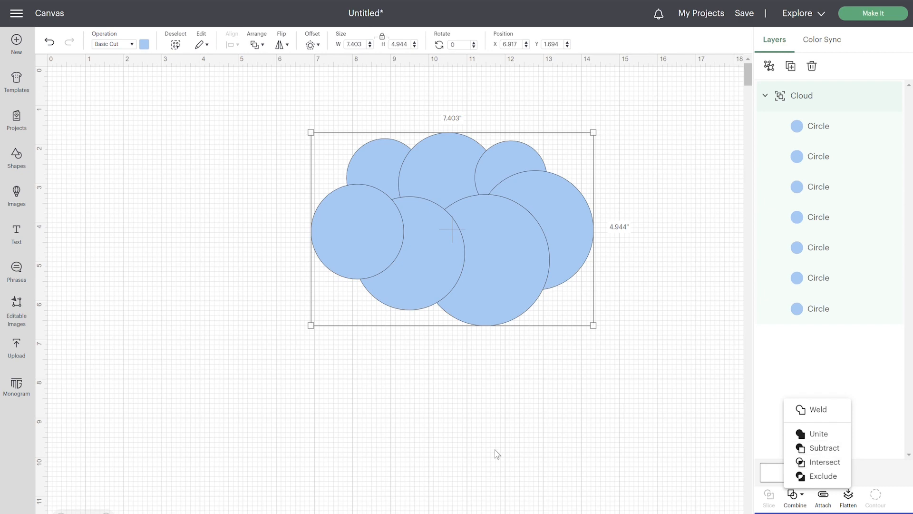
pyautogui.moveTo(259, 130); pyautogui.dragTo(703, 338)
pyautogui.press('Delete')
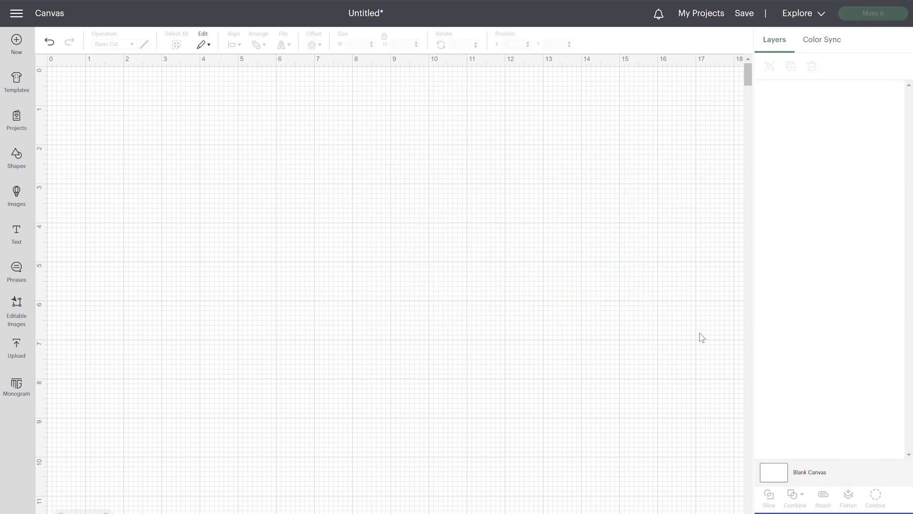
# Insert a star shape enlarged to about 5.76 × 5.48 in and positioned at about X 4.19, Y 1.01
pyautogui.click(18, 156)
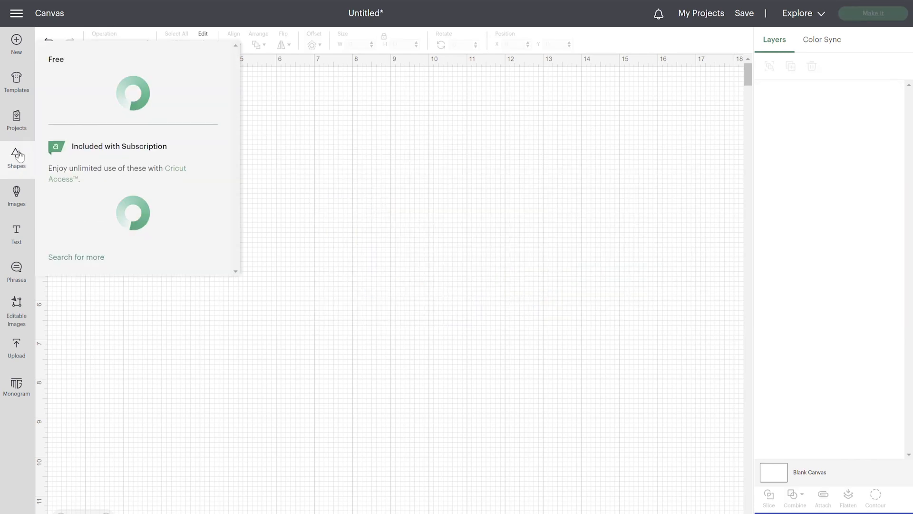
pyautogui.click(77, 141)
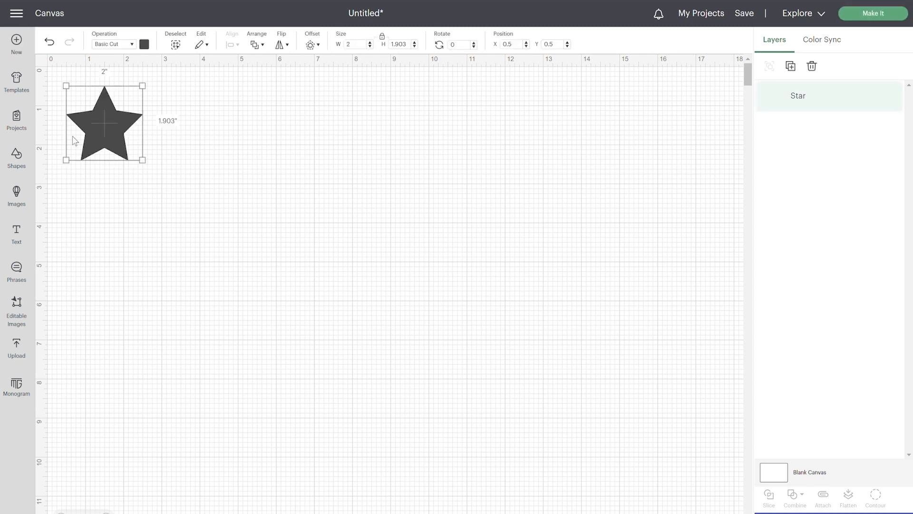
pyautogui.moveTo(244, 230); pyautogui.dragTo(285, 300)
pyautogui.moveTo(170, 193); pyautogui.dragTo(314, 213)
# Insert a second star, about 2 in wide, and place it over the center of the large star
pyautogui.click(17, 161)
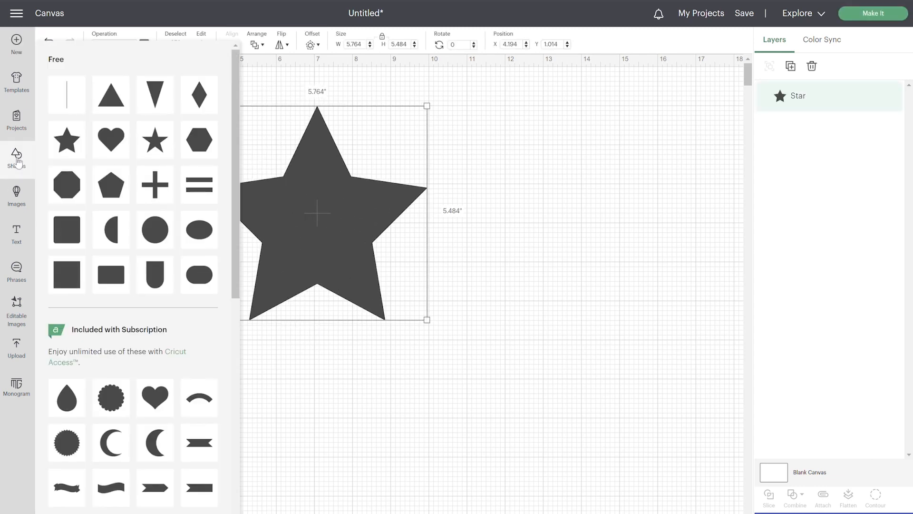
pyautogui.click(65, 144)
pyautogui.moveTo(132, 148); pyautogui.dragTo(326, 226)
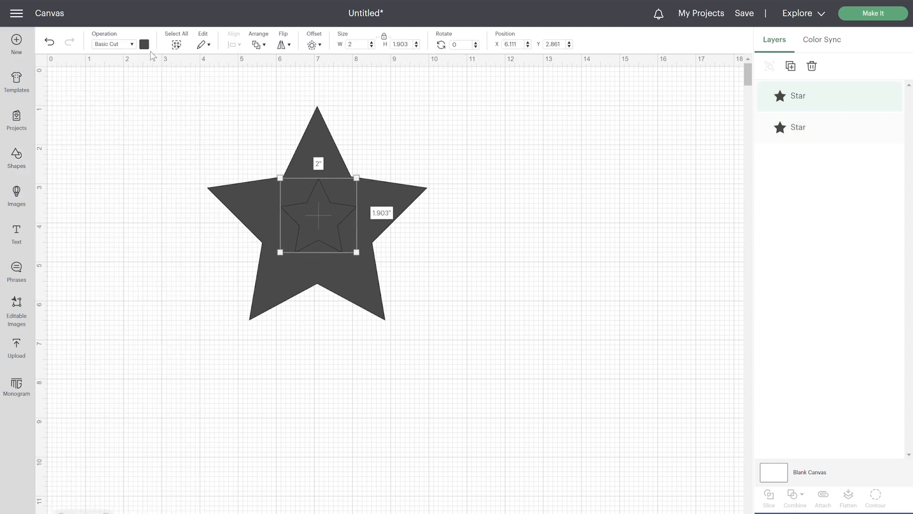
# Color the small star light purple and the large star light yellow
pyautogui.click(144, 44)
pyautogui.click(164, 109)
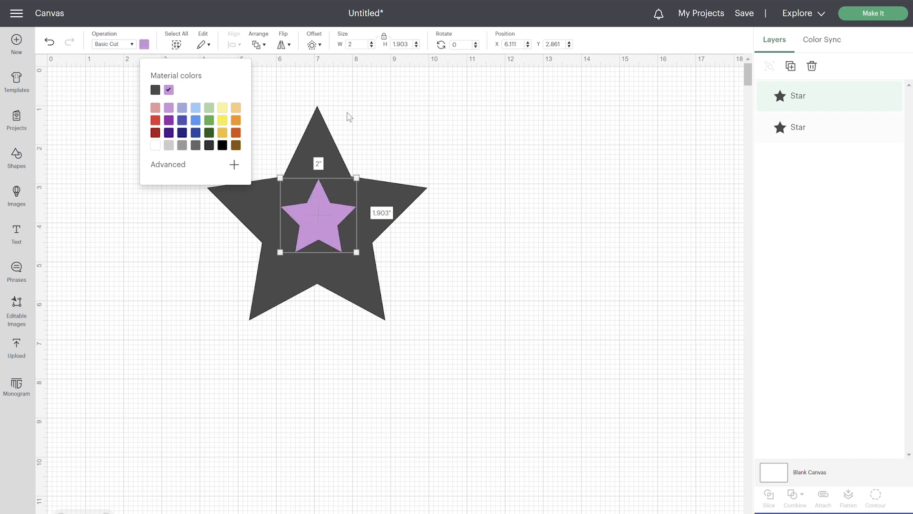
pyautogui.click(322, 129)
pyautogui.click(145, 44)
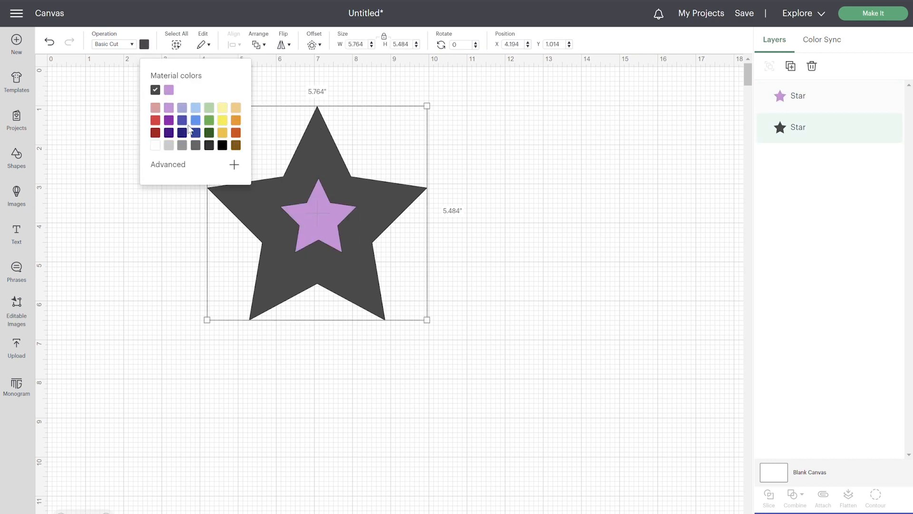
pyautogui.click(223, 107)
pyautogui.click(508, 213)
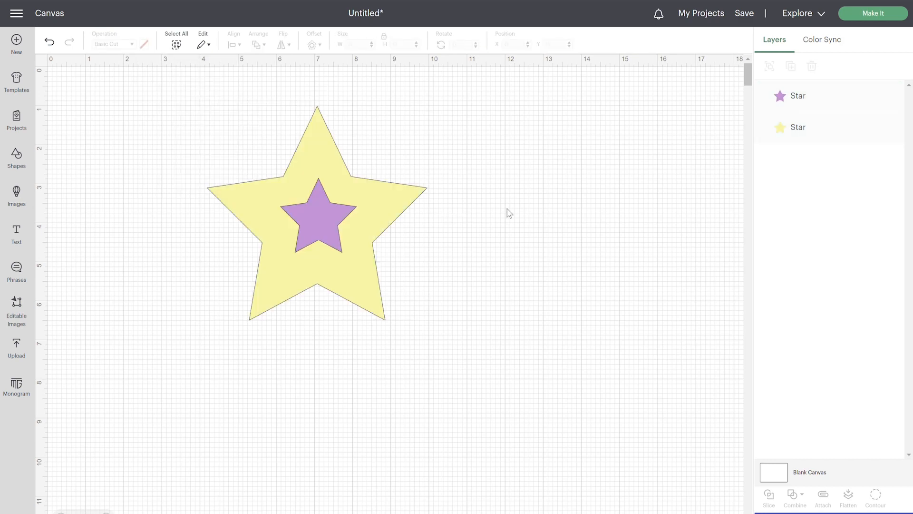
# Subtract the small purple star from the large yellow star
pyautogui.click(320, 215)
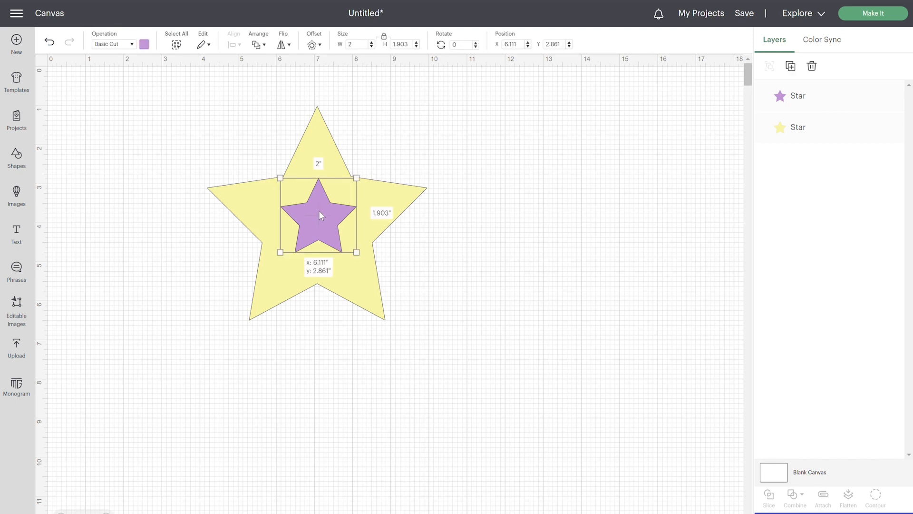
pyautogui.click(331, 145)
pyautogui.click(141, 179)
pyautogui.moveTo(157, 111); pyautogui.dragTo(568, 373)
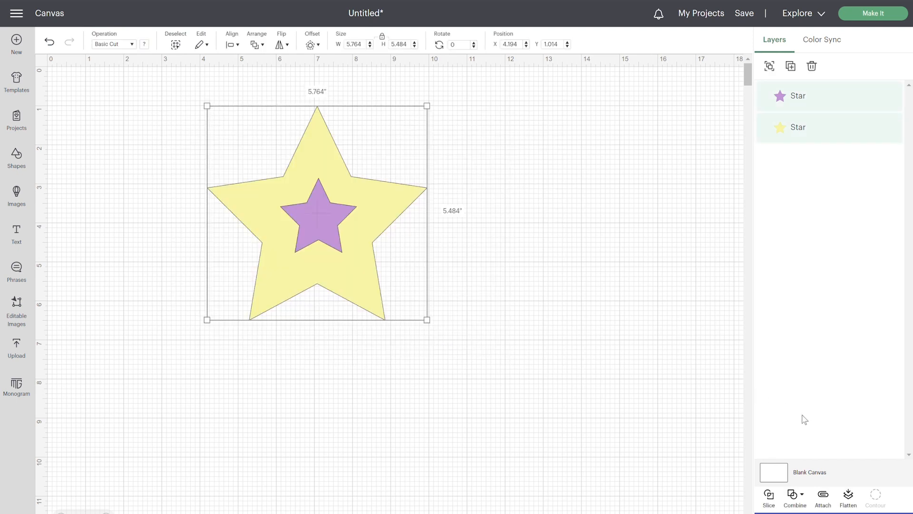
pyautogui.click(807, 500)
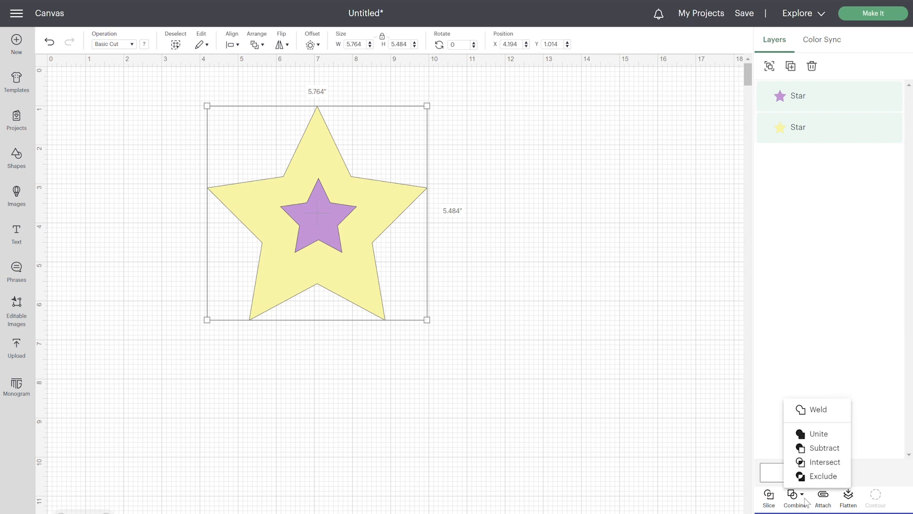
pyautogui.click(815, 447)
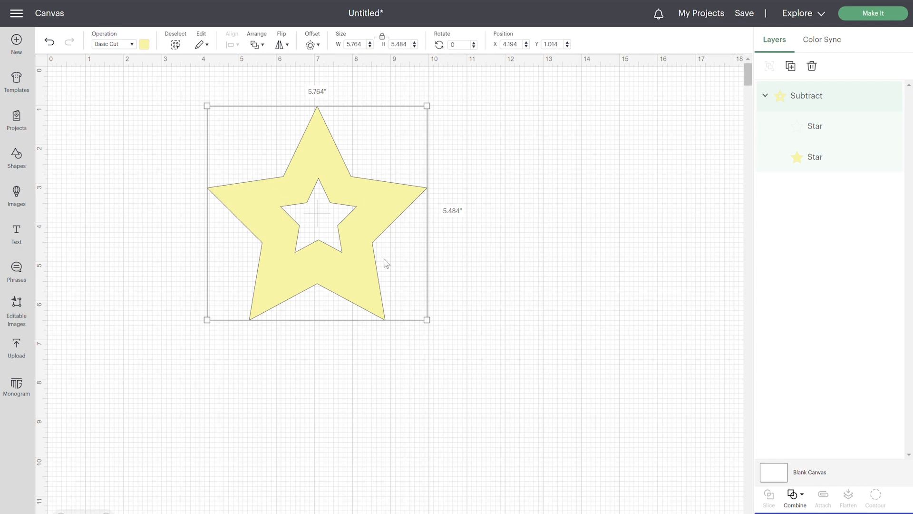
# Delete the subtracted star shape from the canvas
pyautogui.click(559, 275)
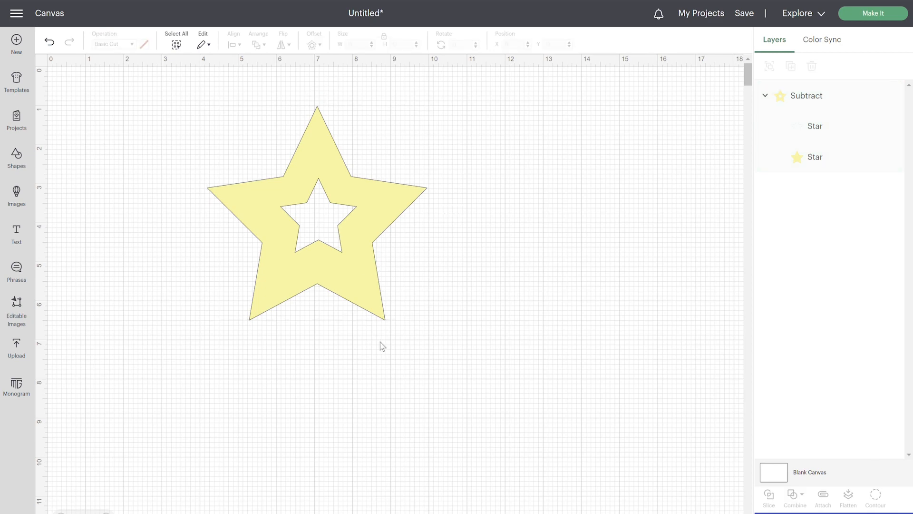
pyautogui.moveTo(341, 265); pyautogui.dragTo(181, 228)
pyautogui.press('Delete')
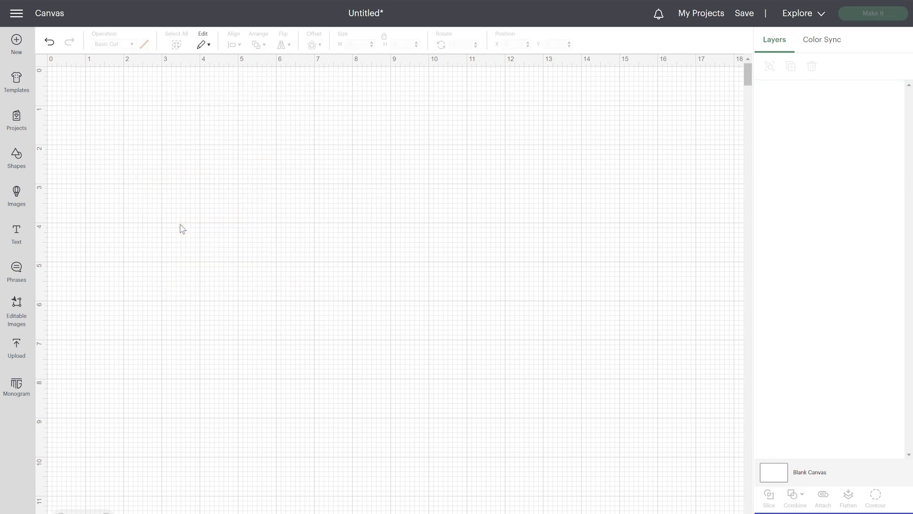
# Add the text "A" and set its font to Cricut Sans
pyautogui.click(16, 233)
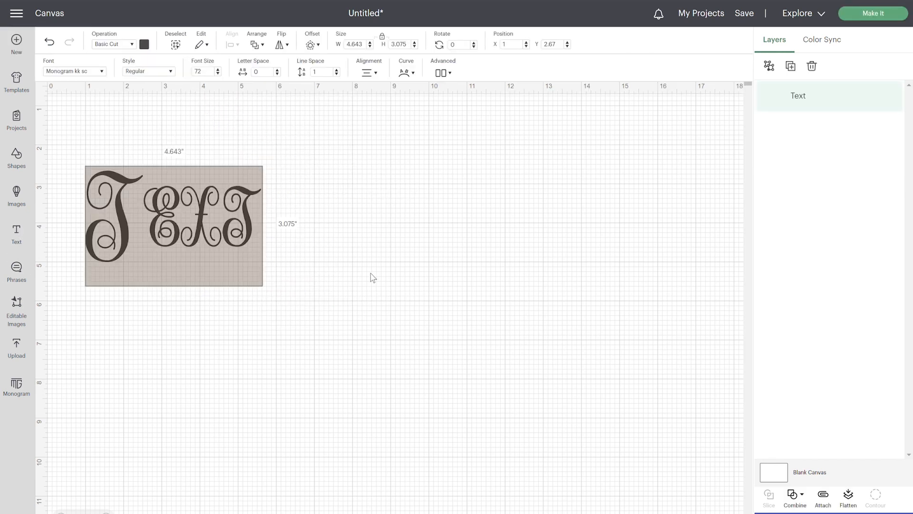
pyautogui.write('A')
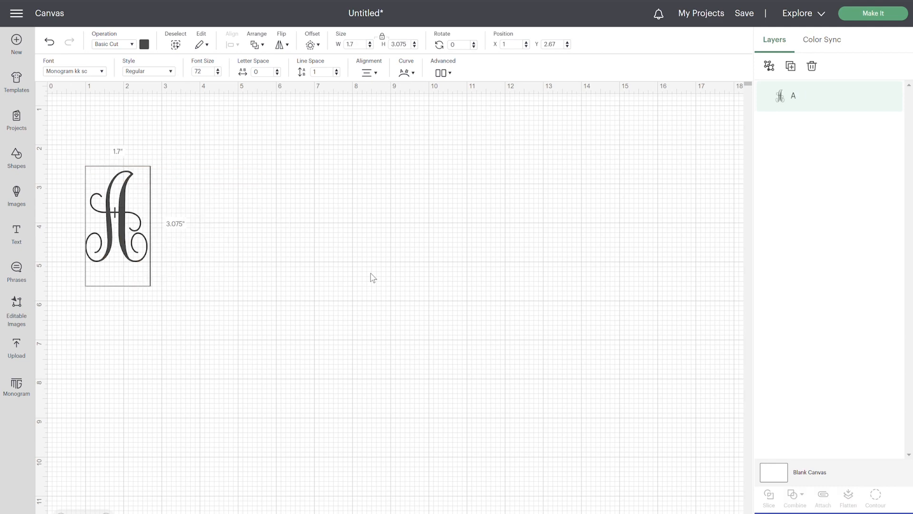
pyautogui.click(92, 71)
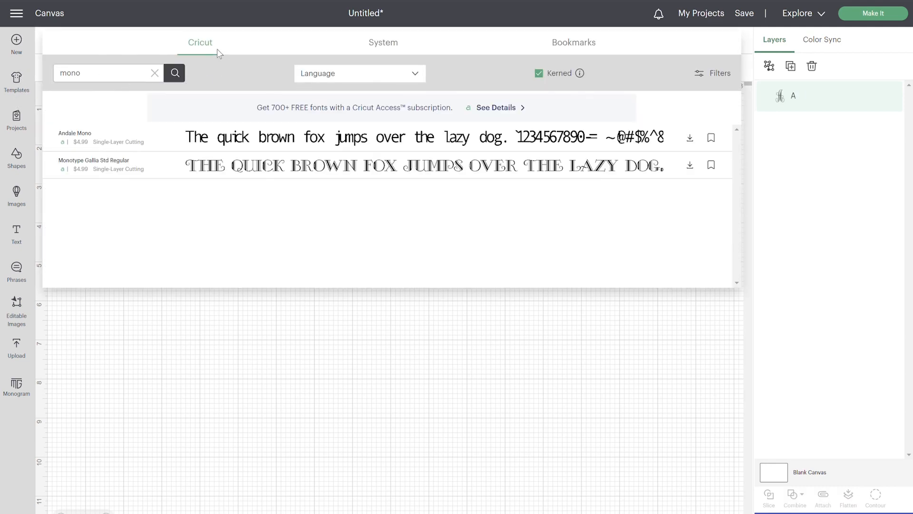
pyautogui.doubleClick(76, 81)
pyautogui.write('SANS')
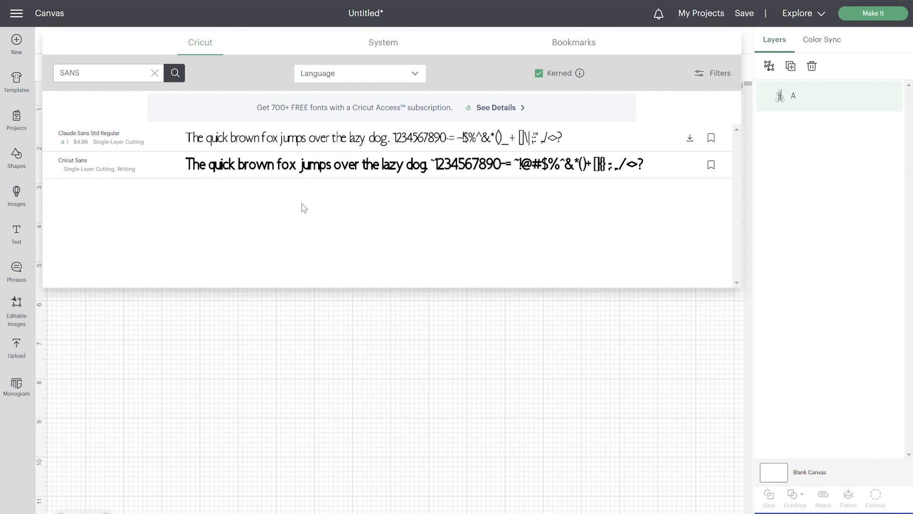
pyautogui.click(308, 165)
# Enlarge the letter A to about 4.4 in high and set its style to Bold
pyautogui.moveTo(127, 266); pyautogui.dragTo(245, 395)
pyautogui.click(171, 73)
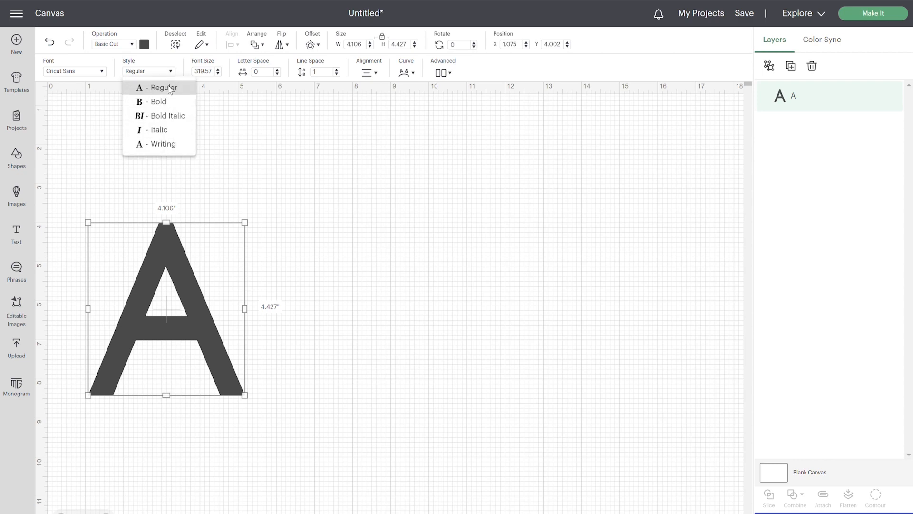
pyautogui.click(166, 101)
# Move the letter A to about X 6.03, Y 2.49 and color it light blue
pyautogui.moveTo(206, 325); pyautogui.dragTo(243, 310)
pyautogui.moveTo(370, 271); pyautogui.dragTo(390, 258)
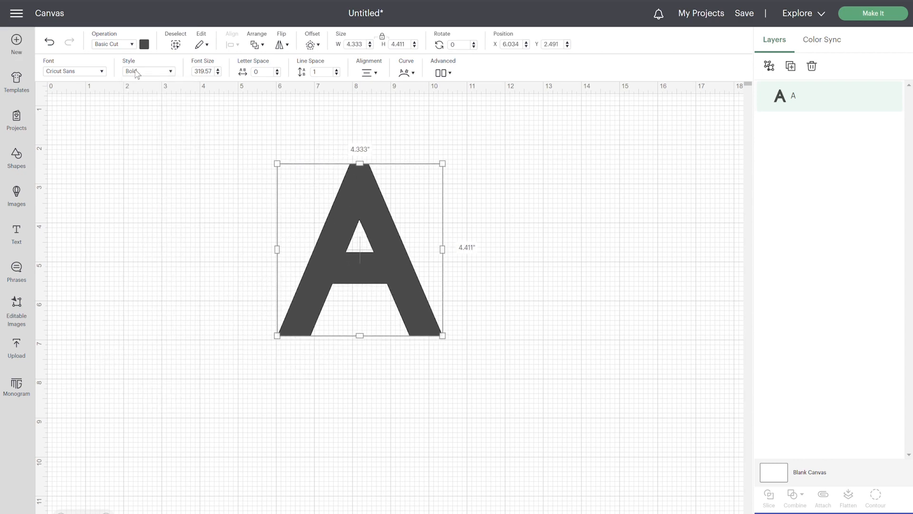
pyautogui.click(144, 44)
pyautogui.click(195, 107)
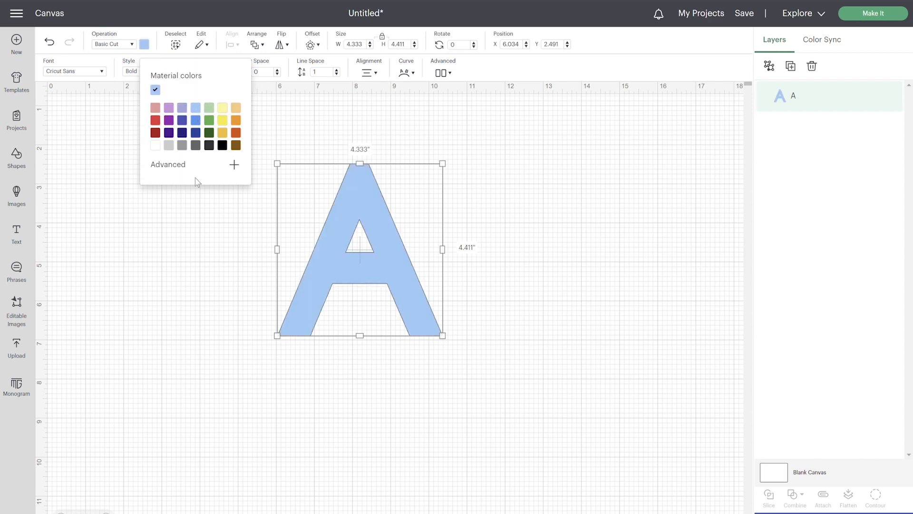
pyautogui.click(144, 244)
# Insert a star about 0.475 in wide near the apex of the letter A, and nudge the letter to center it under the star
pyautogui.click(19, 159)
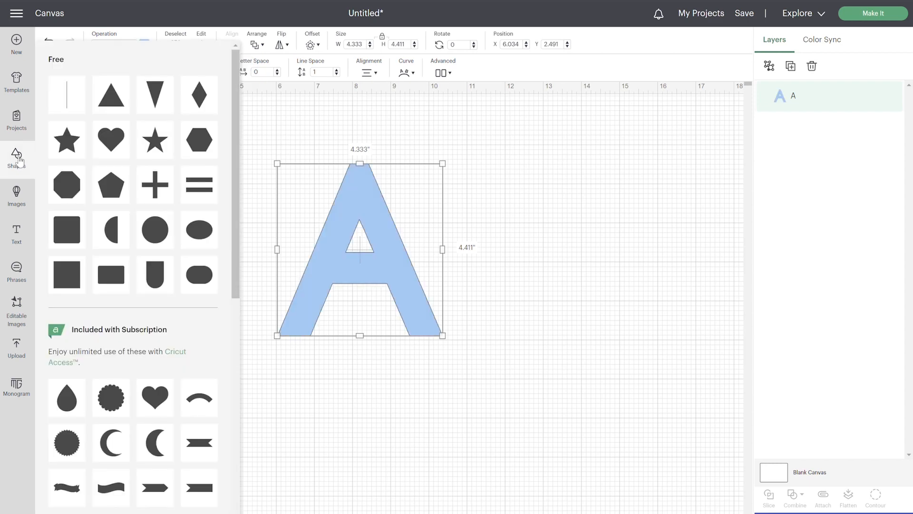
pyautogui.click(83, 147)
pyautogui.moveTo(144, 163); pyautogui.dragTo(376, 192)
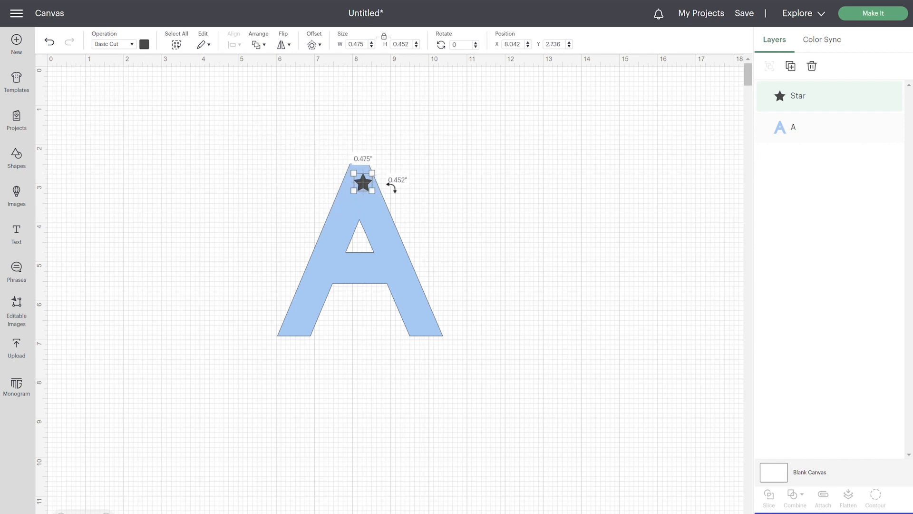
pyautogui.click(401, 187)
pyautogui.moveTo(363, 181); pyautogui.dragTo(368, 187)
pyautogui.click(538, 204)
# Make two copies of the small star and place one on each side of the A's triangular opening
pyautogui.click(862, 96)
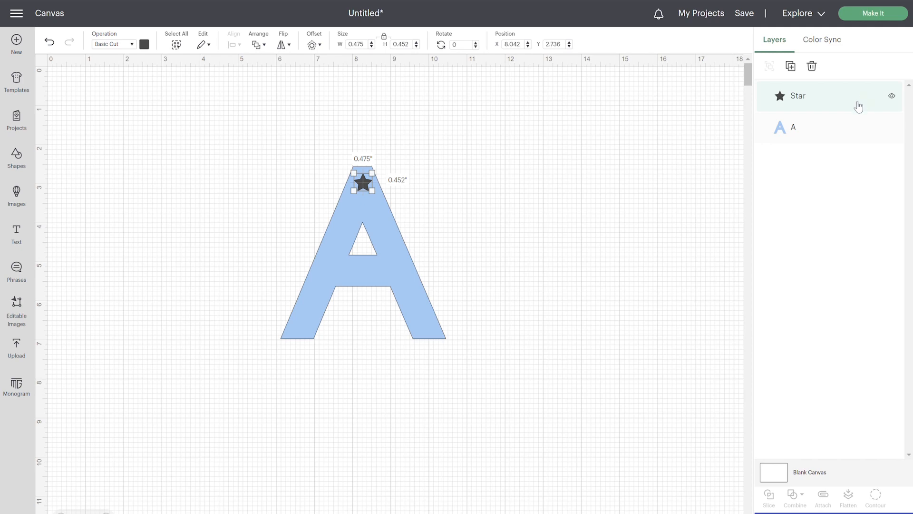
pyautogui.hotkey('ctrl', 'd')
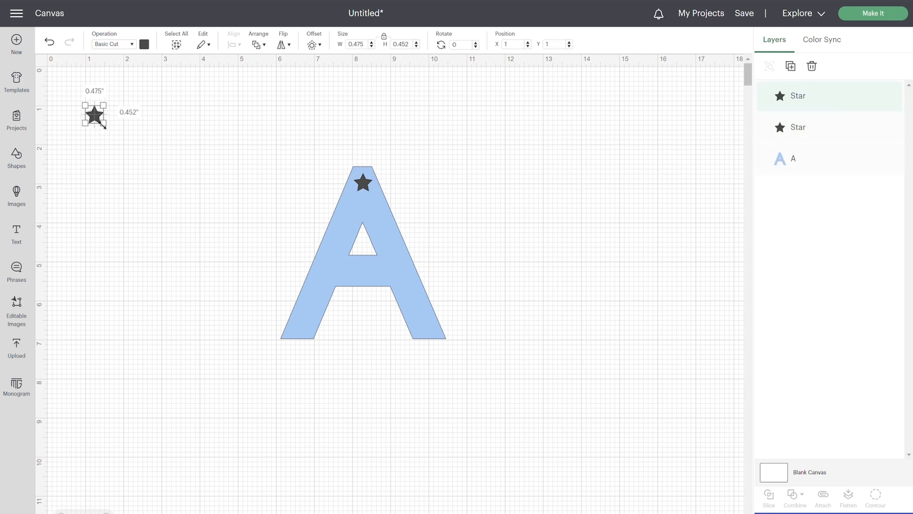
pyautogui.moveTo(104, 127); pyautogui.dragTo(344, 229)
pyautogui.hotkey('ctrl', 'd')
pyautogui.click(147, 145)
pyautogui.moveTo(114, 141); pyautogui.dragTo(383, 232)
# Paste two more small stars and place one lower on each leg of the A, just above the crossbar's lower edge
pyautogui.click(577, 230)
pyautogui.hotkey('ctrl', 'v')
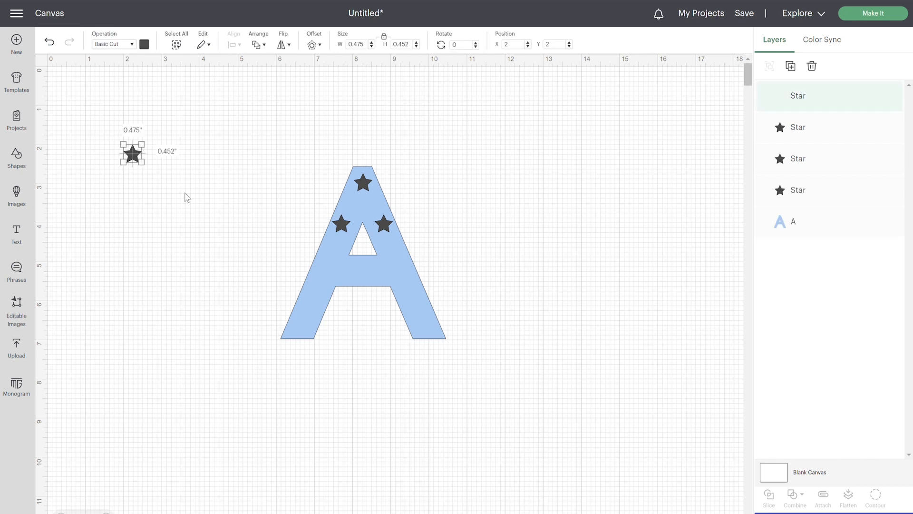
pyautogui.moveTo(141, 157); pyautogui.dragTo(357, 265)
pyautogui.hotkey('ctrl', 'v')
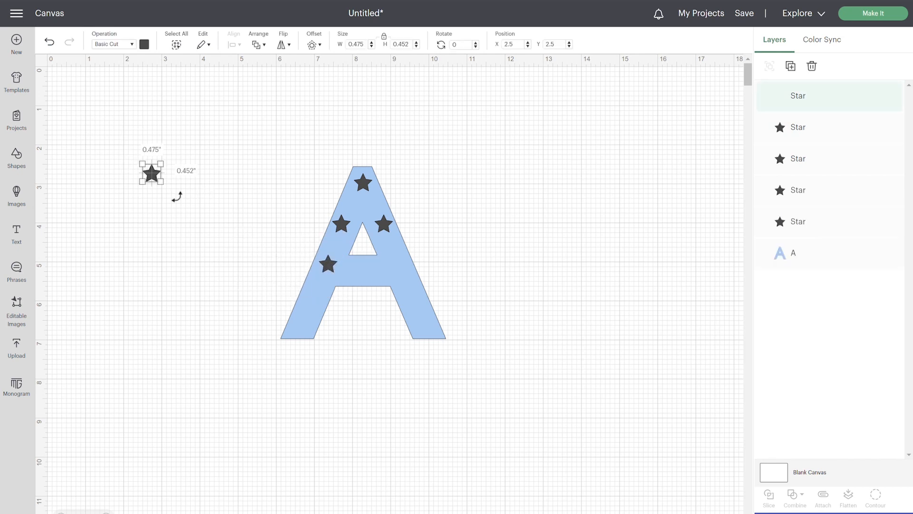
pyautogui.moveTo(151, 173); pyautogui.dragTo(400, 267)
pyautogui.click(473, 270)
# Select the letter A with its five stars and subtract the stars from the letter
pyautogui.moveTo(225, 134); pyautogui.dragTo(516, 420)
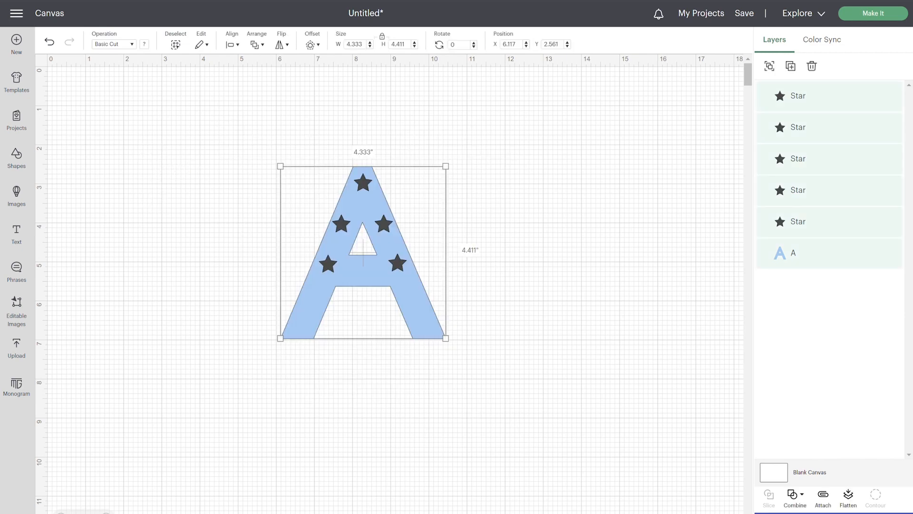
pyautogui.click(796, 497)
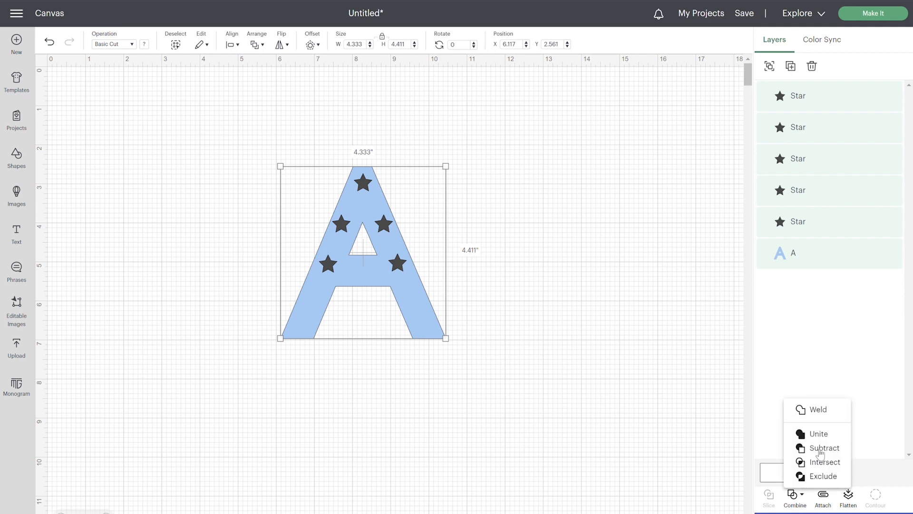
pyautogui.click(819, 447)
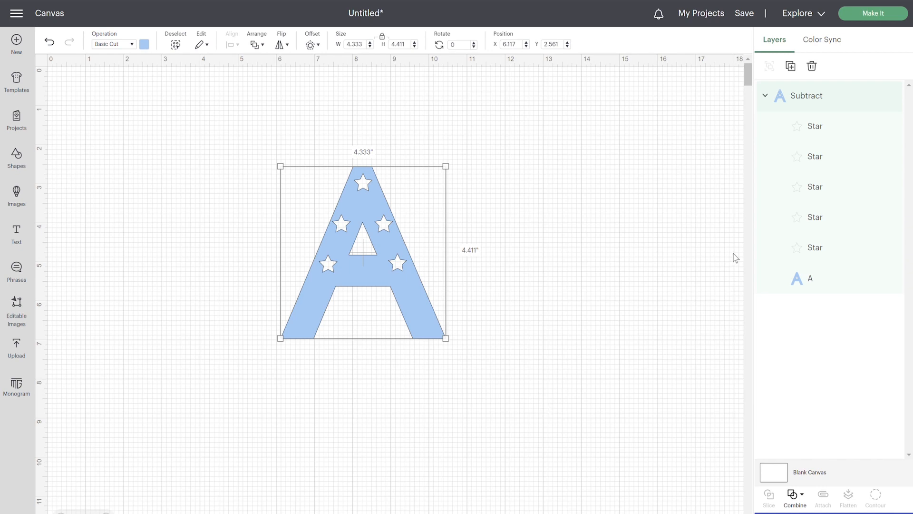
# Enlarge the star cutout on the A's left leg to about 0.753 in wide, and shift the star right of the triangular opening slightly inward
pyautogui.click(839, 163)
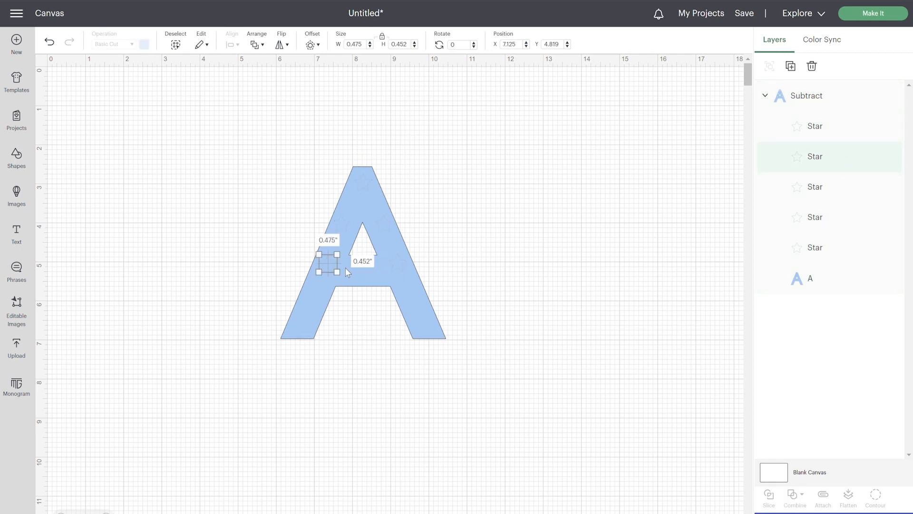
pyautogui.moveTo(344, 281); pyautogui.dragTo(347, 290)
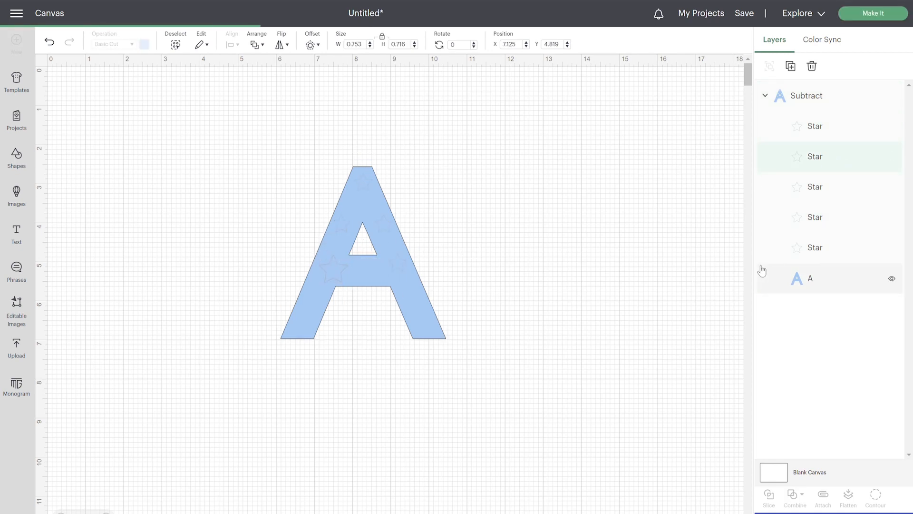
pyautogui.click(818, 219)
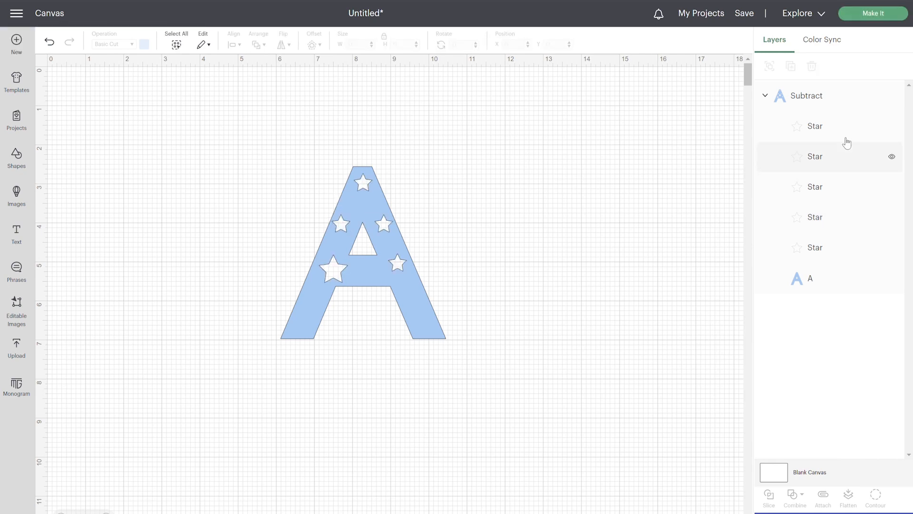
pyautogui.click(846, 187)
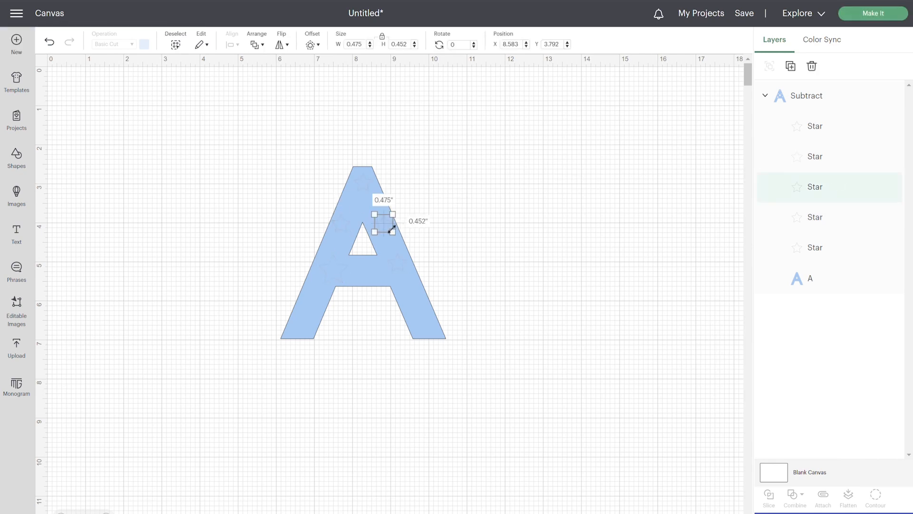
pyautogui.moveTo(387, 232)
pyautogui.mouseDown()
pyautogui.moveTo(382, 248)
pyautogui.moveTo(358, 230)
pyautogui.moveTo(387, 231)
pyautogui.mouseUp()
pyautogui.click(549, 258)
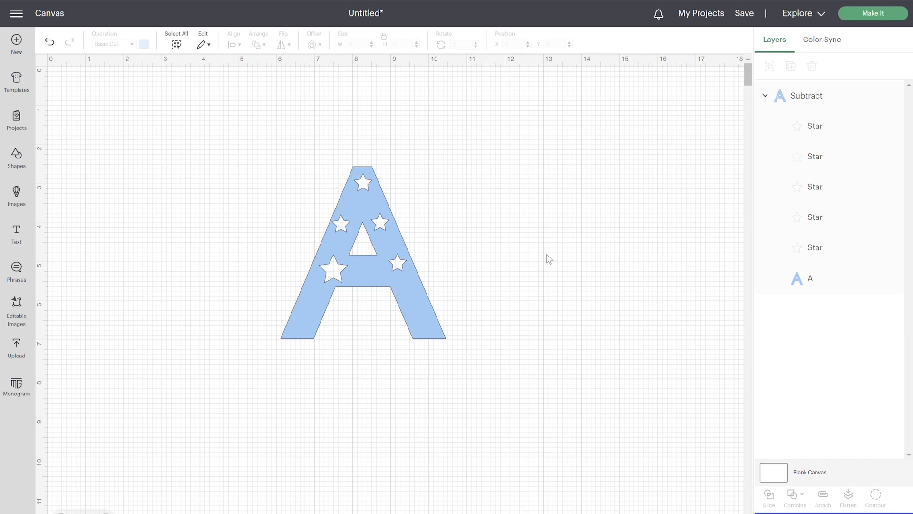
# Enlarge the letter A inside the Subtract group to about 4.625 in wide while leaving the stars' sizes alone
pyautogui.click(767, 97)
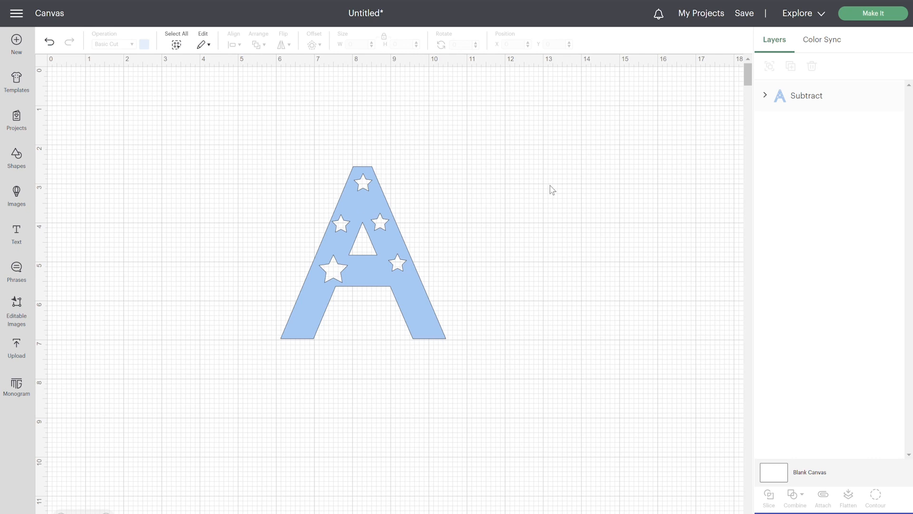
pyautogui.click(821, 100)
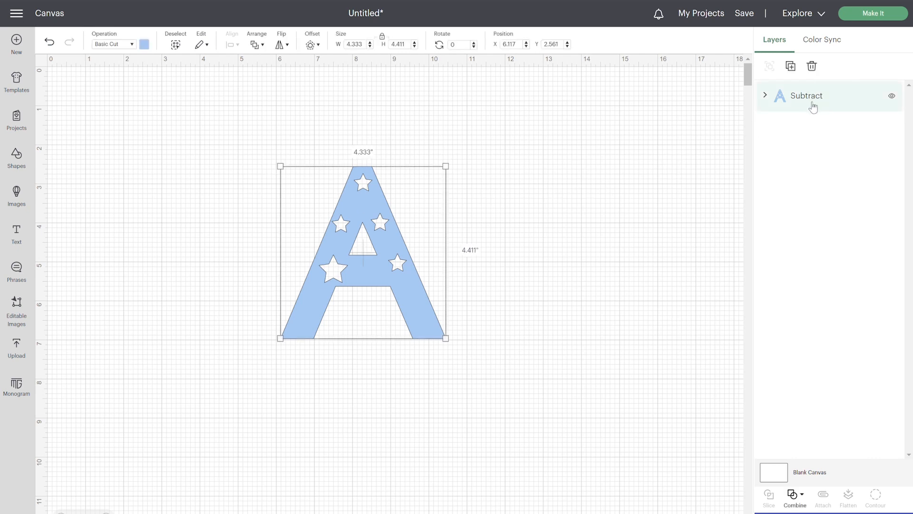
pyautogui.click(767, 97)
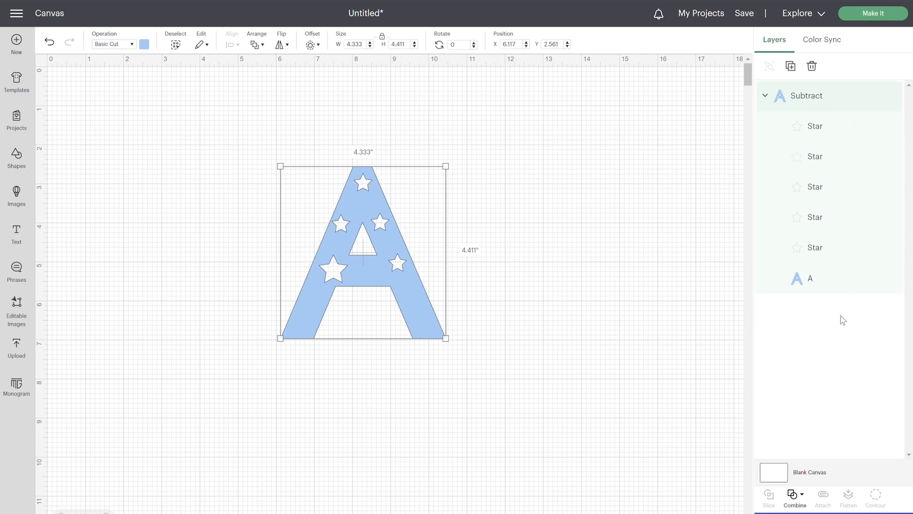
pyautogui.click(838, 280)
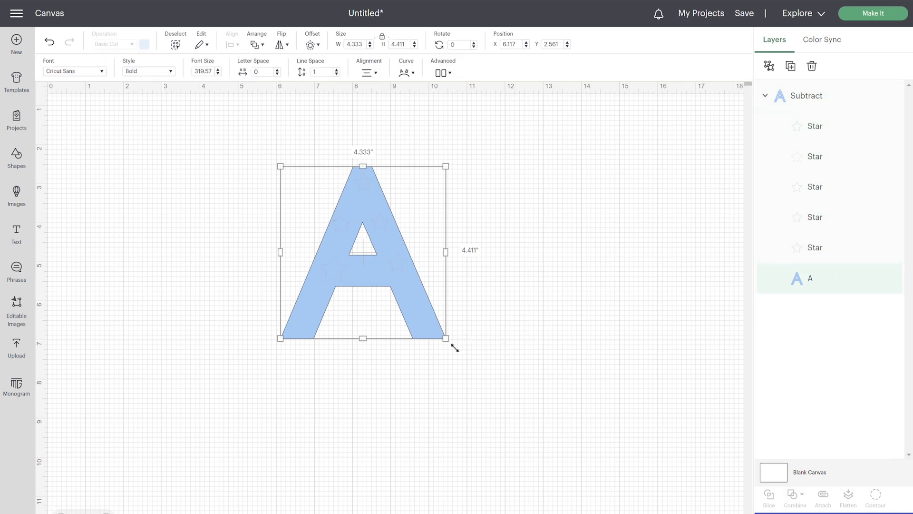
pyautogui.moveTo(455, 348)
pyautogui.mouseDown()
pyautogui.moveTo(522, 383)
pyautogui.moveTo(466, 334)
pyautogui.mouseUp()
pyautogui.click(608, 422)
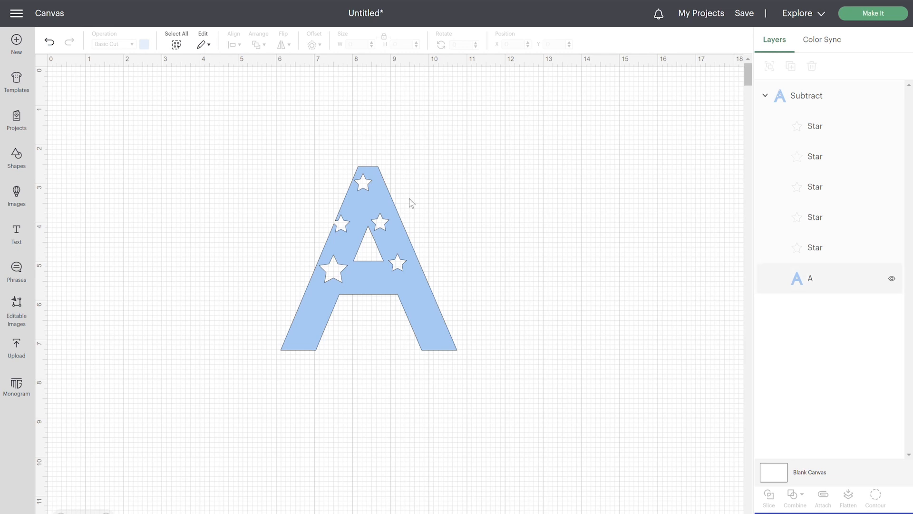
# Undo the Subtract on the letter and its stars, and clear all the objects from the canvas
pyautogui.click(388, 204)
pyautogui.click(805, 502)
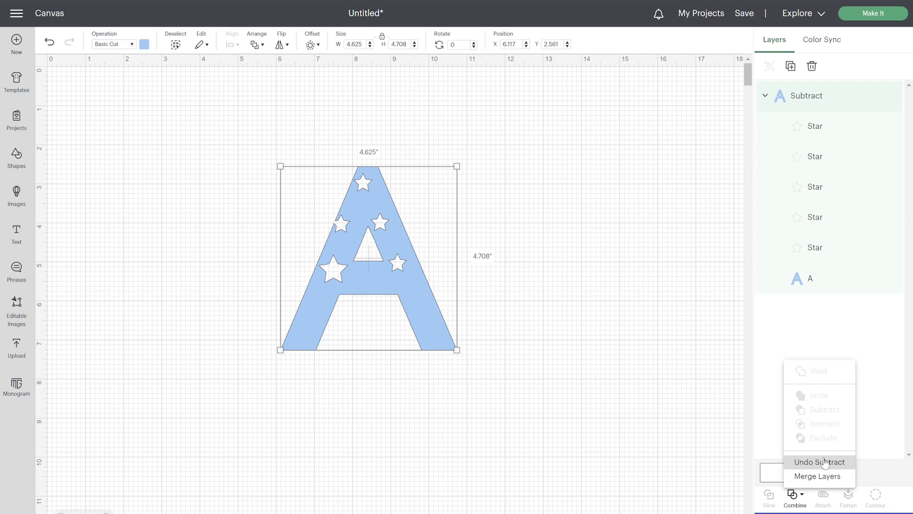
pyautogui.click(811, 462)
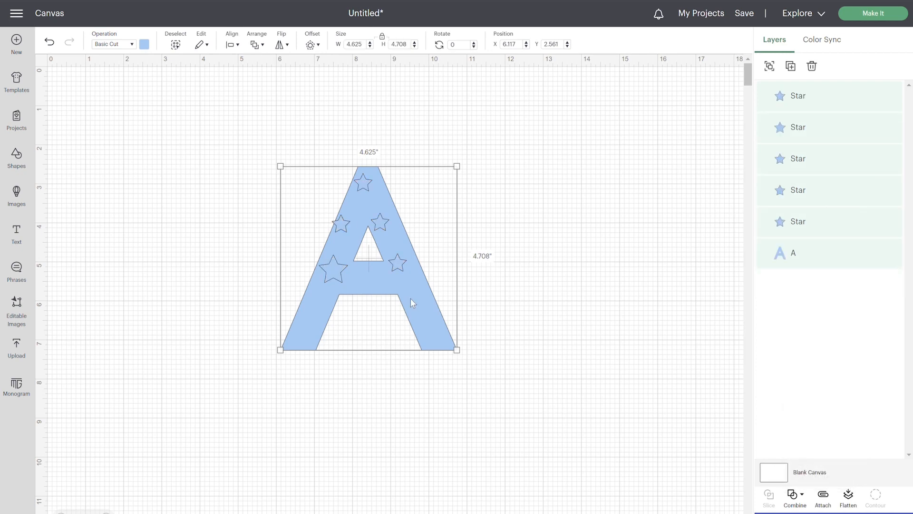
pyautogui.click(520, 258)
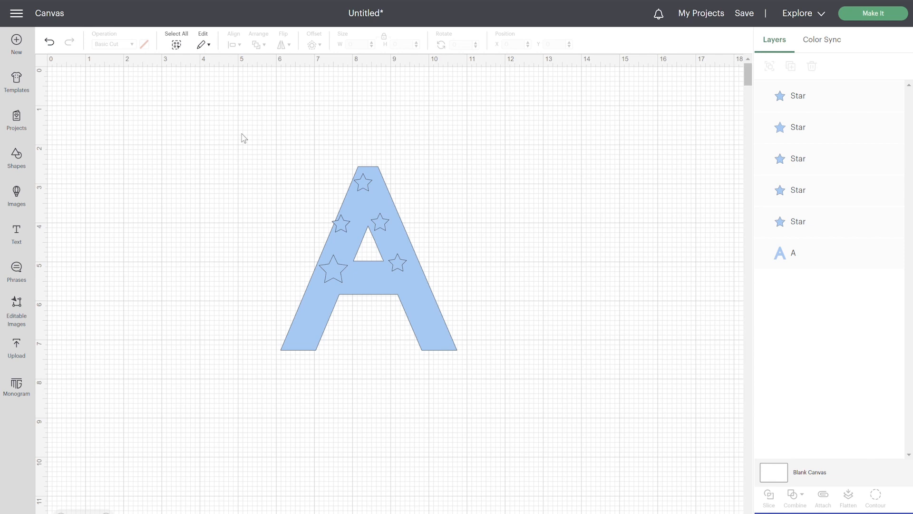
pyautogui.moveTo(512, 394); pyautogui.dragTo(578, 424)
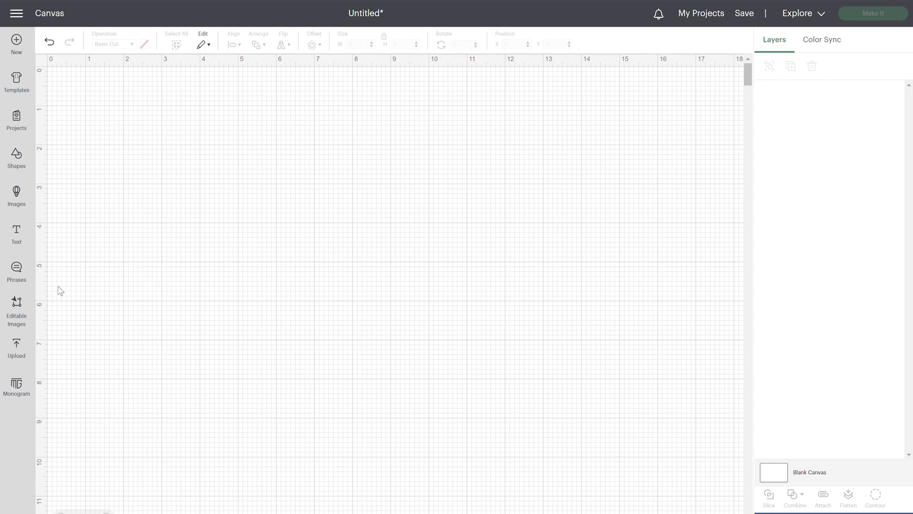
# Add the uploaded black cheetah print and the two-color leopard print pattern to the canvas
pyautogui.click(17, 350)
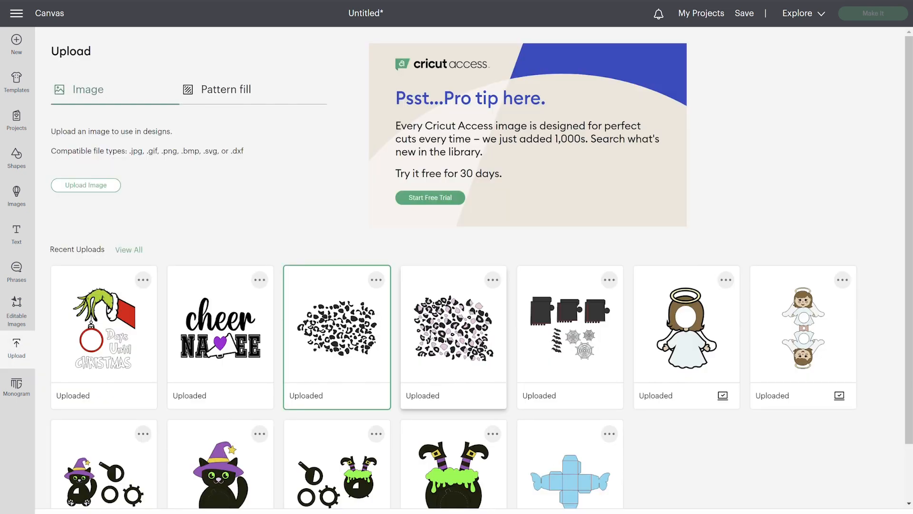
pyautogui.click(477, 326)
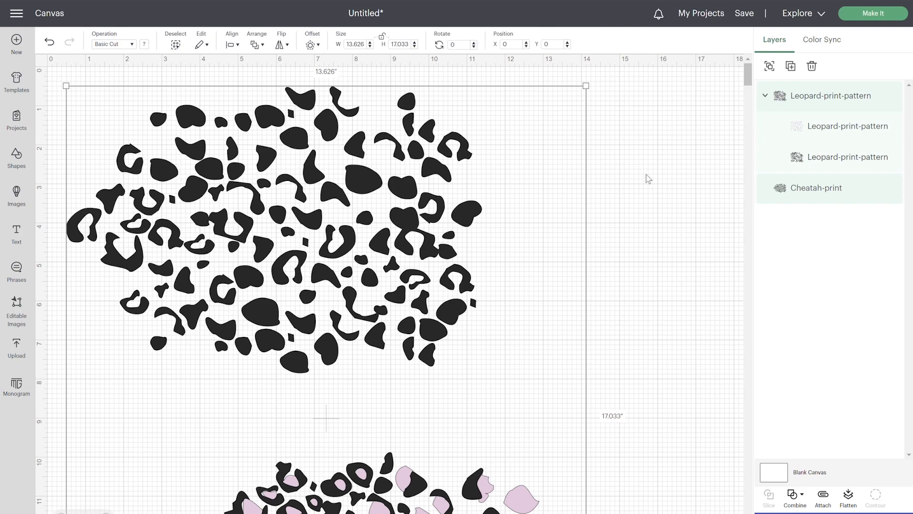
pyautogui.click(653, 173)
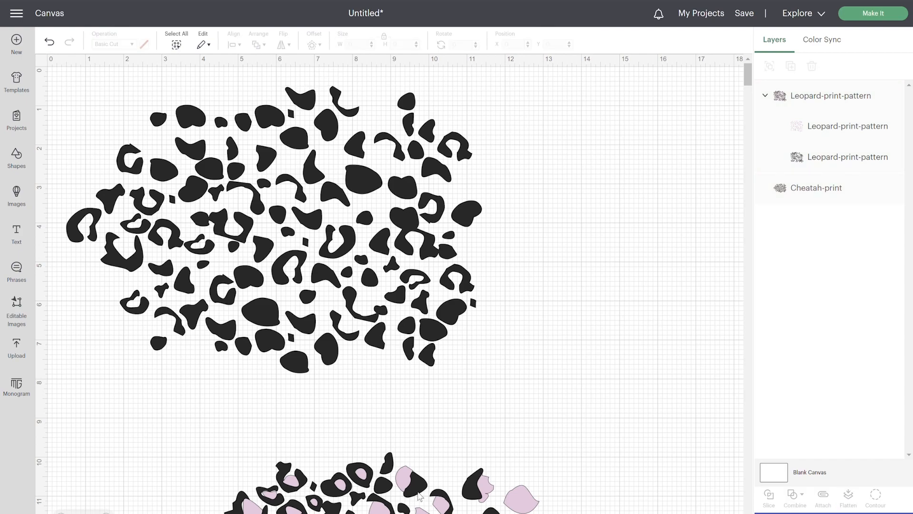
# Hide the leopard print pattern and move the cheetah print to about X 3.792, Y 1.292 in
pyautogui.click(419, 495)
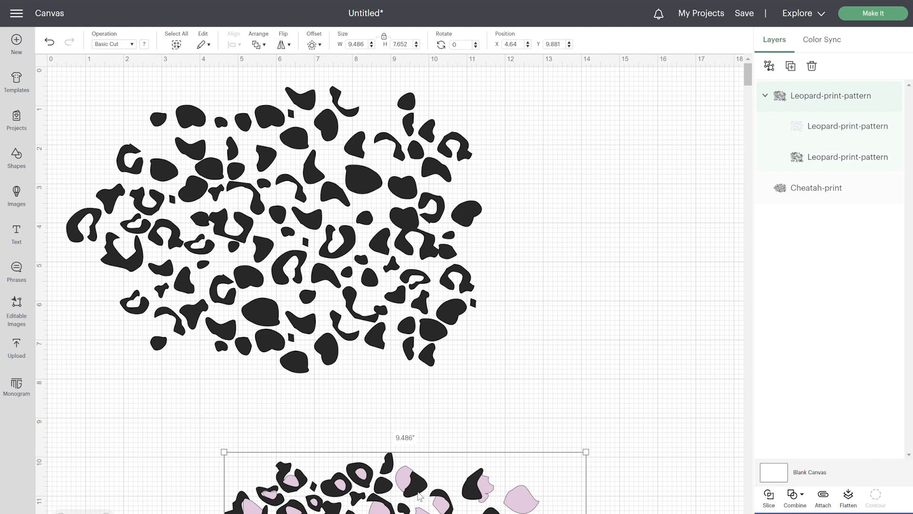
pyautogui.click(892, 95)
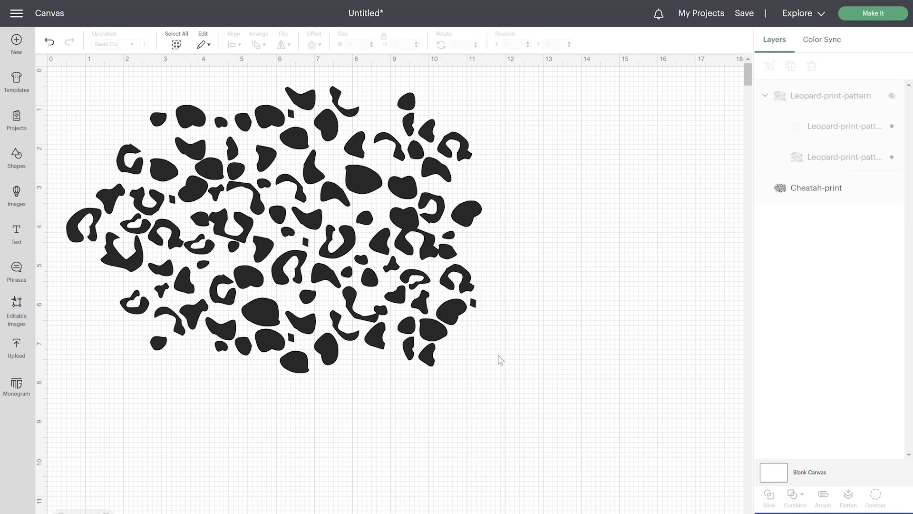
pyautogui.moveTo(437, 221); pyautogui.dragTo(564, 252)
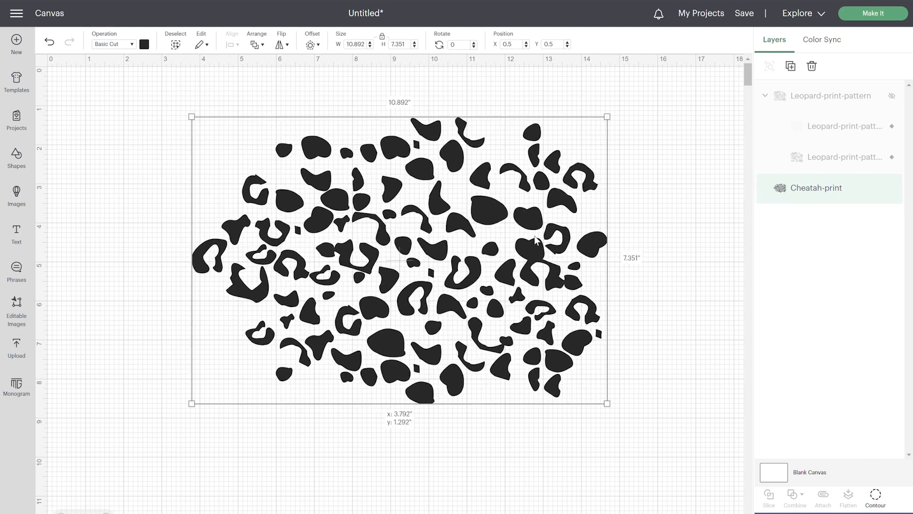
pyautogui.click(96, 208)
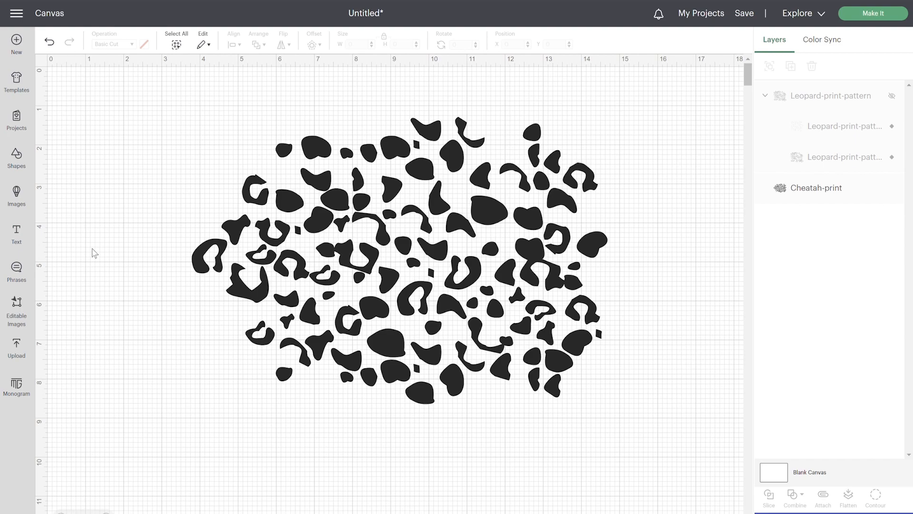
# Insert a heart shape and recolor the cheetah print light purple
pyautogui.click(18, 160)
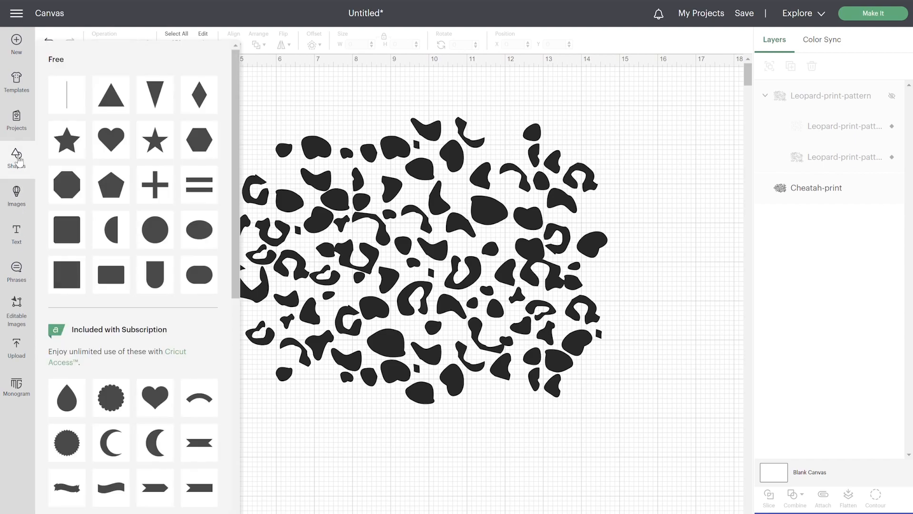
pyautogui.click(112, 138)
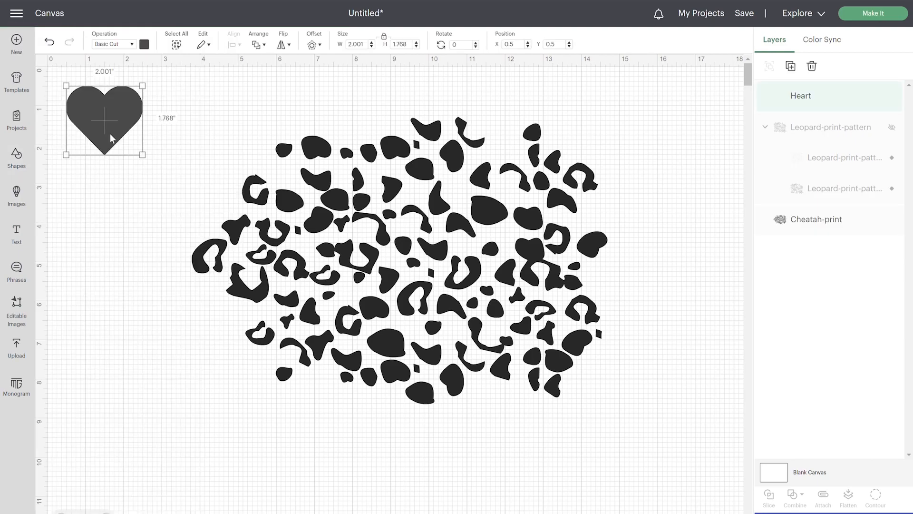
pyautogui.click(329, 196)
pyautogui.click(144, 44)
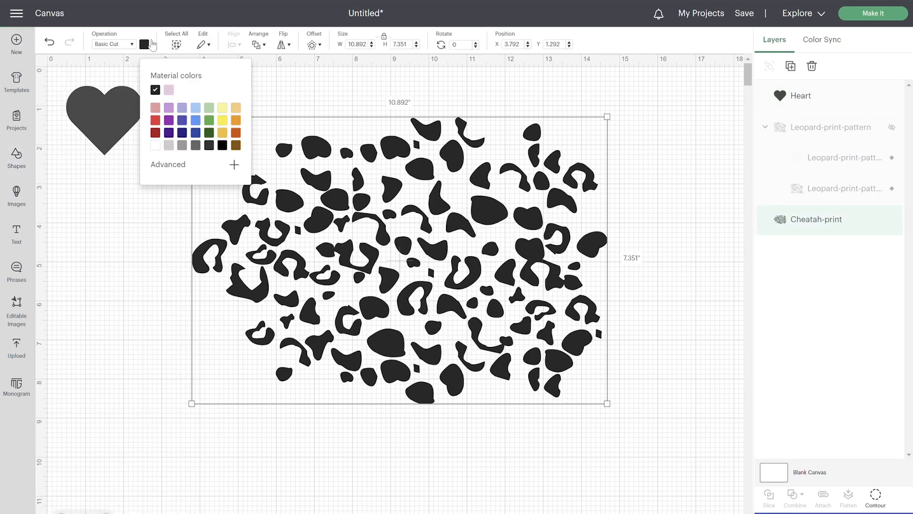
pyautogui.click(171, 109)
pyautogui.click(165, 216)
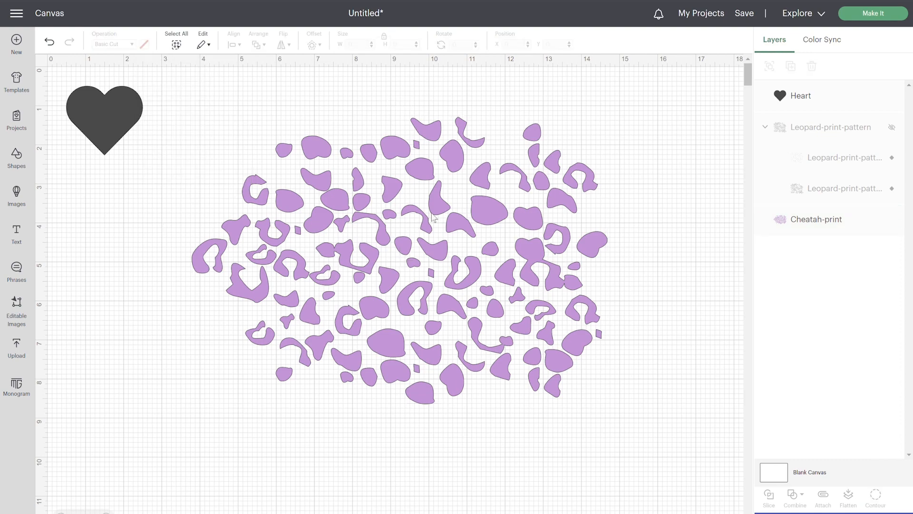
# Enlarge the heart to about 7.078 in wide and place it over the middle of the cheetah print
pyautogui.click(127, 116)
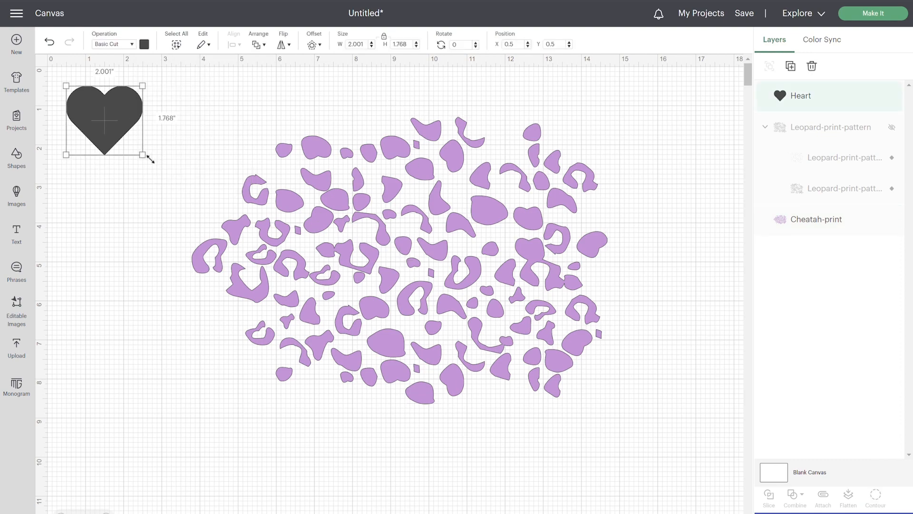
pyautogui.moveTo(147, 157); pyautogui.dragTo(242, 279)
pyautogui.moveTo(199, 138); pyautogui.dragTo(441, 204)
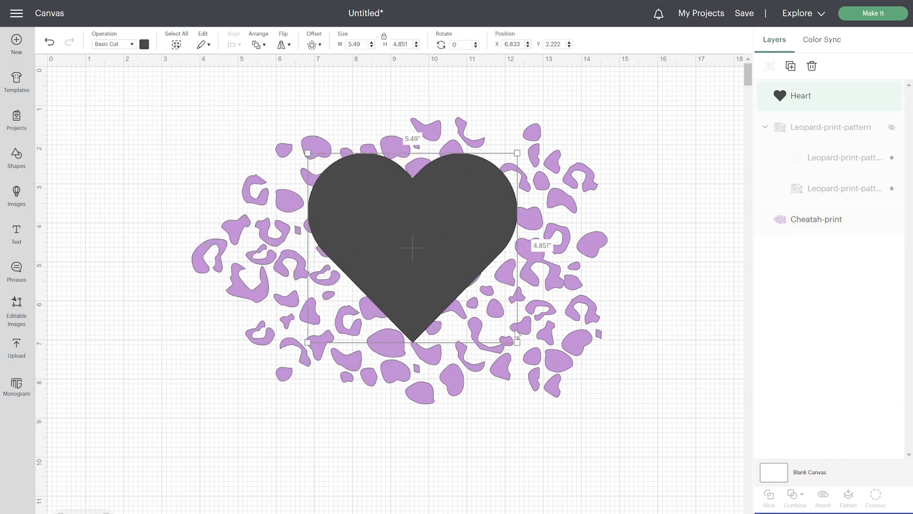
pyautogui.moveTo(520, 345); pyautogui.dragTo(572, 396)
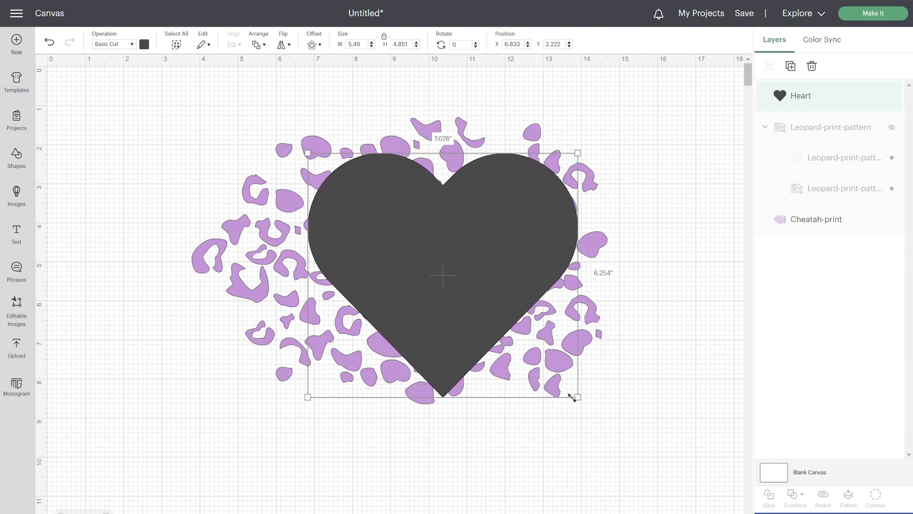
pyautogui.moveTo(499, 289); pyautogui.dragTo(493, 285)
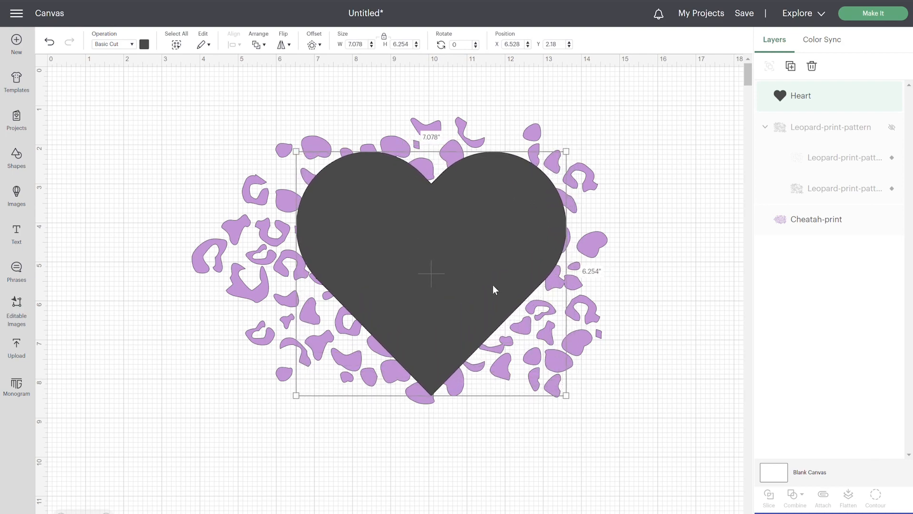
# Select the heart and the cheetah print together and combine them with Intersect
pyautogui.moveTo(146, 111); pyautogui.dragTo(684, 438)
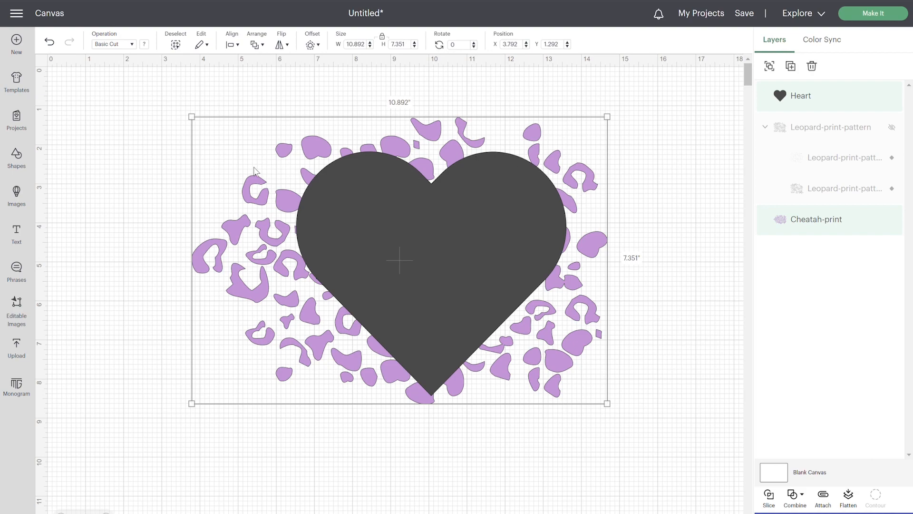
pyautogui.click(809, 500)
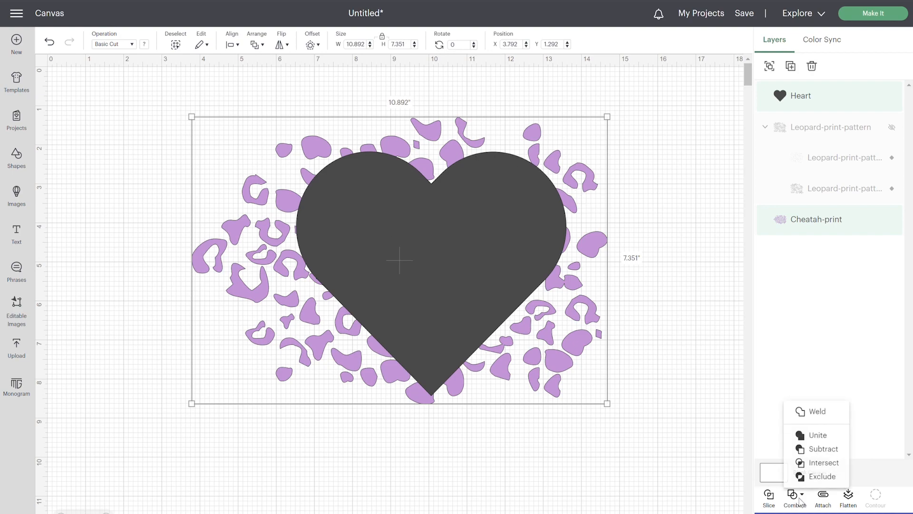
pyautogui.click(834, 464)
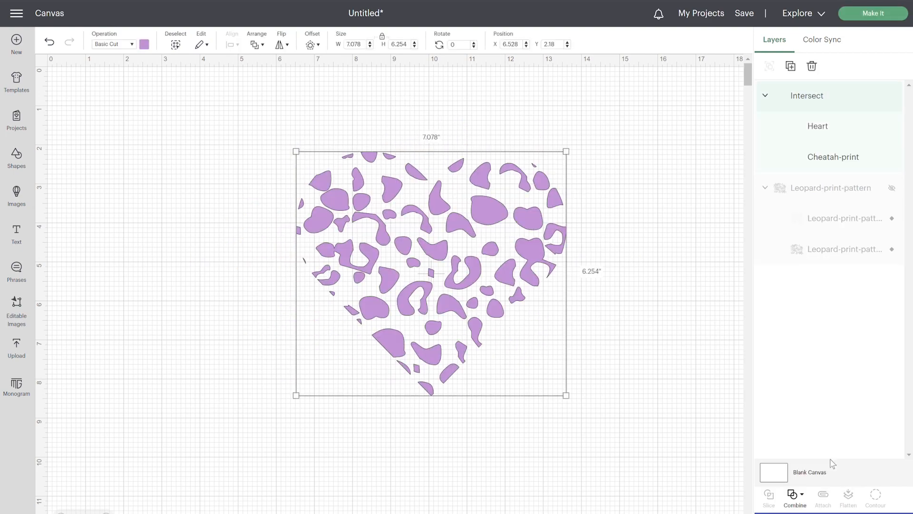
pyautogui.click(662, 324)
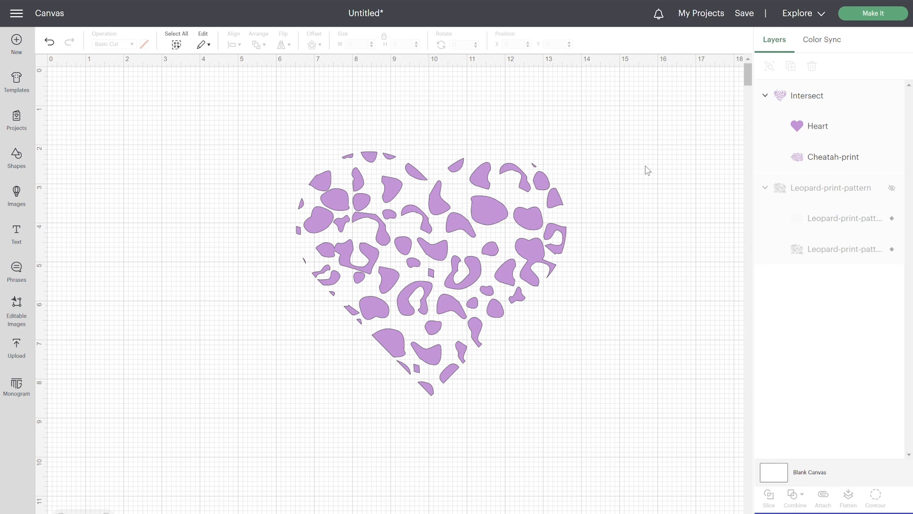
# Delete the intersected heart and unhide the leopard print pattern
pyautogui.moveTo(264, 126); pyautogui.dragTo(593, 402)
pyautogui.press('Delete')
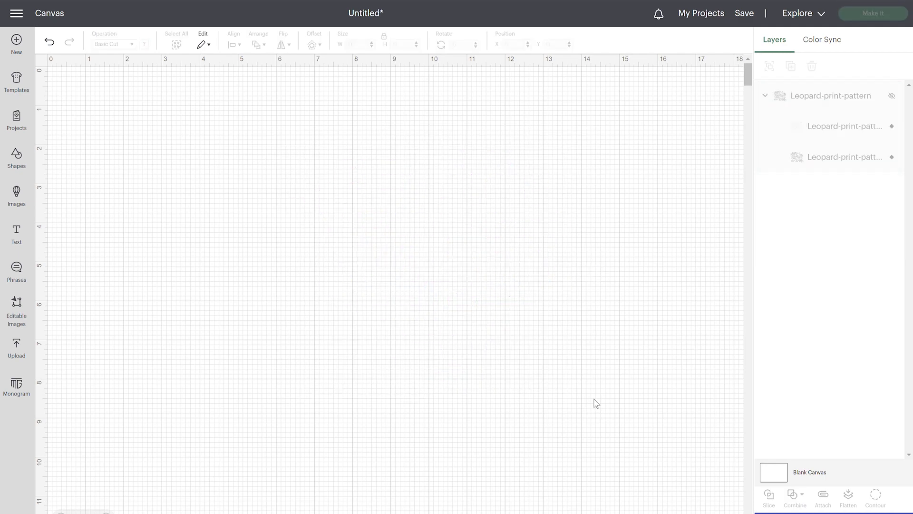
pyautogui.click(892, 96)
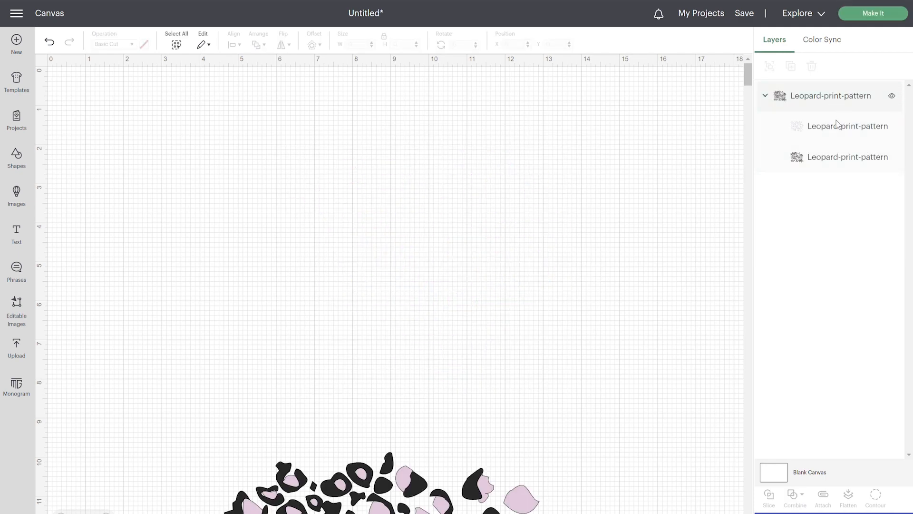
# Move the leopard print up, duplicate it, and arrange the two prints one above the other on the canvas
pyautogui.moveTo(478, 495); pyautogui.dragTo(336, 122)
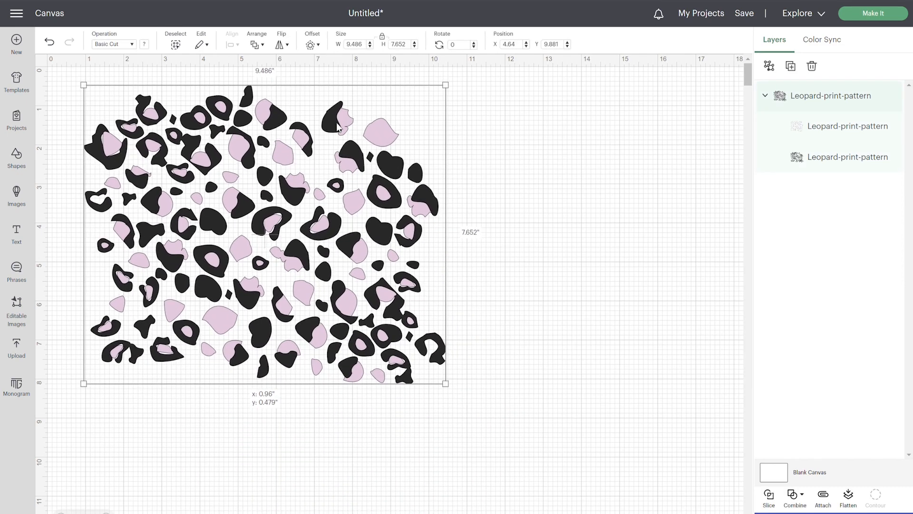
pyautogui.click(792, 72)
pyautogui.moveTo(162, 221); pyautogui.dragTo(387, 513)
pyautogui.moveTo(341, 239); pyautogui.dragTo(440, 232)
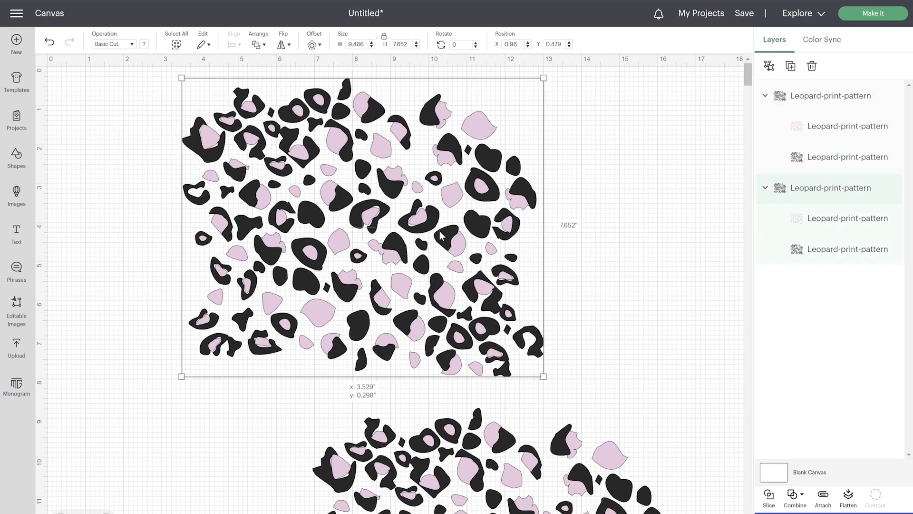
# Insert a heart shape, enlarge it to about 6.952 in wide, and place it over the middle of the upper leopard print
pyautogui.click(16, 155)
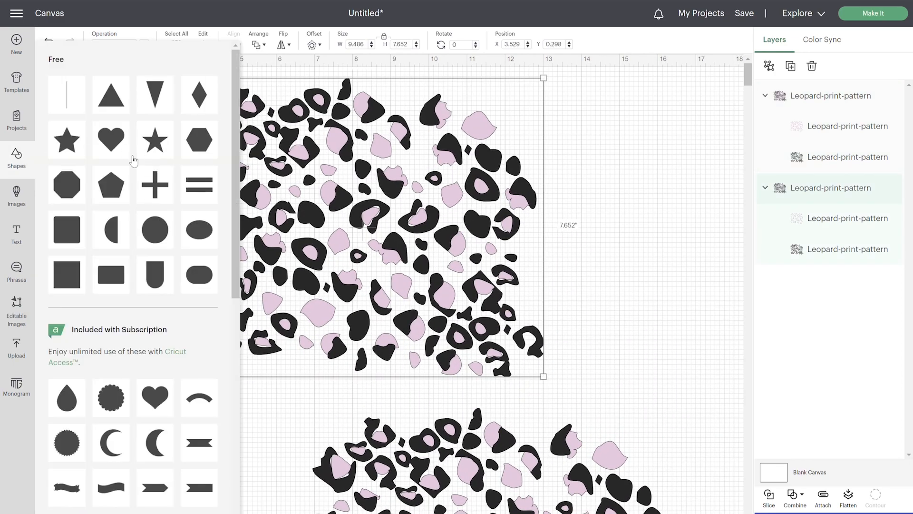
pyautogui.click(115, 143)
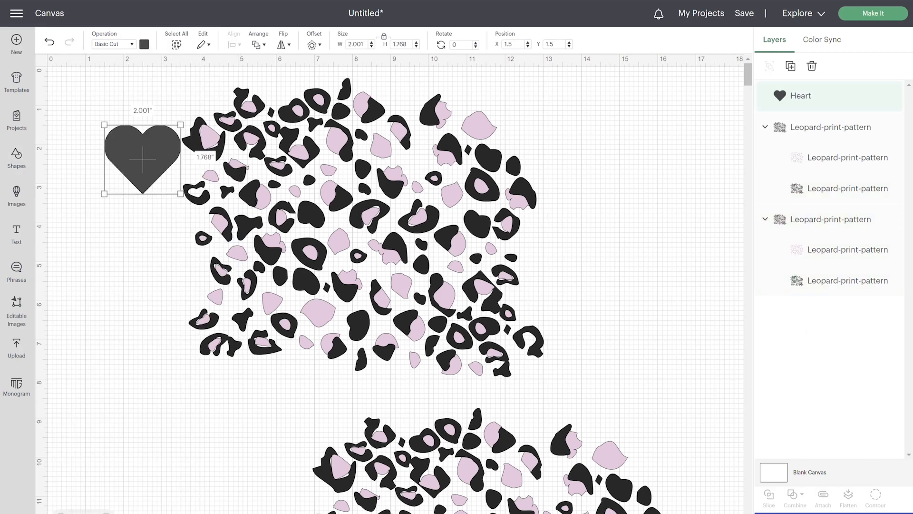
pyautogui.moveTo(180, 200); pyautogui.dragTo(366, 366)
pyautogui.moveTo(302, 262); pyautogui.dragTo(419, 229)
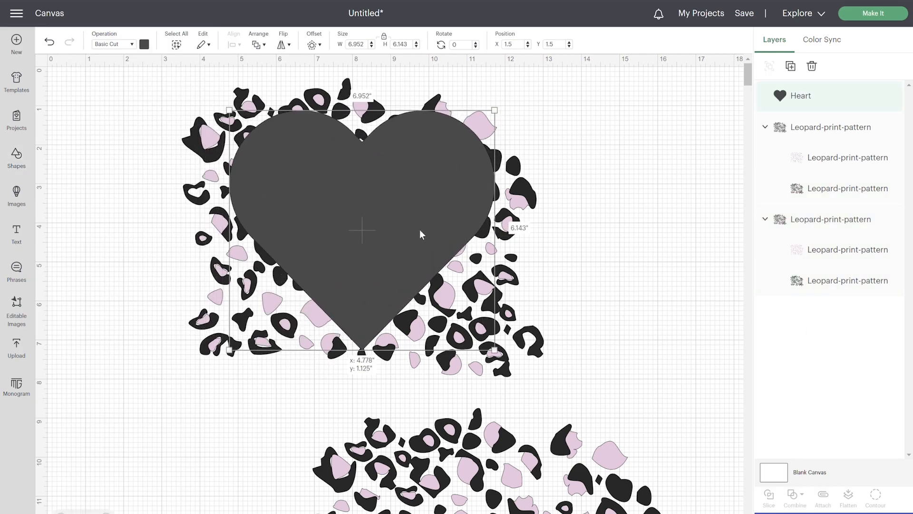
# Try to intersect the heart with the still-grouped upper leopard print, and undo the combination
pyautogui.click(133, 118)
pyautogui.moveTo(179, 127); pyautogui.dragTo(631, 380)
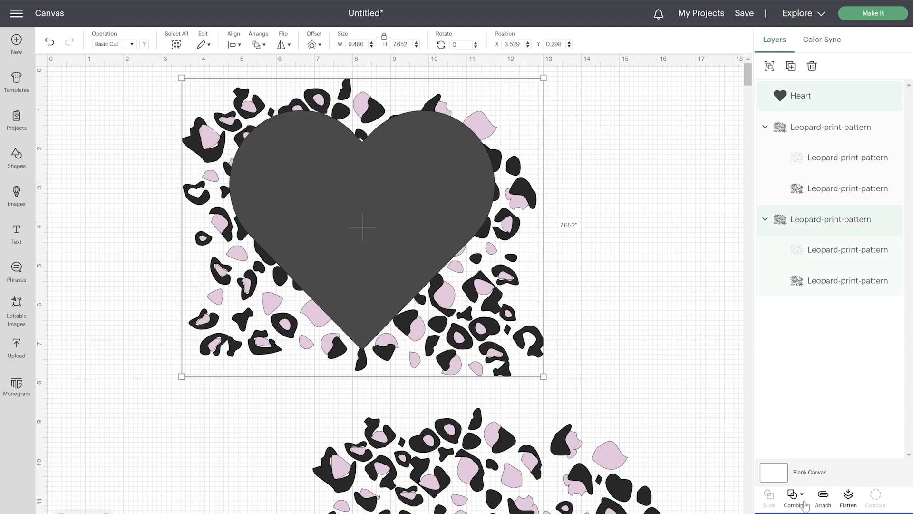
pyautogui.click(798, 495)
pyautogui.click(816, 465)
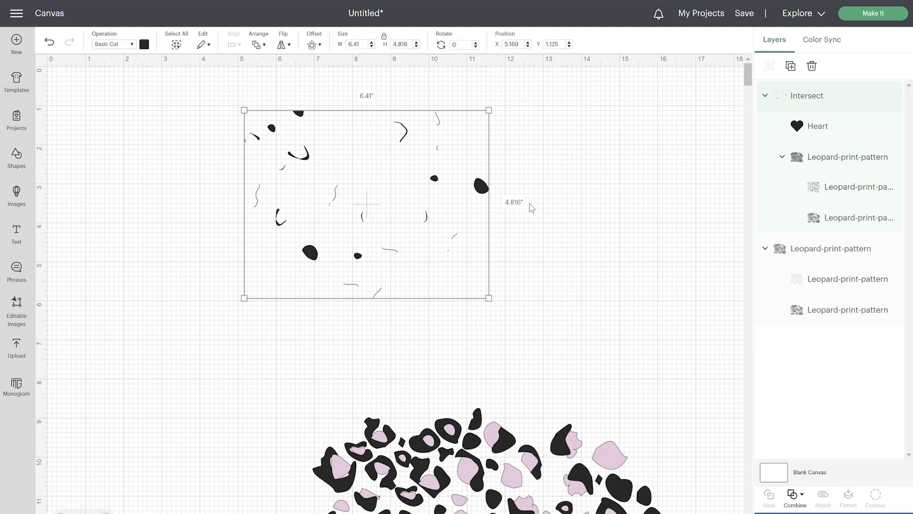
pyautogui.hotkey('ctrl', 'z')
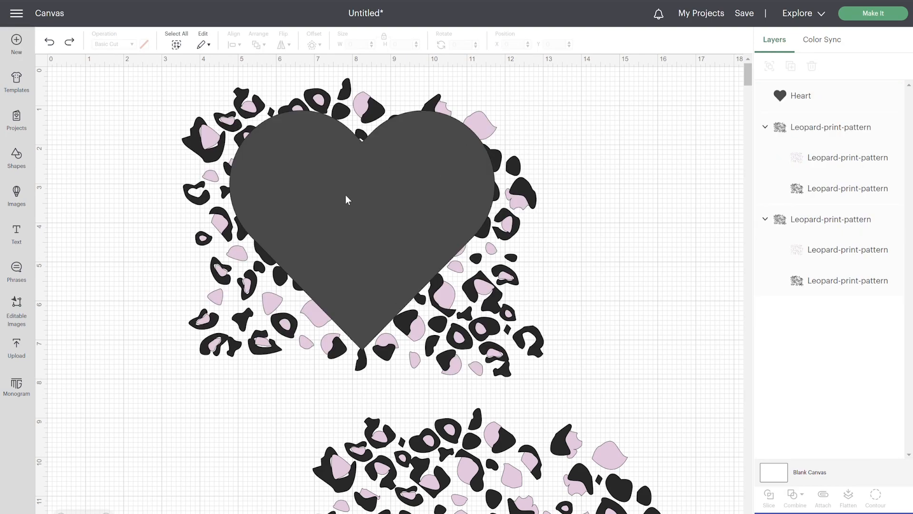
# Delete the upper leopard print and place the remaining print and the heart over each other with the heart centered
pyautogui.moveTo(154, 127); pyautogui.dragTo(537, 286)
pyautogui.press('Delete')
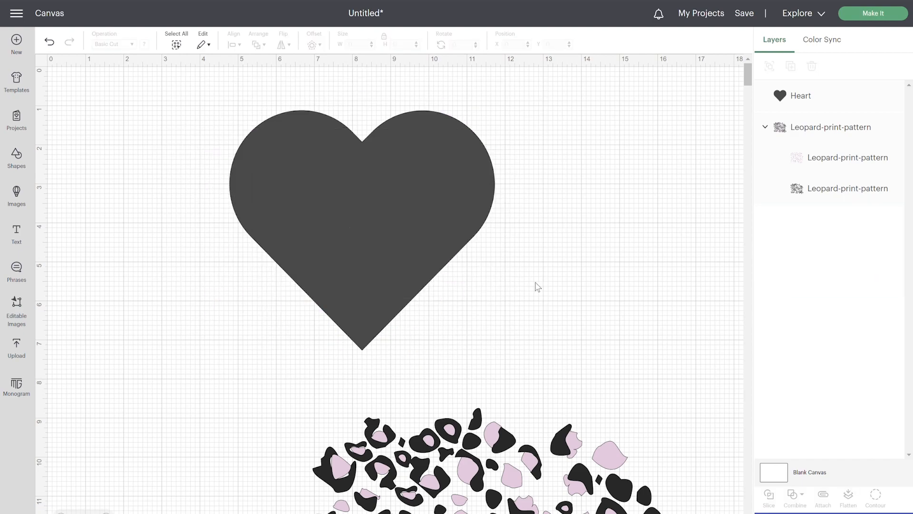
pyautogui.moveTo(614, 453); pyautogui.dragTo(446, 204)
pyautogui.moveTo(395, 262); pyautogui.dragTo(411, 273)
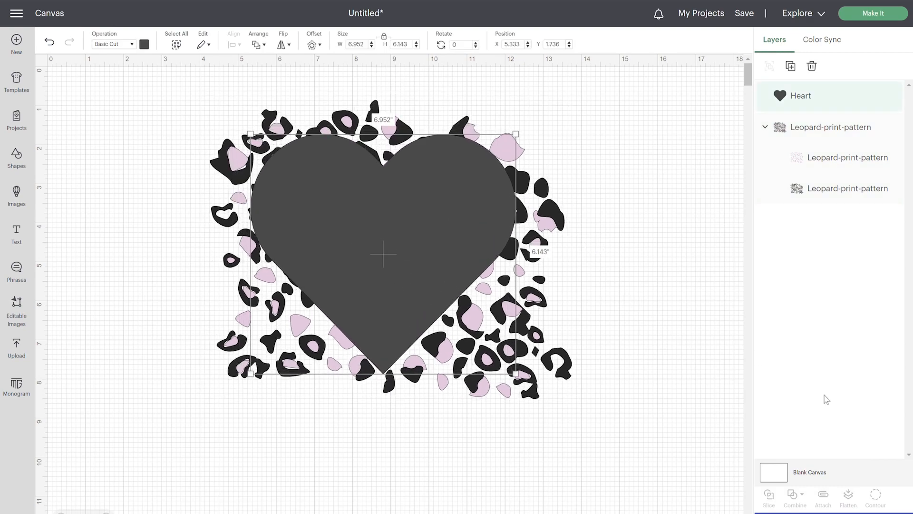
# Duplicate the heart, align both hearts with Center, and move them together over the middle of the leopard print
pyautogui.click(791, 66)
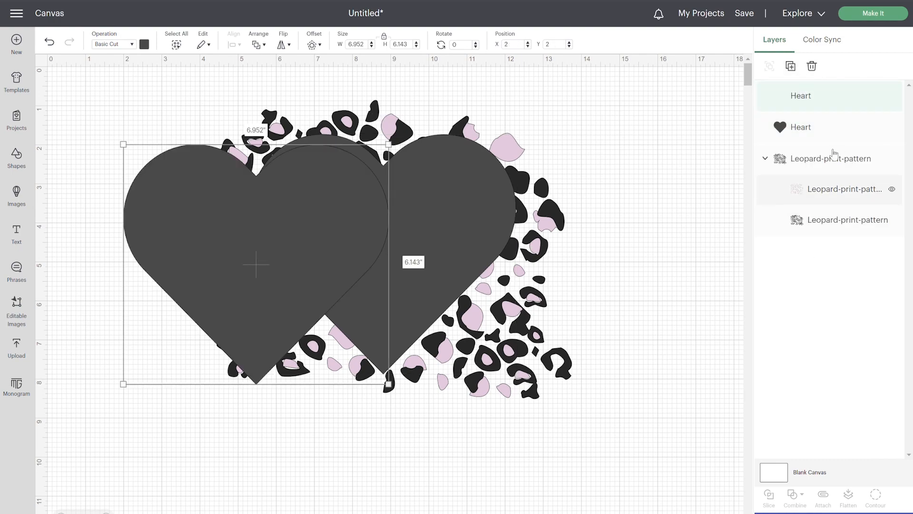
pyautogui.moveTo(337, 213); pyautogui.dragTo(338, 212)
pyautogui.keyDown('shift'); pyautogui.click(440, 201); pyautogui.keyUp('shift')
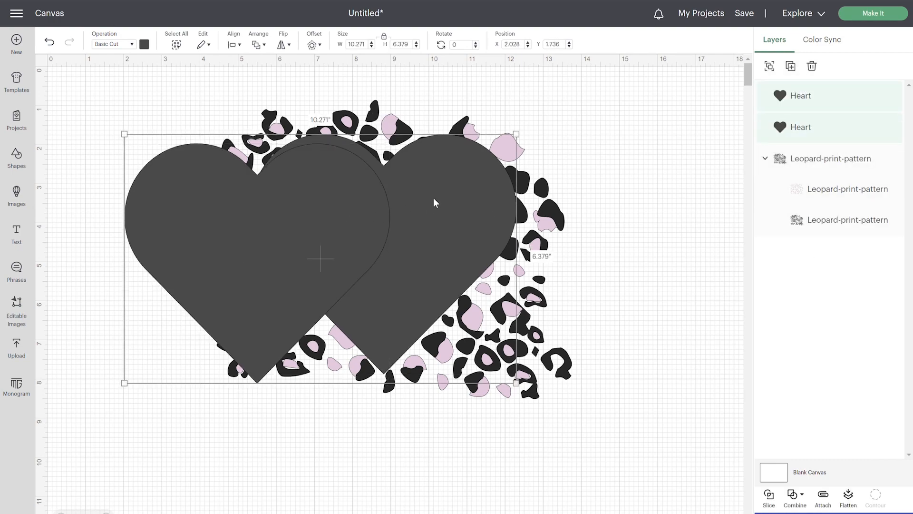
pyautogui.click(236, 46)
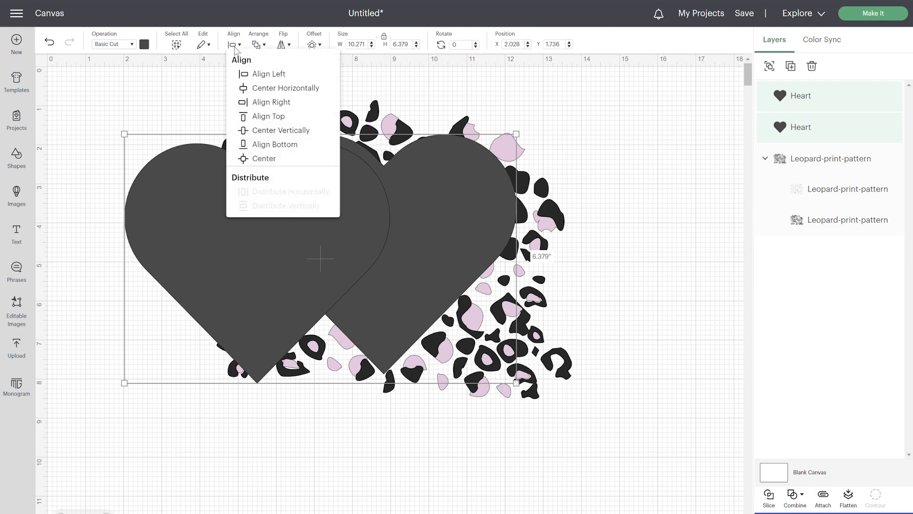
pyautogui.click(274, 161)
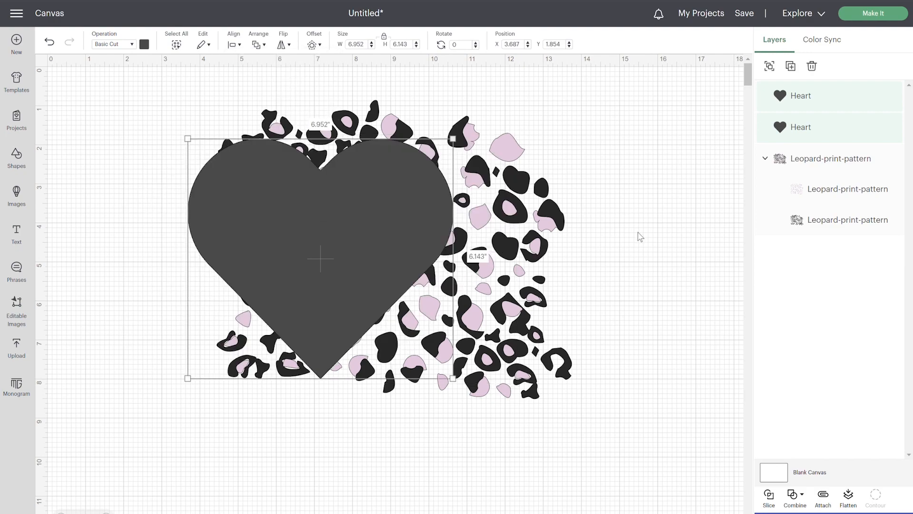
pyautogui.moveTo(390, 215); pyautogui.dragTo(458, 213)
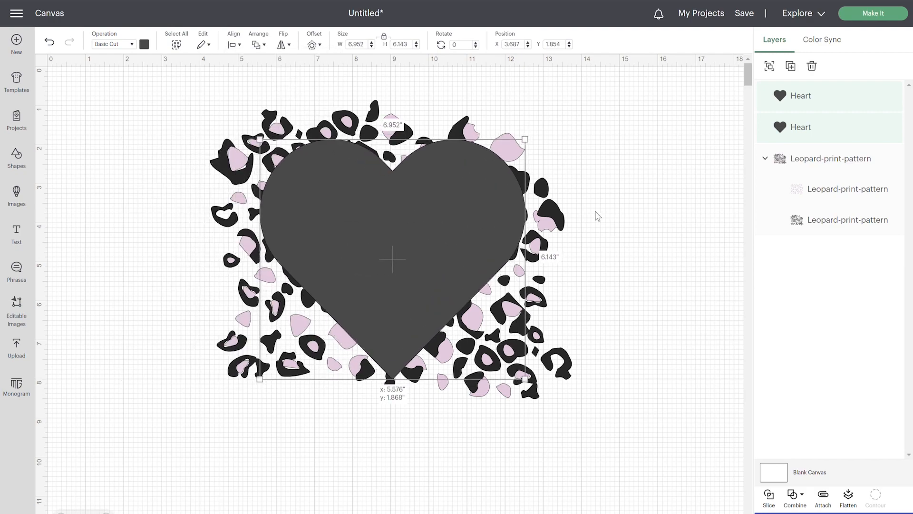
pyautogui.click(695, 198)
# Ungroup the leopard print and reorder the layers as heart, light purple spots, heart, black spots
pyautogui.click(810, 158)
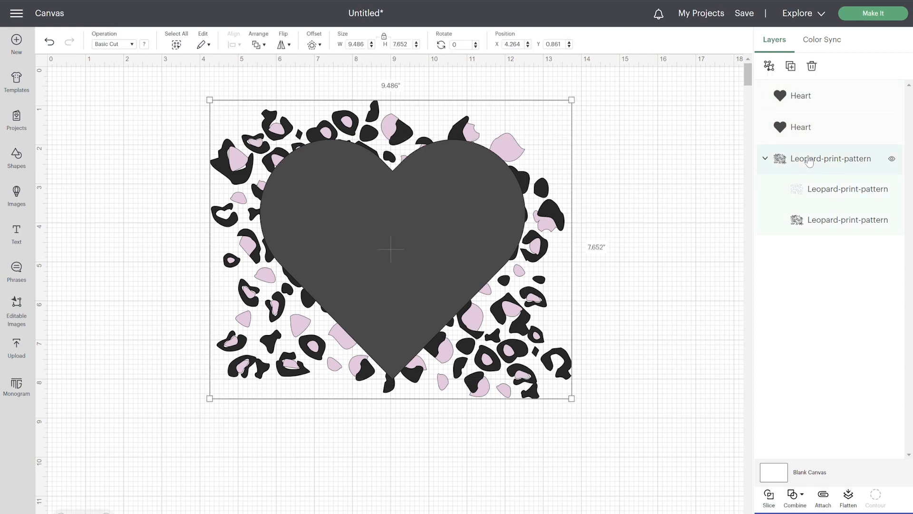
pyautogui.click(777, 72)
pyautogui.moveTo(890, 157); pyautogui.dragTo(823, 113)
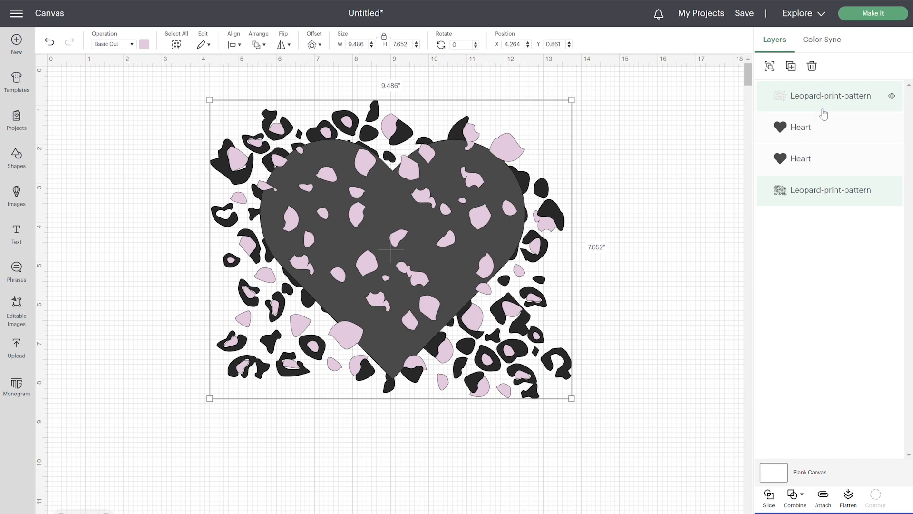
pyautogui.click(823, 134)
pyautogui.moveTo(824, 134); pyautogui.dragTo(811, 99)
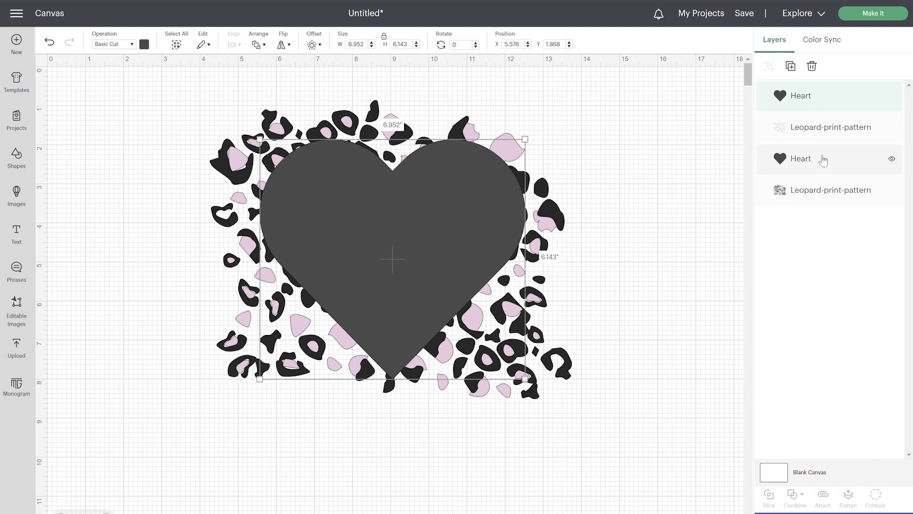
# Combine the top heart and the light purple leopard layer with Intersect
pyautogui.click(820, 132)
pyautogui.click(803, 499)
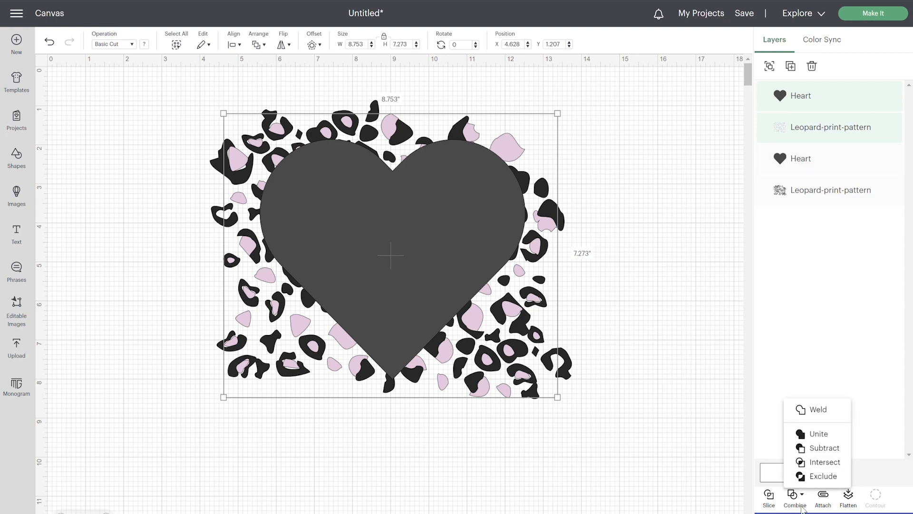
pyautogui.click(811, 462)
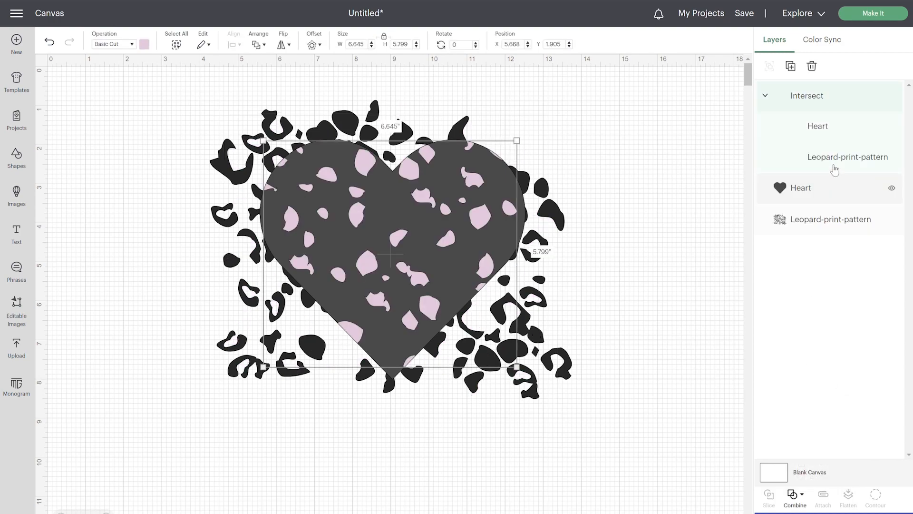
# Combine the second heart and the black leopard layer with Intersect, and clear the selection
pyautogui.click(818, 198)
pyautogui.keyDown('shift'); pyautogui.click(819, 224); pyautogui.keyUp('shift')
pyautogui.click(801, 500)
pyautogui.click(808, 462)
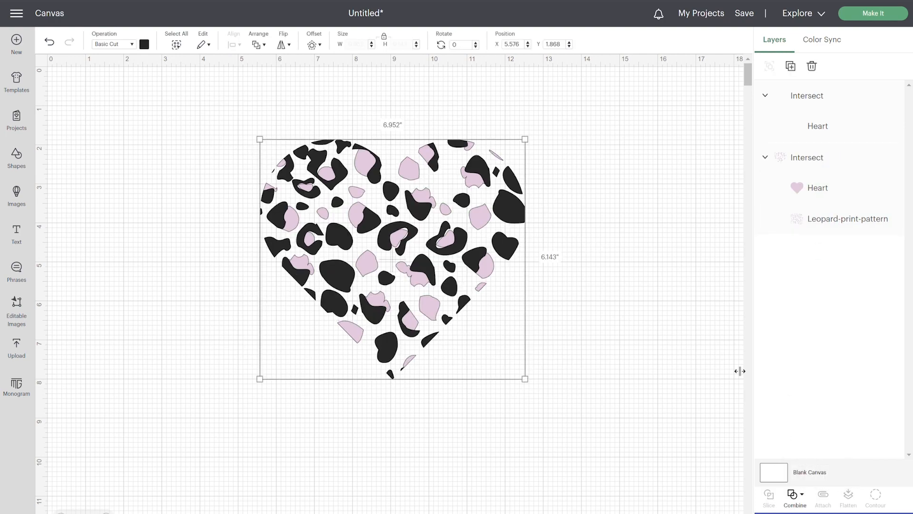
pyautogui.click(711, 327)
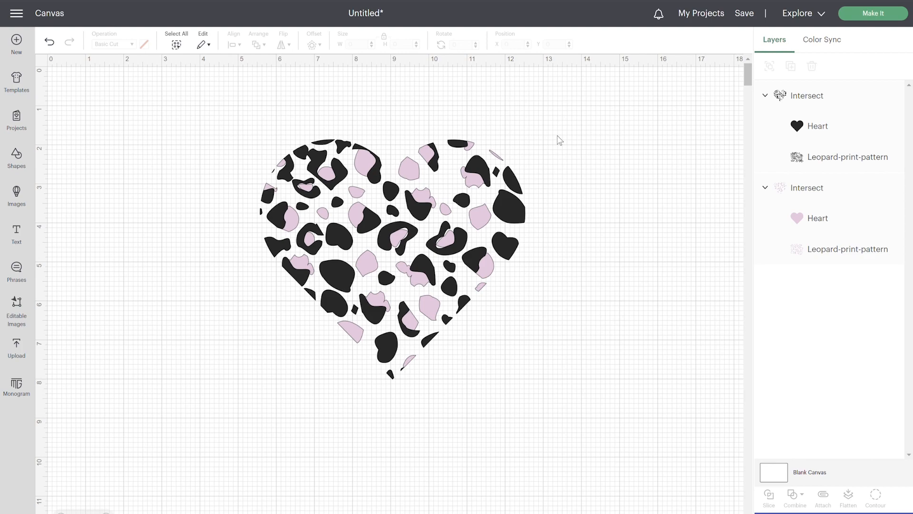
# Try Undo Intersect on the black heart pattern, shift the released pieces aside, and undo both changes
pyautogui.click(404, 240)
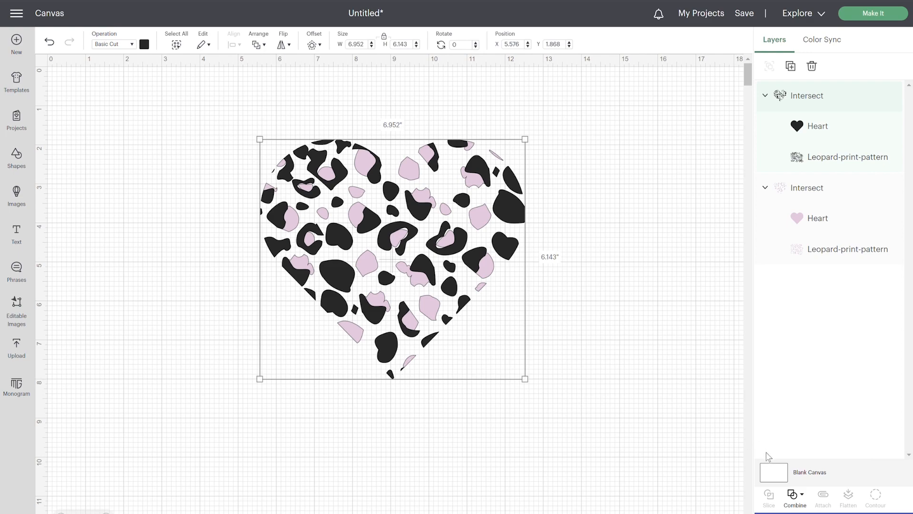
pyautogui.click(798, 506)
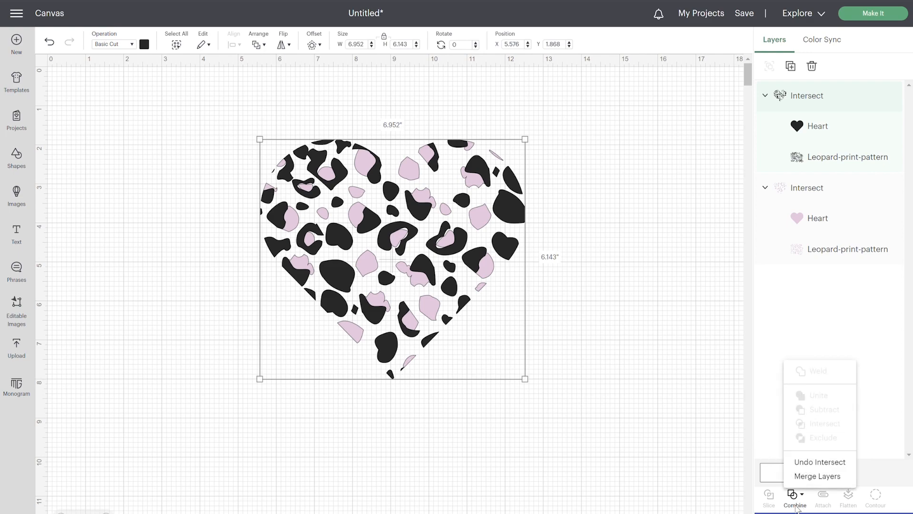
pyautogui.click(820, 462)
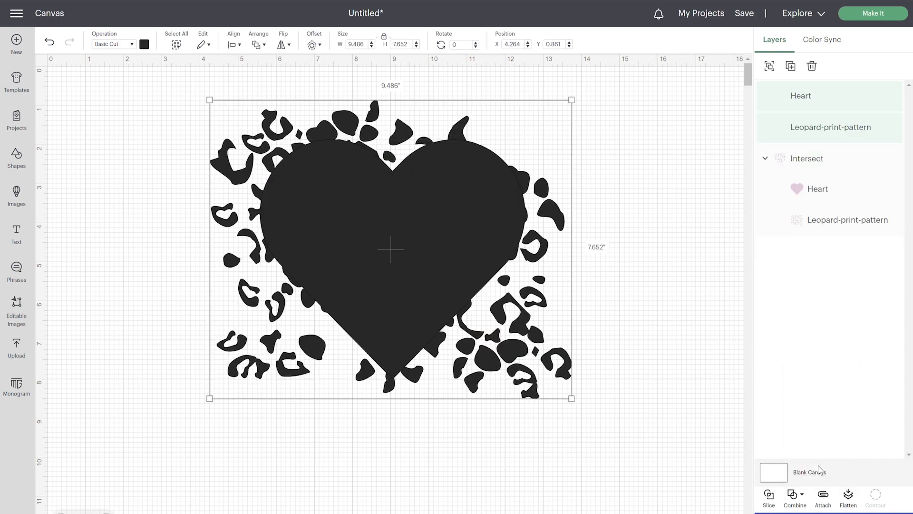
pyautogui.moveTo(473, 236); pyautogui.dragTo(377, 265)
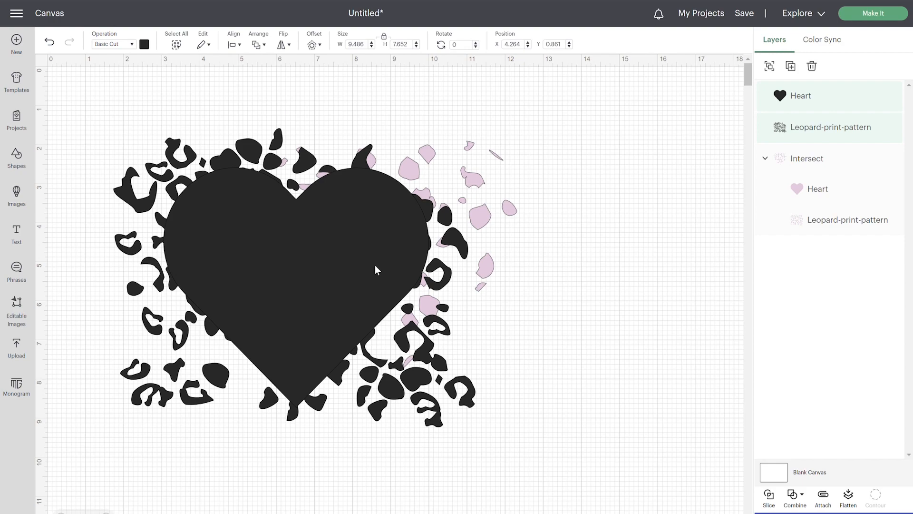
pyautogui.click(50, 42)
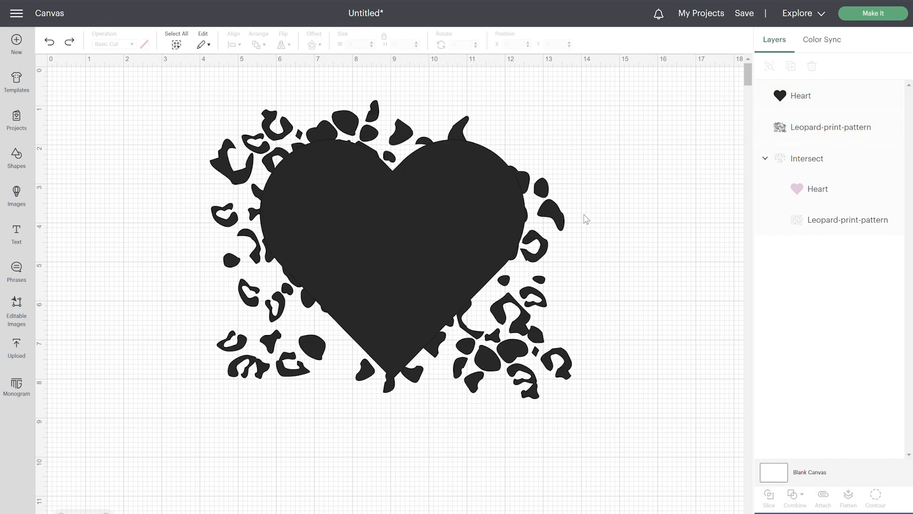
pyautogui.click(56, 46)
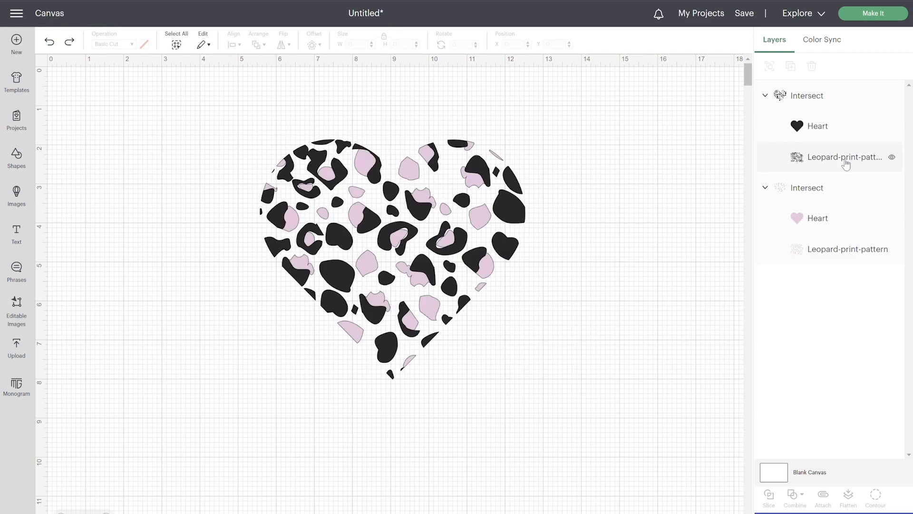
# Hide the black Intersect group and show it again
pyautogui.click(891, 96)
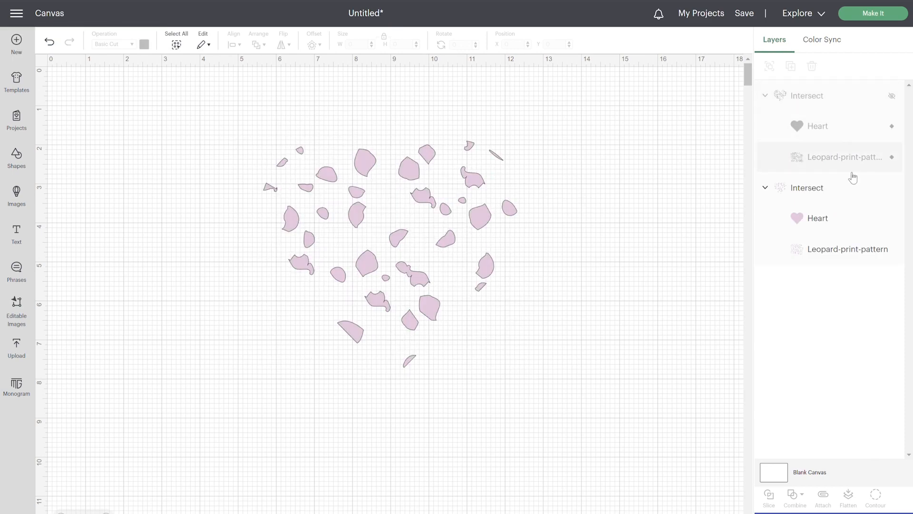
pyautogui.click(891, 96)
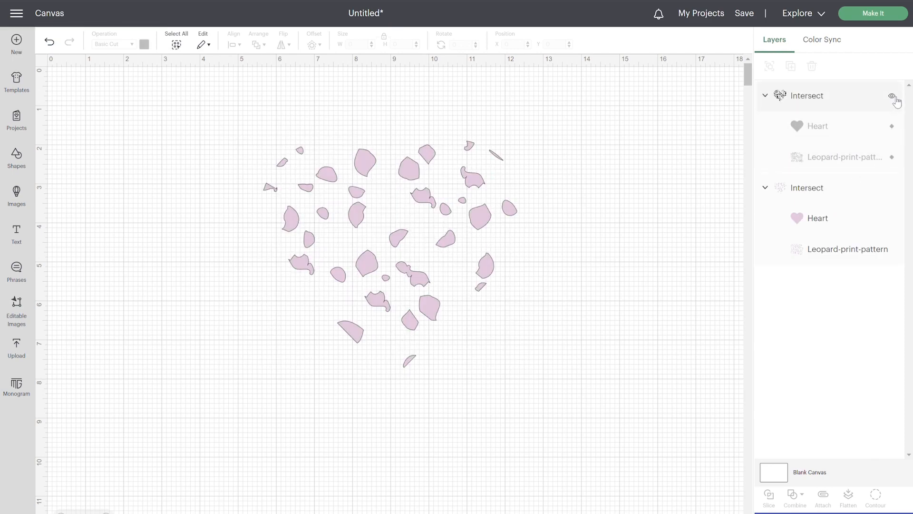
# Shrink both leopard print layers inside the Intersect groups together, bringing the light purple one to about 6.783 in wide
pyautogui.click(832, 258)
pyautogui.keyDown('shift'); pyautogui.click(831, 163); pyautogui.keyUp('shift')
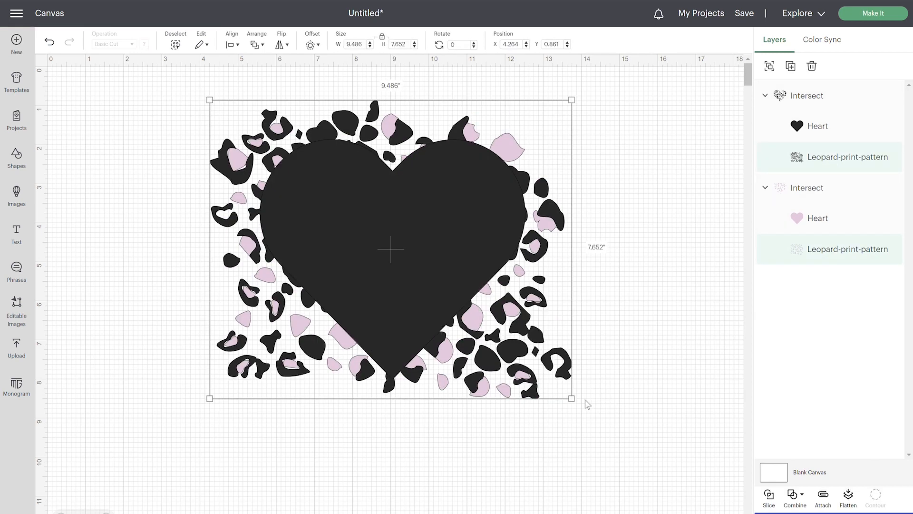
pyautogui.moveTo(583, 404); pyautogui.dragTo(484, 338)
pyautogui.moveTo(241, 146); pyautogui.dragTo(295, 192)
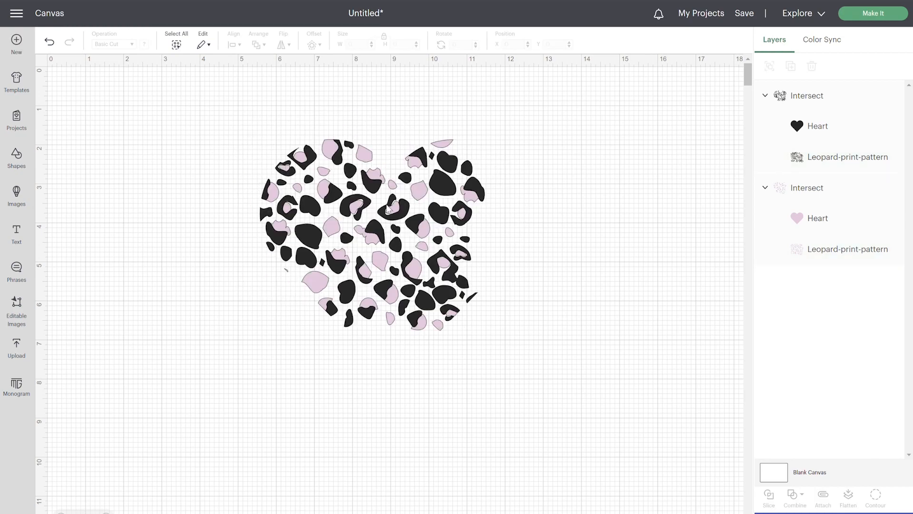
# Move both nested leopard print layers together to fill the heart better, and select both Intersect groups
pyautogui.click(866, 257)
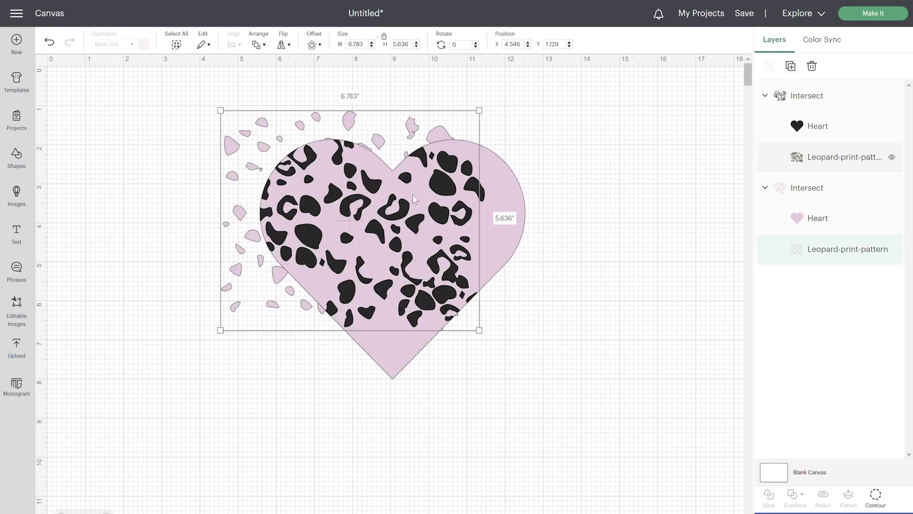
pyautogui.keyDown('shift'); pyautogui.click(842, 161); pyautogui.keyUp('shift')
pyautogui.moveTo(400, 163); pyautogui.dragTo(435, 181)
pyautogui.click(618, 269)
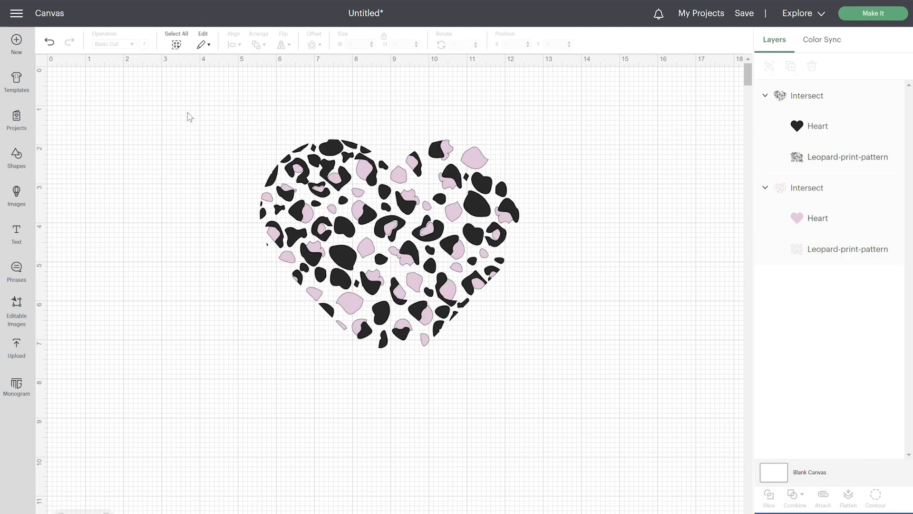
pyautogui.moveTo(190, 118); pyautogui.dragTo(585, 386)
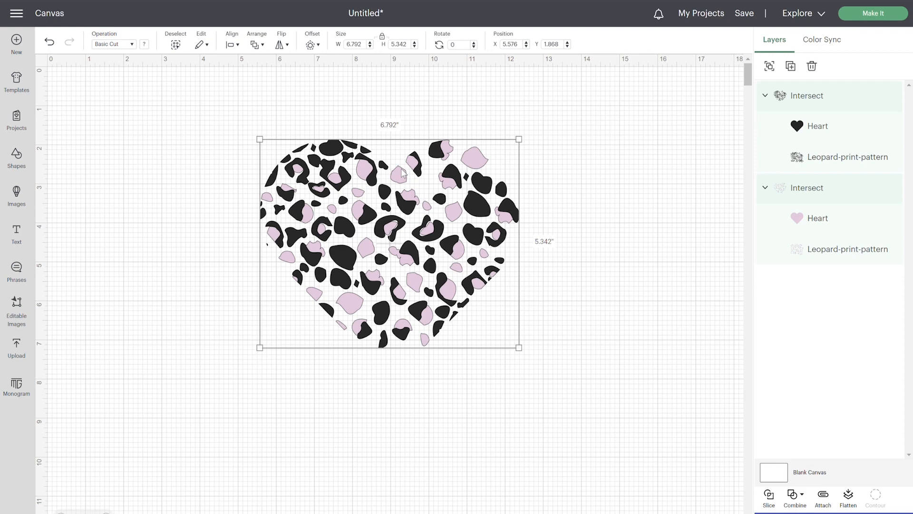
# Delete the leopard print hearts, search the uploaded images for BEST, and add the red BESTIE split-heart design to the canvas
pyautogui.press('Delete')
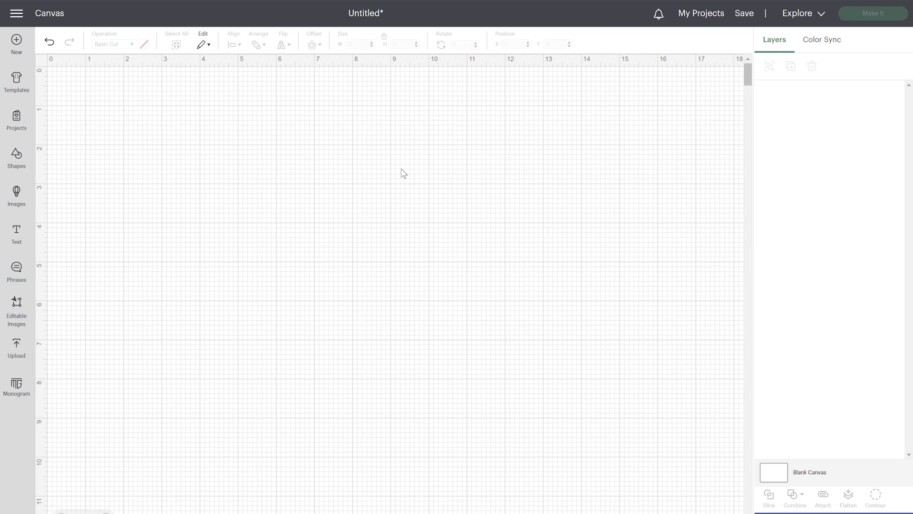
pyautogui.click(13, 355)
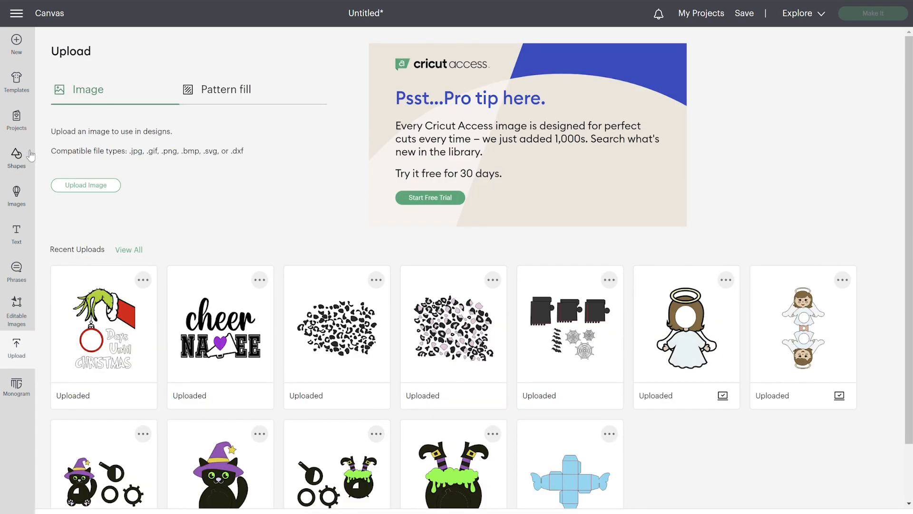
pyautogui.click(130, 250)
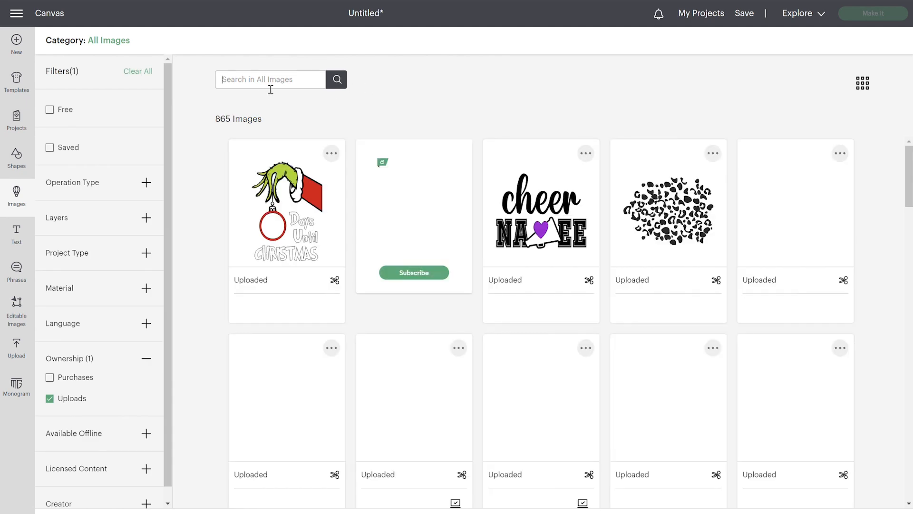
pyautogui.click(267, 80)
pyautogui.write('BEST')
pyautogui.press('Return')
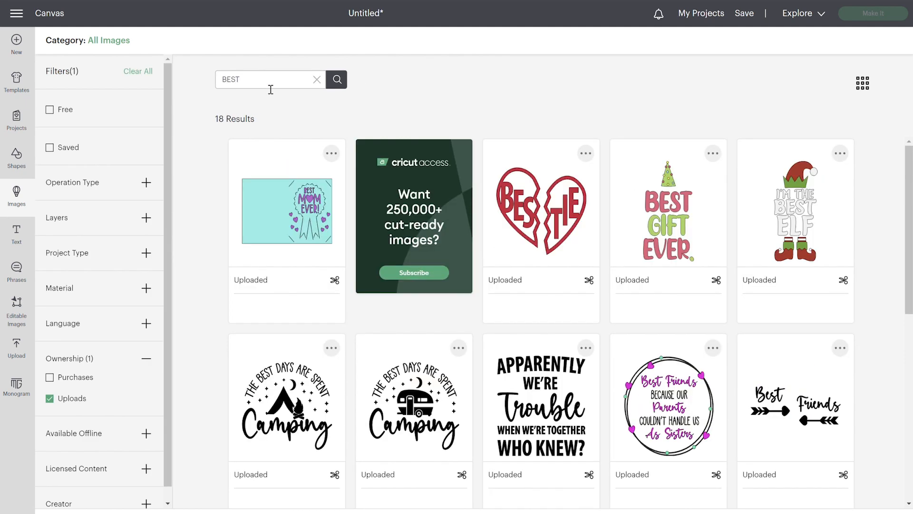
pyautogui.click(552, 247)
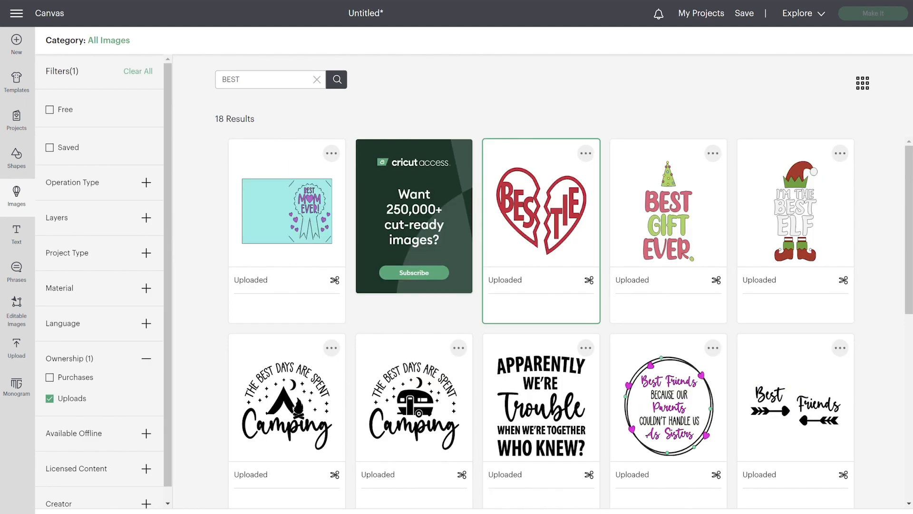
pyautogui.click(868, 512)
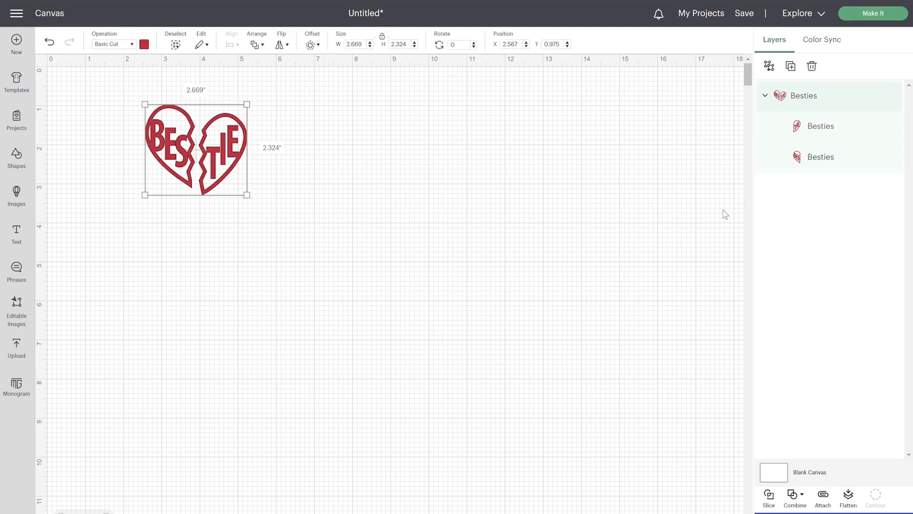
# Delete the TIE half of the split-heart design, keeping only the BES half
pyautogui.click(834, 158)
pyautogui.click(830, 130)
pyautogui.press('Delete')
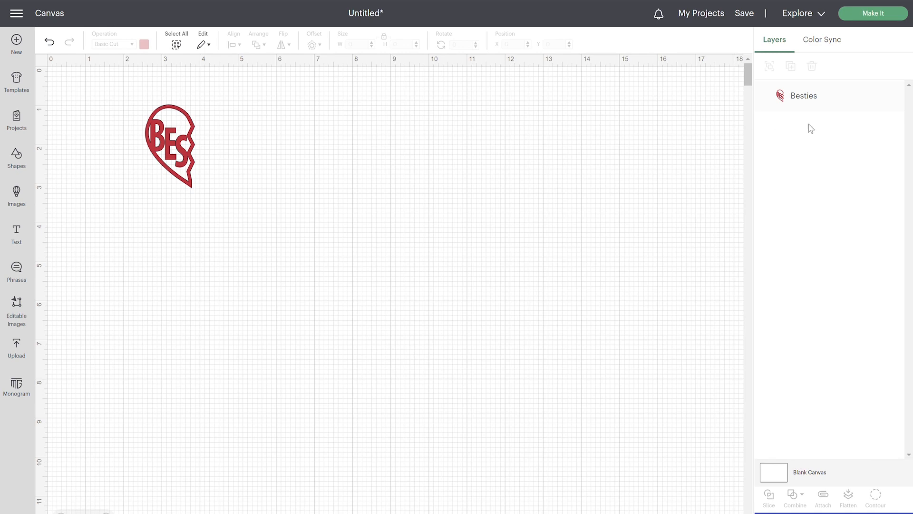
# Hide all the inner letter contours of the BES half to make it a solid half heart
pyautogui.click(813, 99)
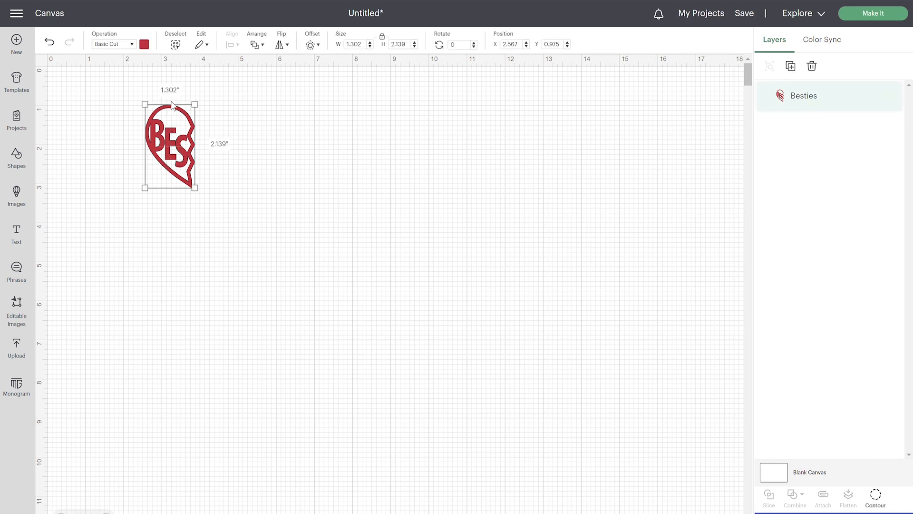
pyautogui.click(877, 497)
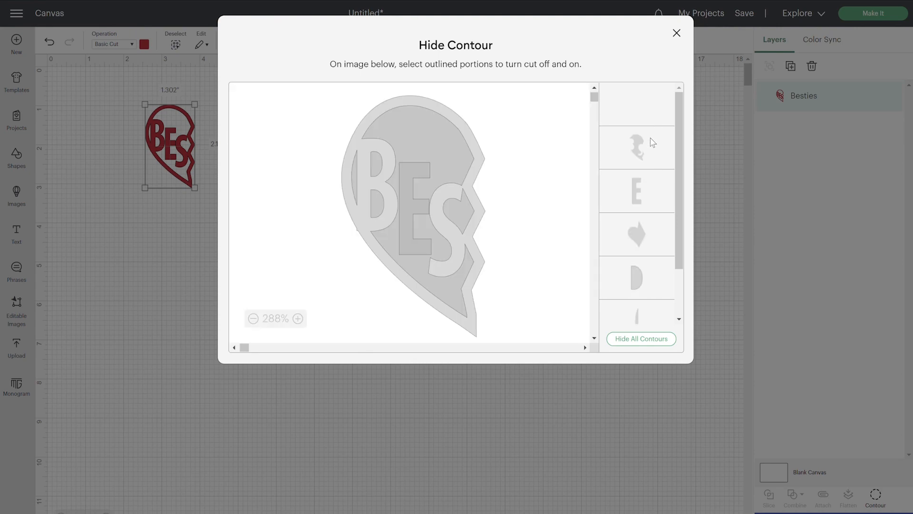
pyautogui.click(652, 143)
pyautogui.click(651, 191)
pyautogui.click(648, 238)
pyautogui.click(651, 278)
pyautogui.scroll(-1, 658, 309)
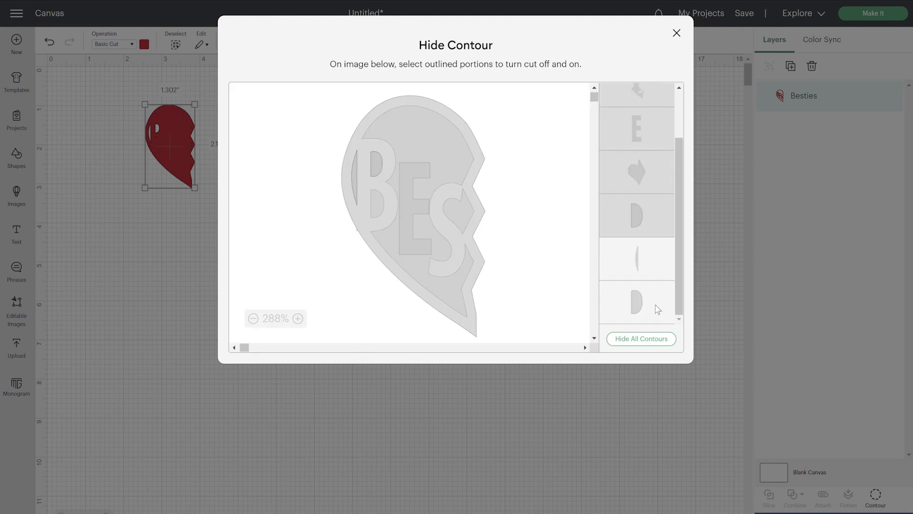
pyautogui.click(650, 312)
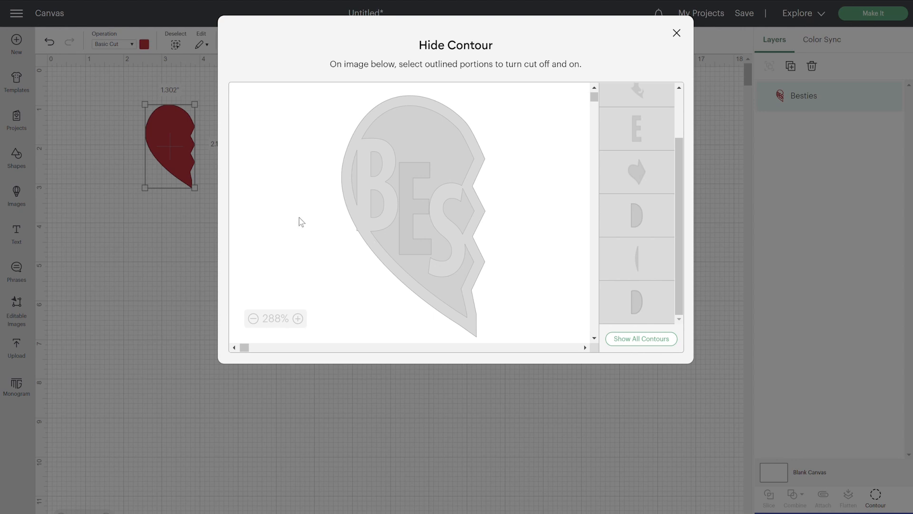
pyautogui.click(676, 32)
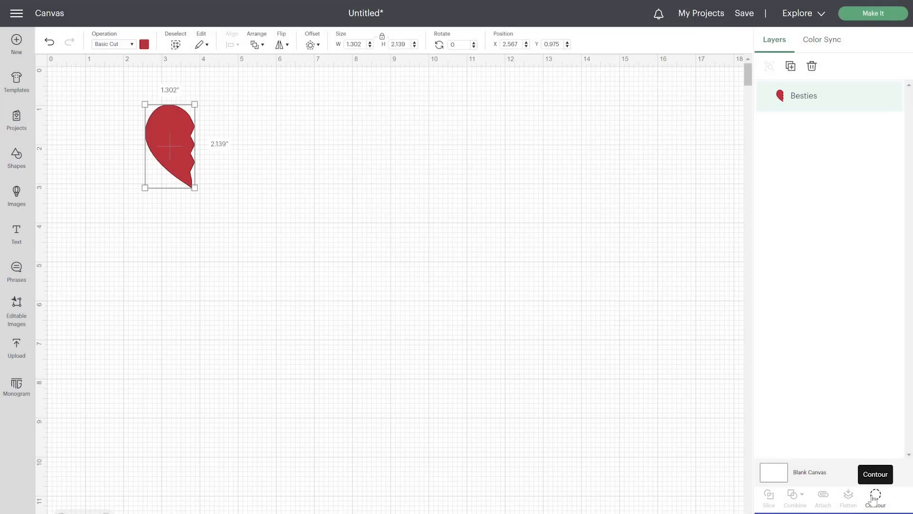
pyautogui.click(875, 497)
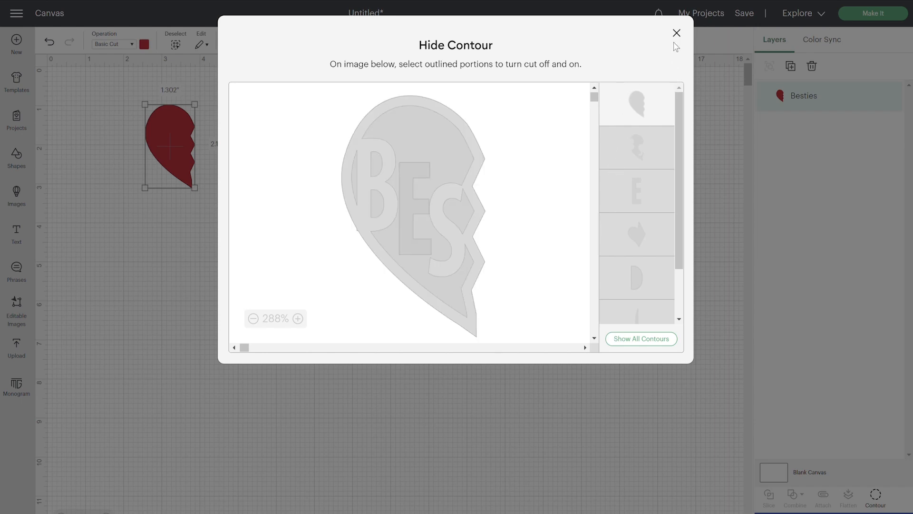
pyautogui.click(677, 33)
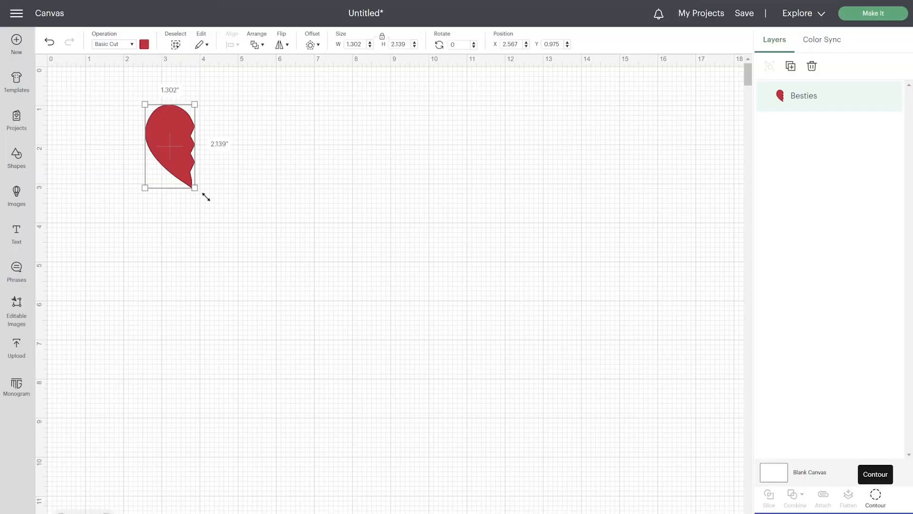
# Enlarge the solid half heart to about 8.02 in tall and place the text Best over its jagged edge
pyautogui.moveTo(205, 196); pyautogui.dragTo(343, 366)
pyautogui.click(88, 177)
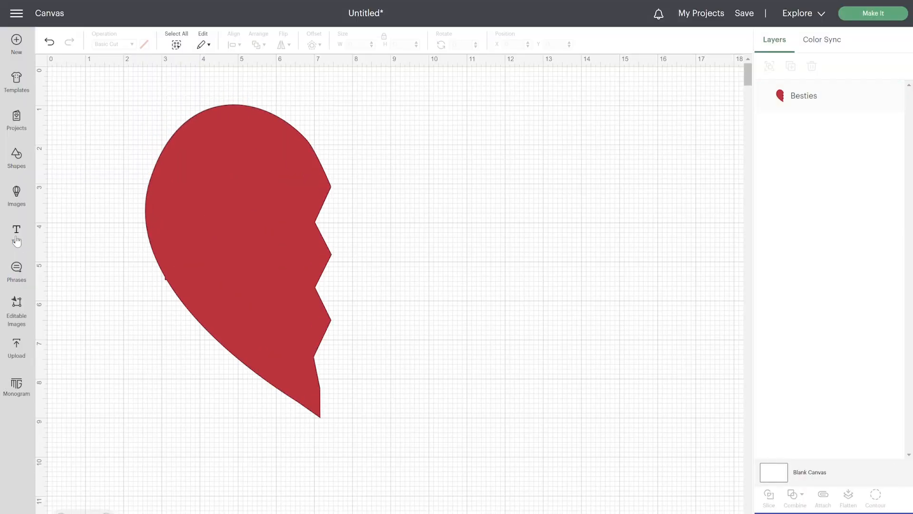
pyautogui.click(16, 240)
pyautogui.write('Best')
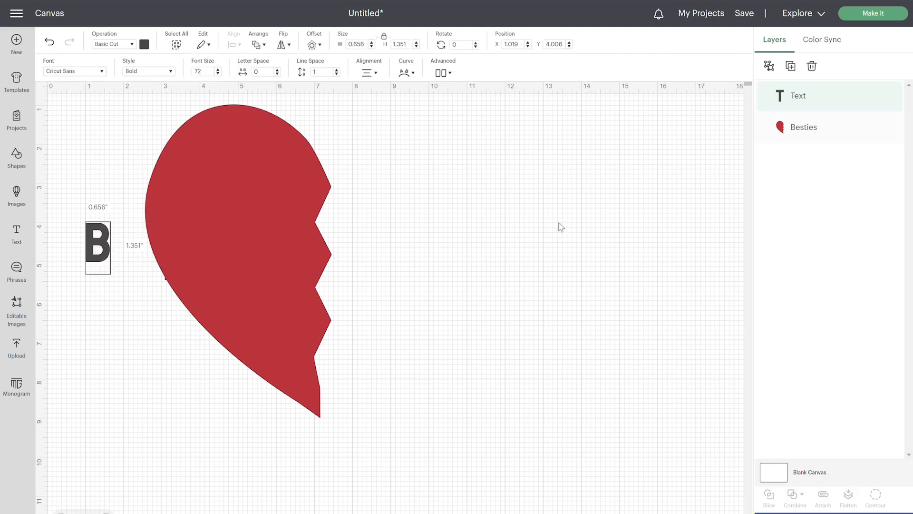
pyautogui.click(78, 233)
pyautogui.moveTo(130, 245); pyautogui.dragTo(329, 191)
# Change the font of the word Best to the system font Chickens Lovers
pyautogui.click(84, 72)
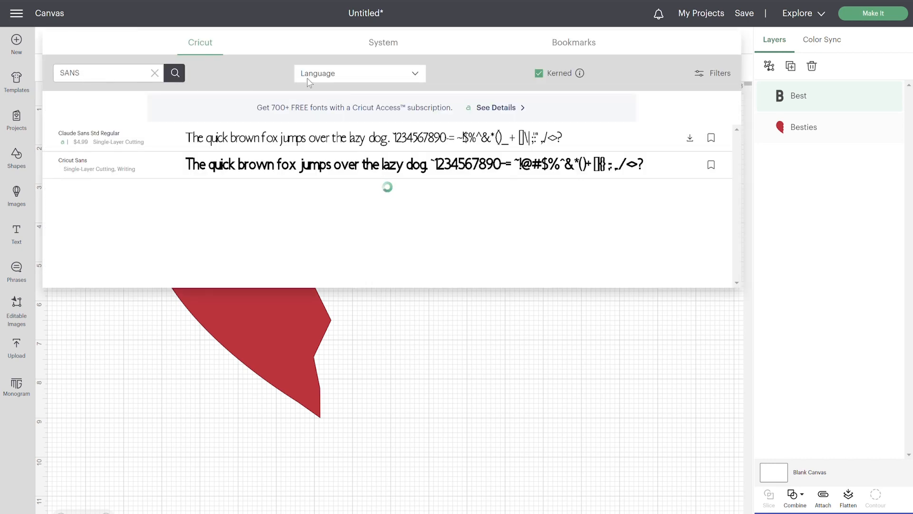
pyautogui.click(393, 46)
pyautogui.doubleClick(140, 82)
pyautogui.write('chick')
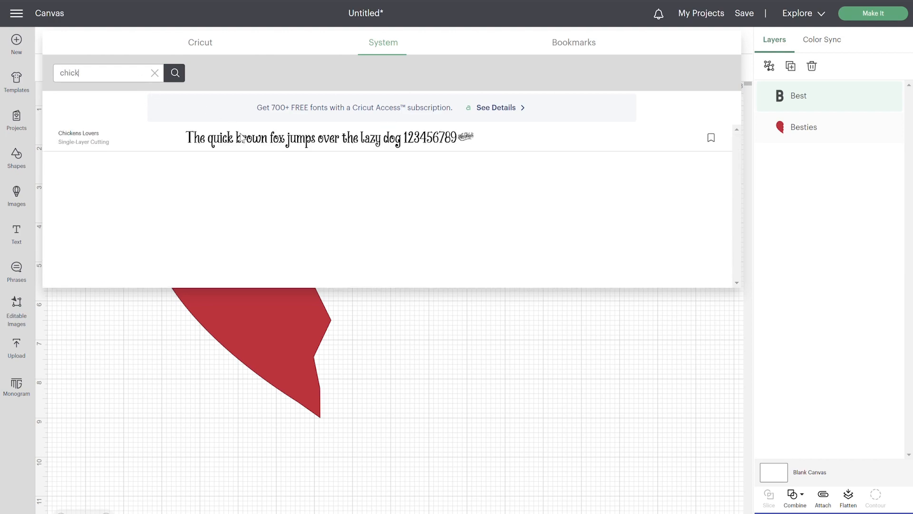
pyautogui.click(241, 138)
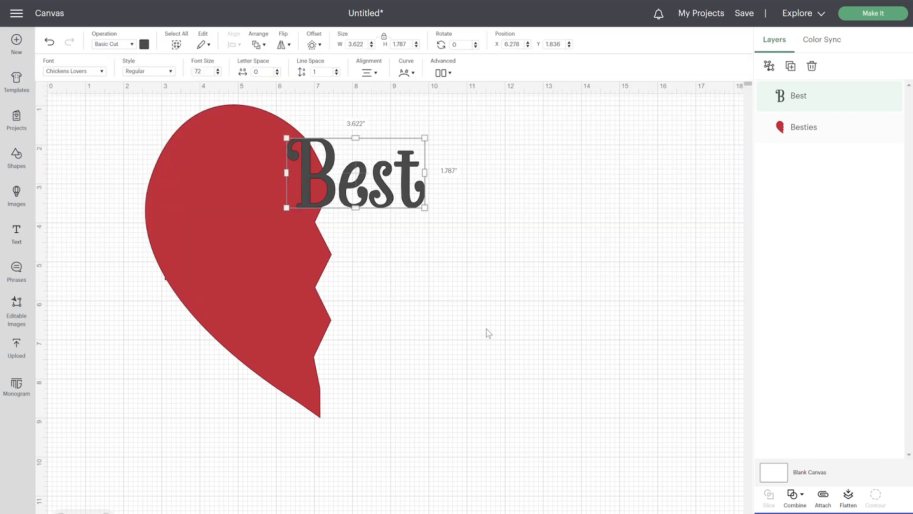
# Add a second text reading Friends and move it below Best, extending past the half heart's jagged edge
pyautogui.write('t')
pyautogui.write('Friends')
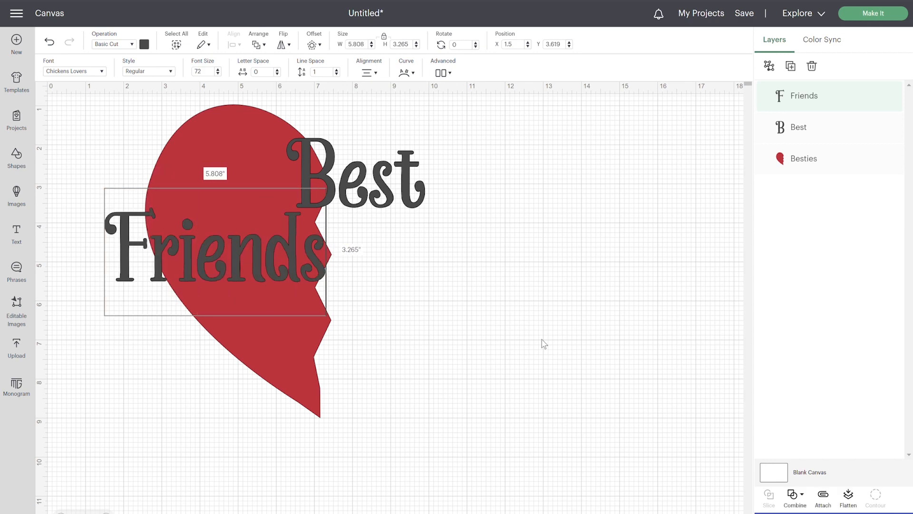
pyautogui.click(281, 266)
pyautogui.moveTo(312, 266); pyautogui.dragTo(445, 298)
# Move Best onto the half heart and enlarge both words together to about 8.73 in wide
pyautogui.moveTo(392, 183); pyautogui.dragTo(294, 193)
pyautogui.keyDown('shift'); pyautogui.click(388, 280); pyautogui.keyUp('shift')
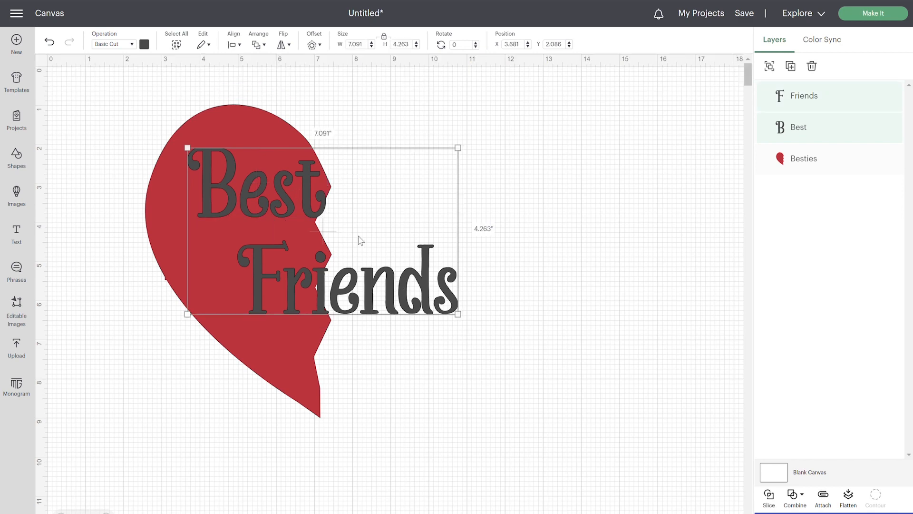
pyautogui.moveTo(506, 350); pyautogui.dragTo(526, 358)
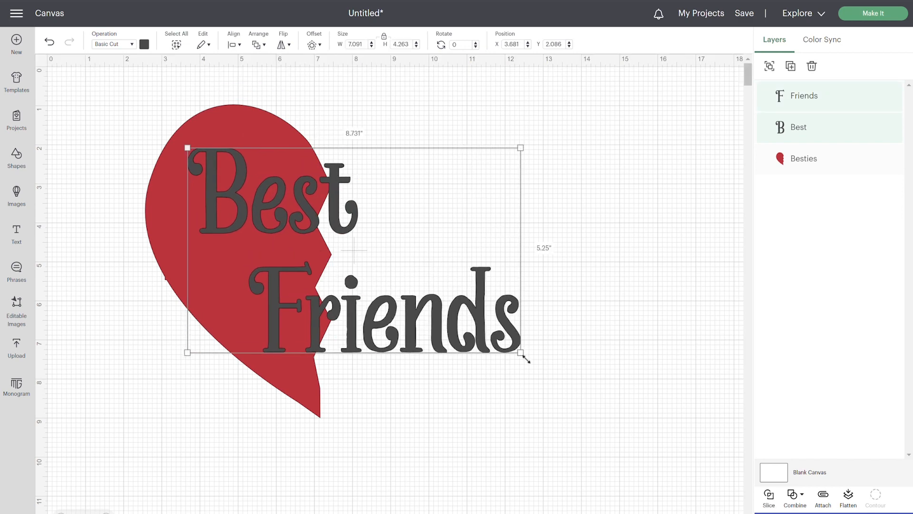
# Enlarge Best to about 6.07 in wide and position Friends closely beneath it across the half heart's jagged edge
pyautogui.click(432, 230)
pyautogui.click(333, 195)
pyautogui.moveTo(369, 157); pyautogui.dragTo(430, 126)
pyautogui.moveTo(398, 182); pyautogui.dragTo(401, 189)
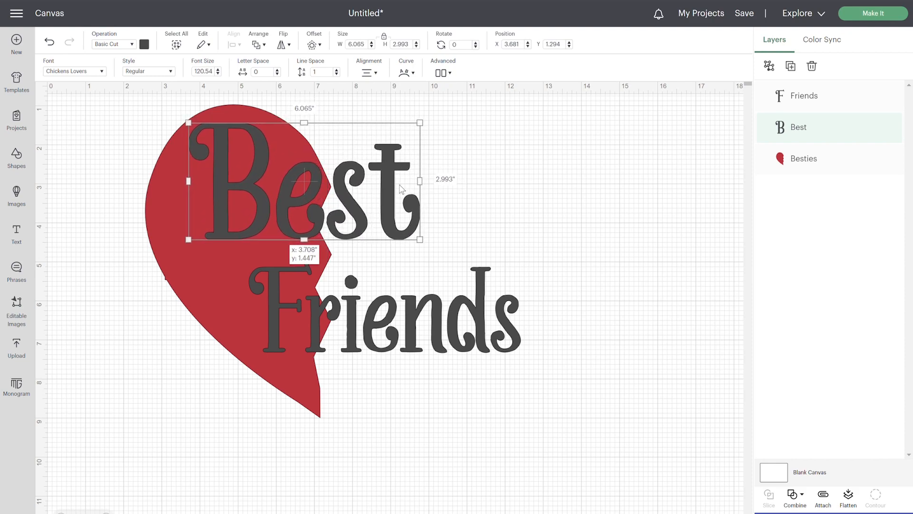
pyautogui.moveTo(472, 354); pyautogui.dragTo(438, 332)
pyautogui.click(573, 388)
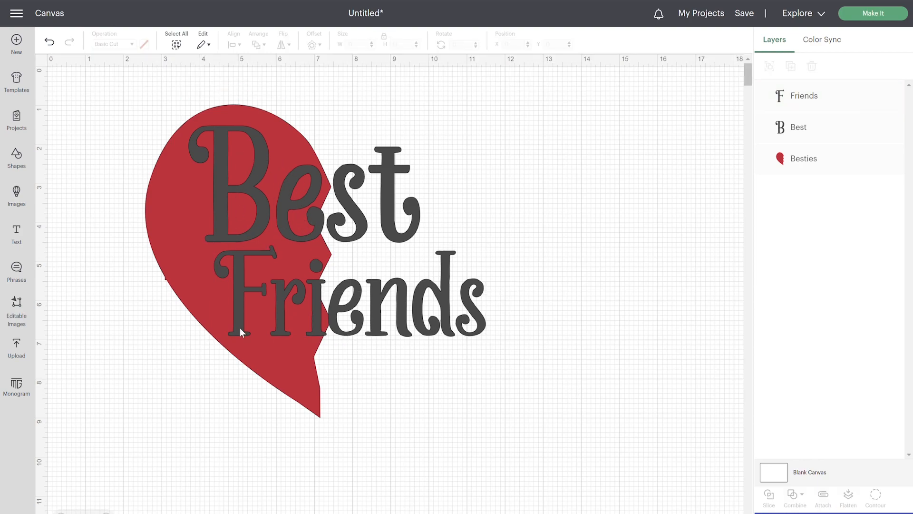
# Combine both words and the half heart with Exclude
pyautogui.moveTo(119, 109); pyautogui.dragTo(596, 386)
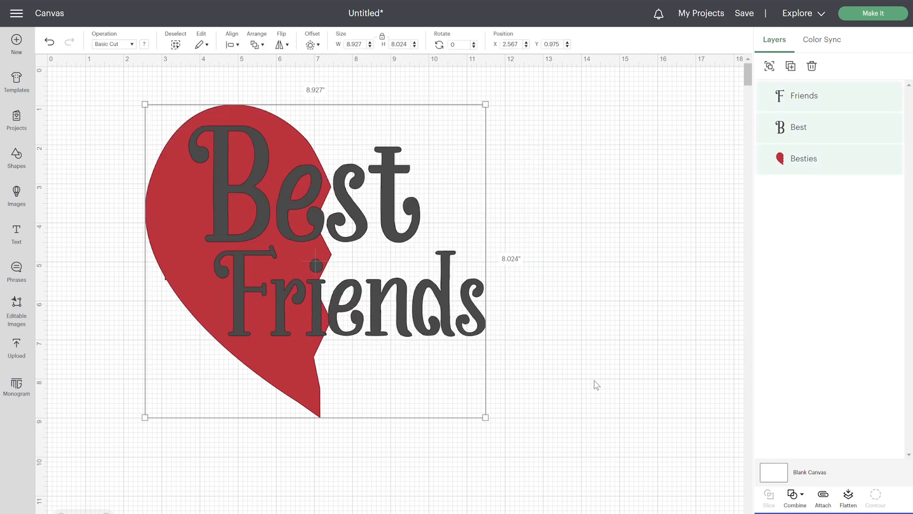
pyautogui.click(794, 497)
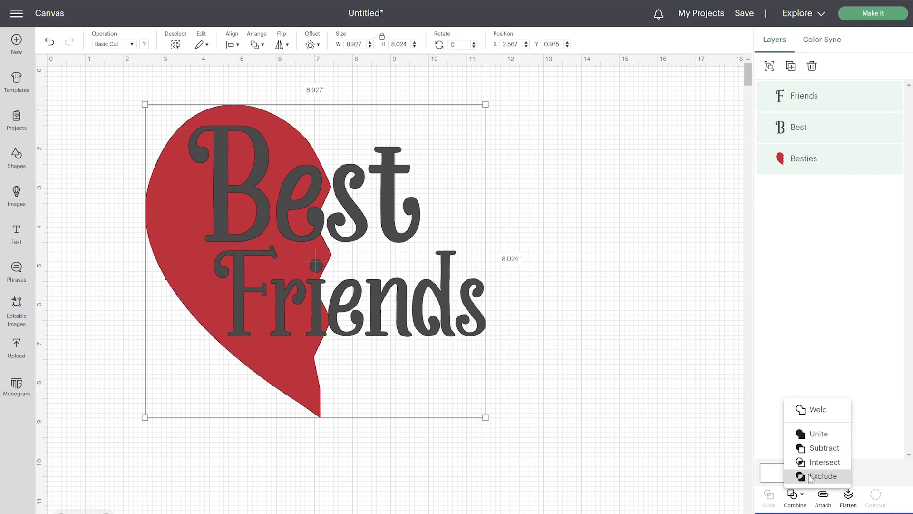
pyautogui.click(811, 476)
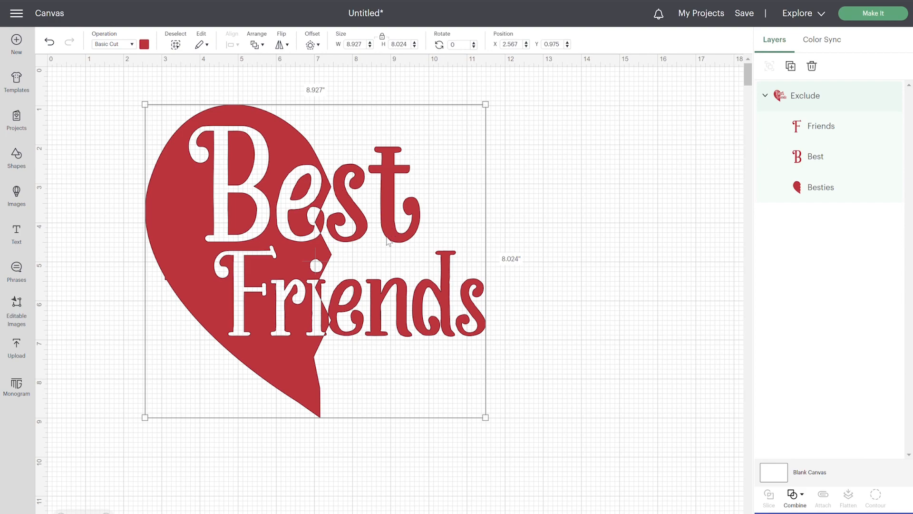
pyautogui.click(562, 307)
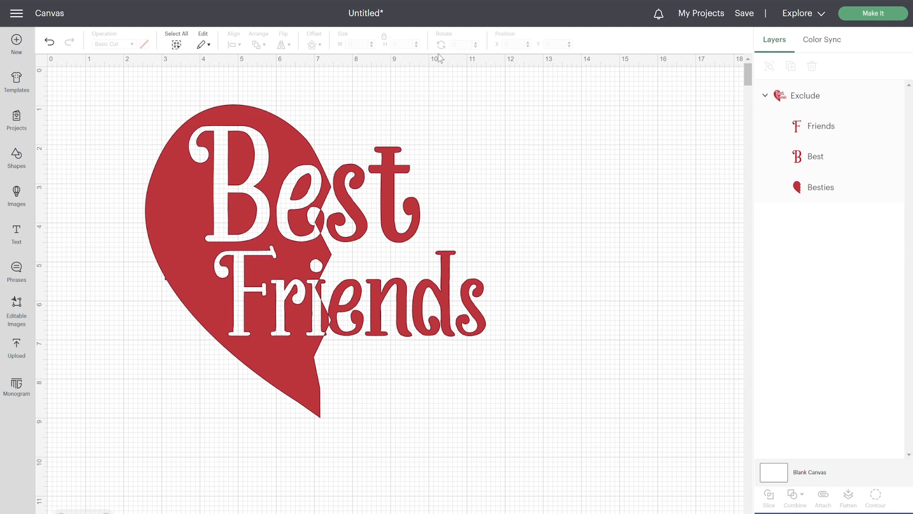
# Delete the Best Friends heart design and add a first name as new text near the middle of the canvas
pyautogui.moveTo(147, 91); pyautogui.dragTo(514, 415)
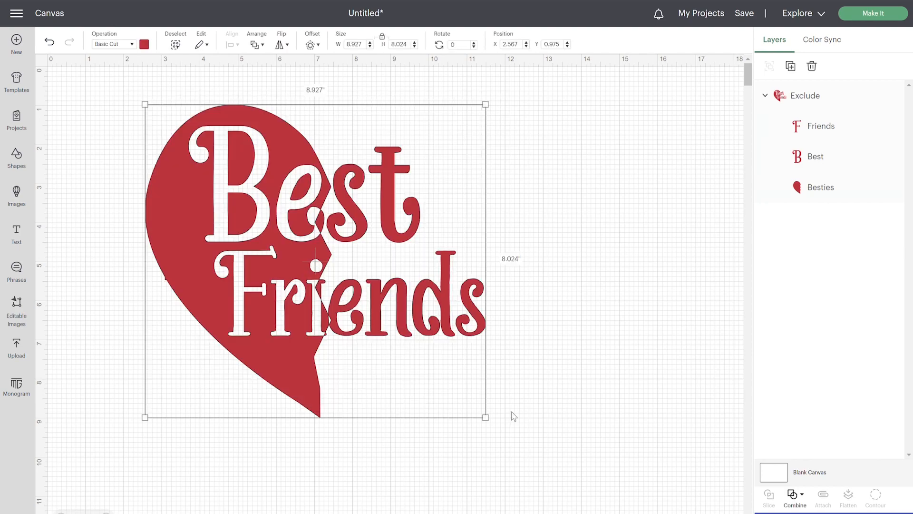
pyautogui.press('Delete')
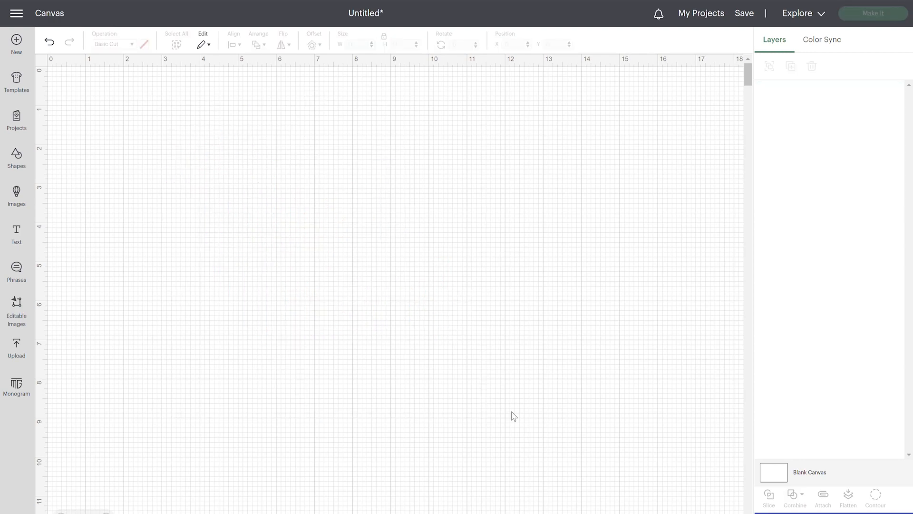
pyautogui.click(16, 233)
pyautogui.write('Olivia')
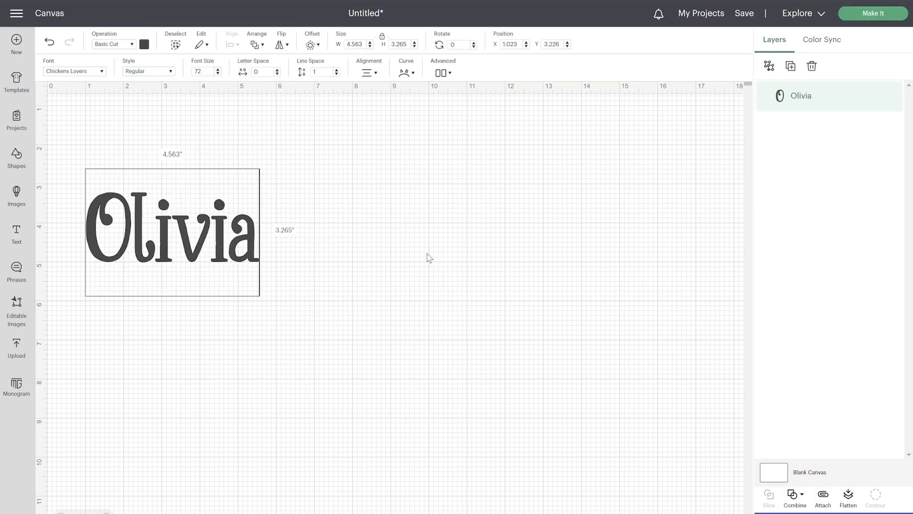
pyautogui.click(271, 251)
pyautogui.moveTo(250, 245); pyautogui.dragTo(411, 244)
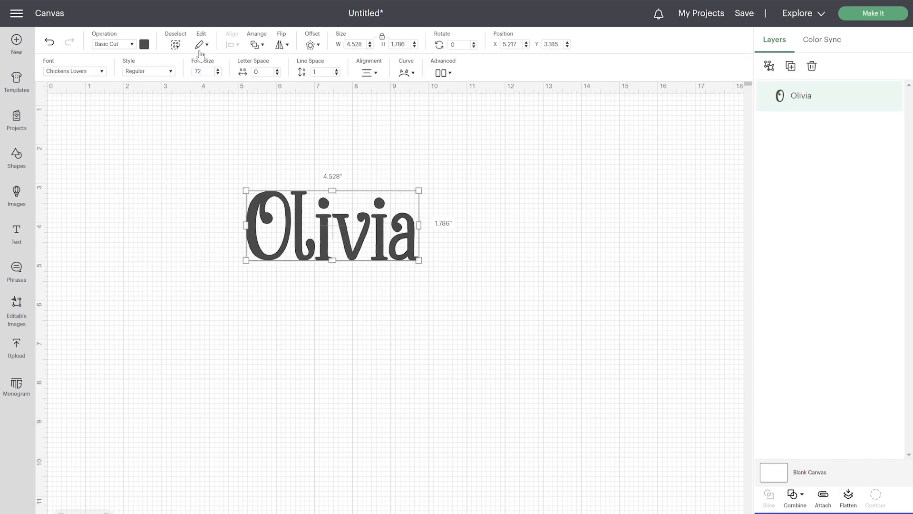
# Add a 0.25 in welded offset with rounded corners around the name and hide the offset's small inner contour
pyautogui.click(313, 44)
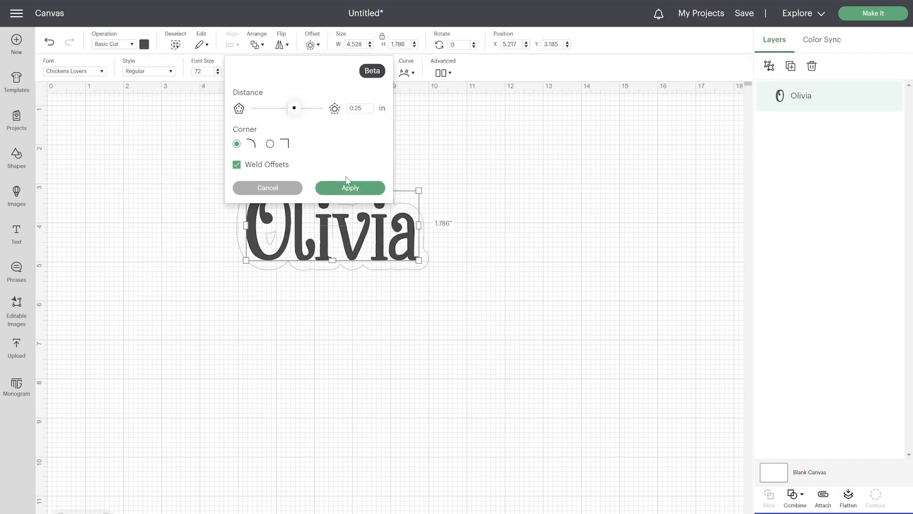
pyautogui.click(352, 188)
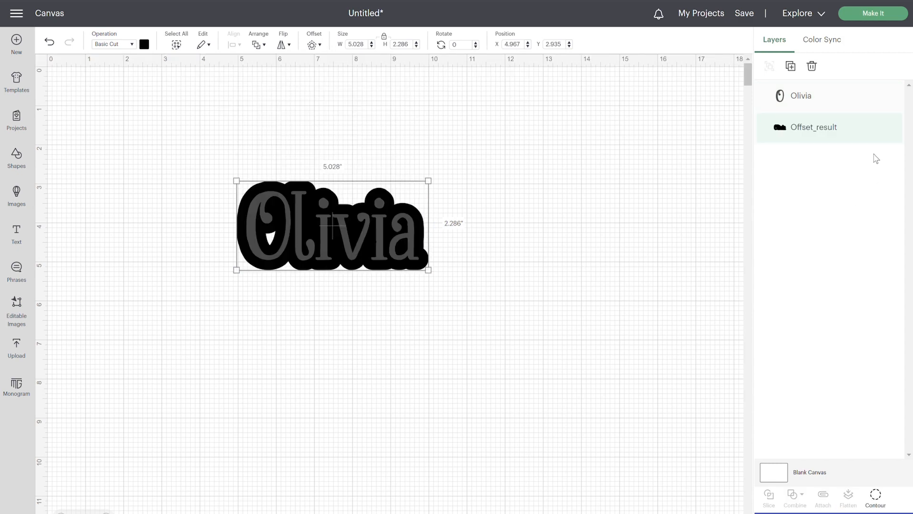
pyautogui.click(876, 496)
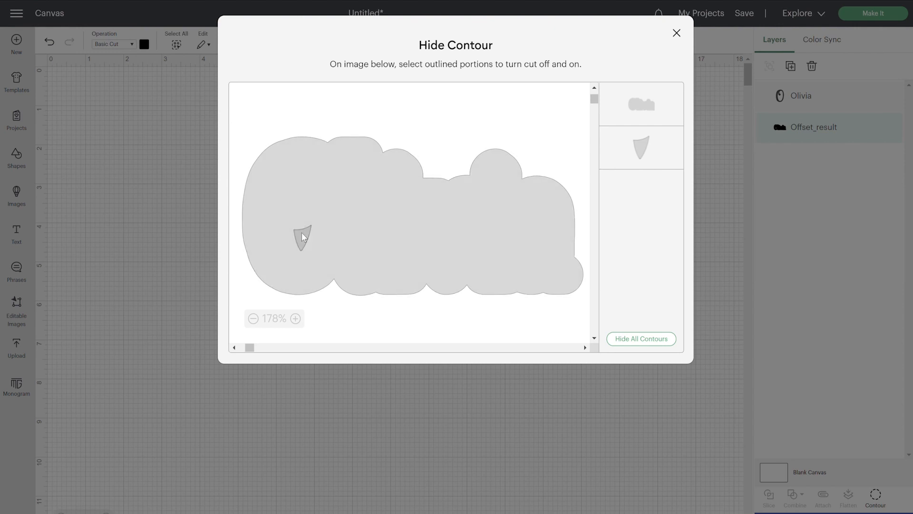
pyautogui.click(654, 149)
pyautogui.click(677, 33)
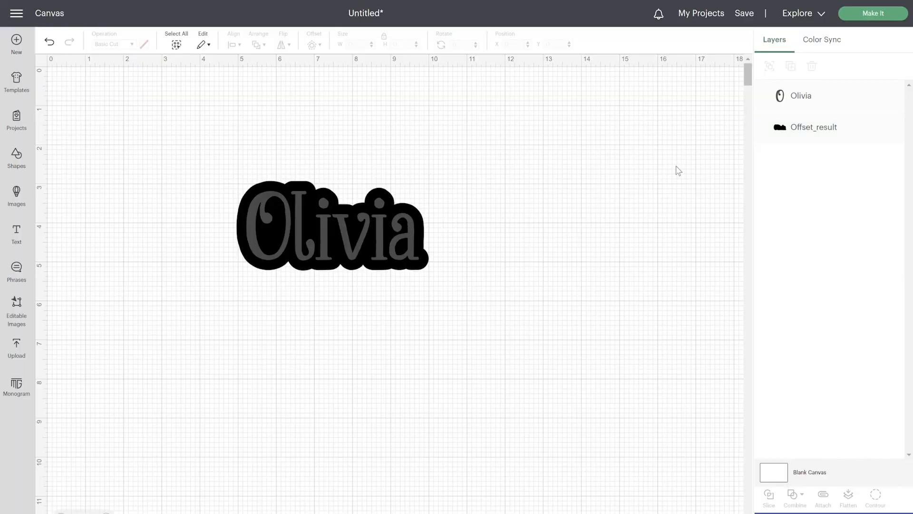
# Add a second rounded offset of about 0.208 in around the first offset
pyautogui.click(421, 214)
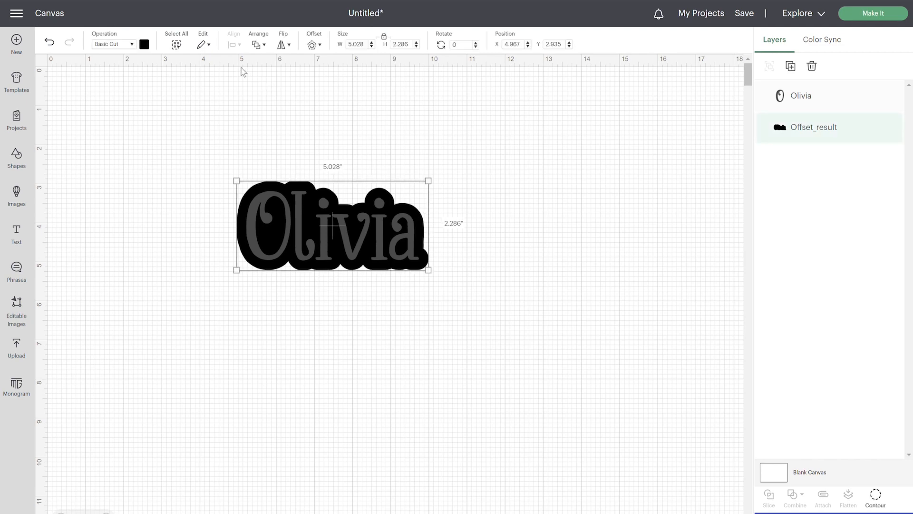
pyautogui.click(314, 44)
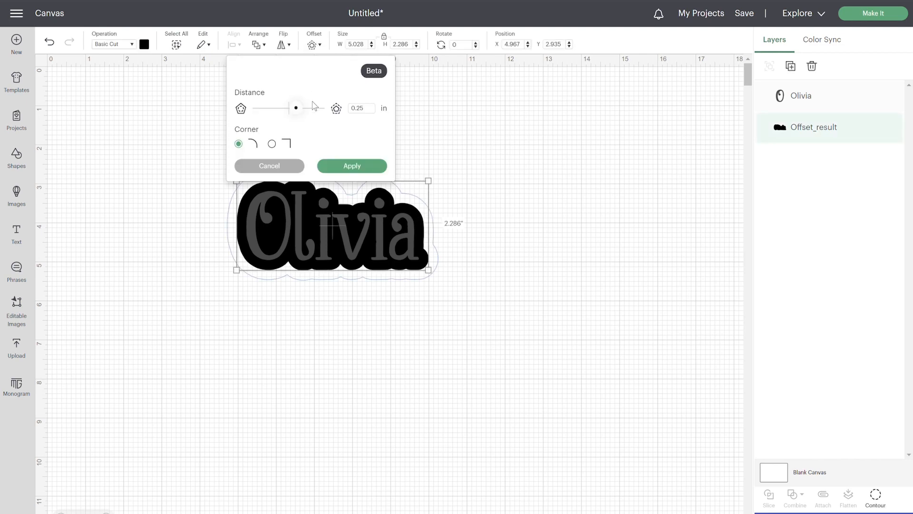
pyautogui.moveTo(299, 114); pyautogui.dragTo(298, 116)
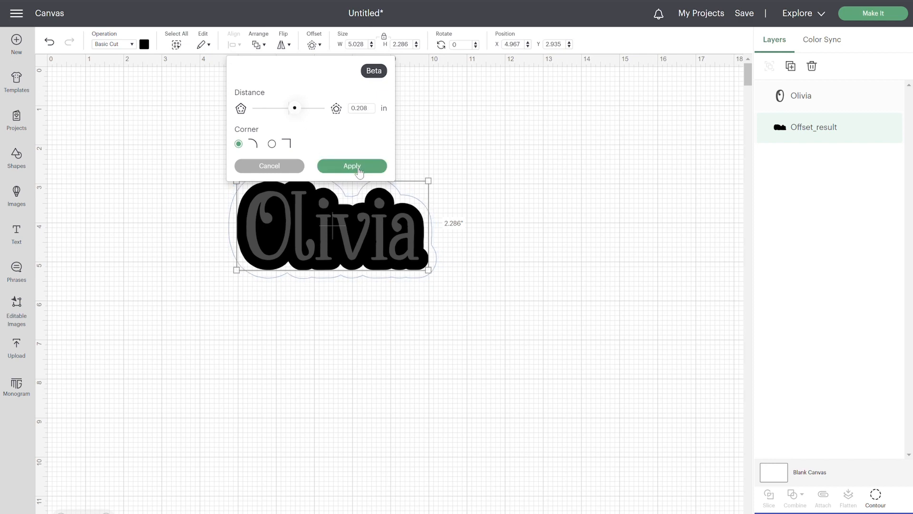
pyautogui.click(352, 166)
# Colour the outer offset light purple and the inner offset light pink
pyautogui.click(144, 45)
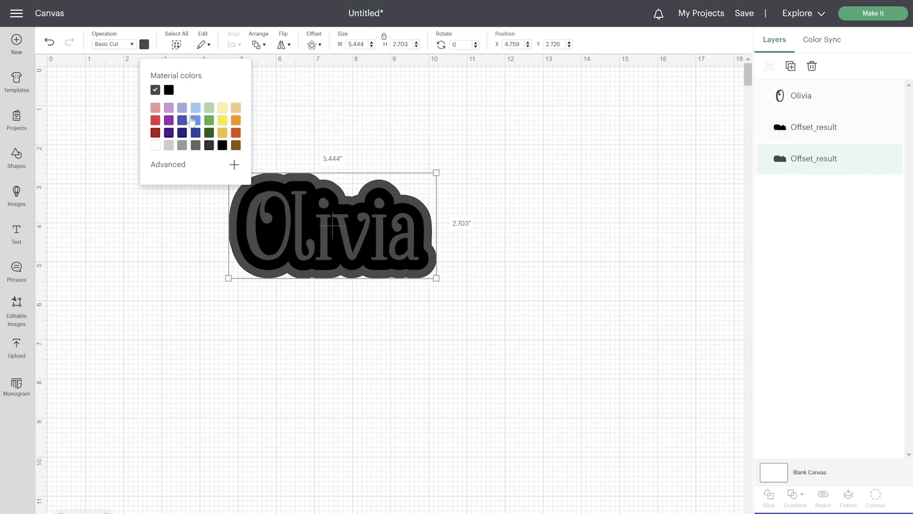
pyautogui.click(169, 108)
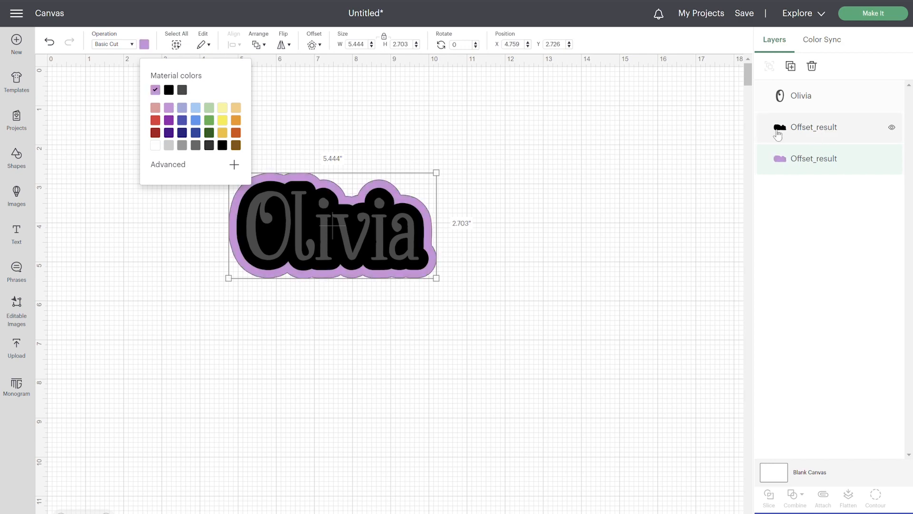
pyautogui.click(837, 128)
pyautogui.click(144, 44)
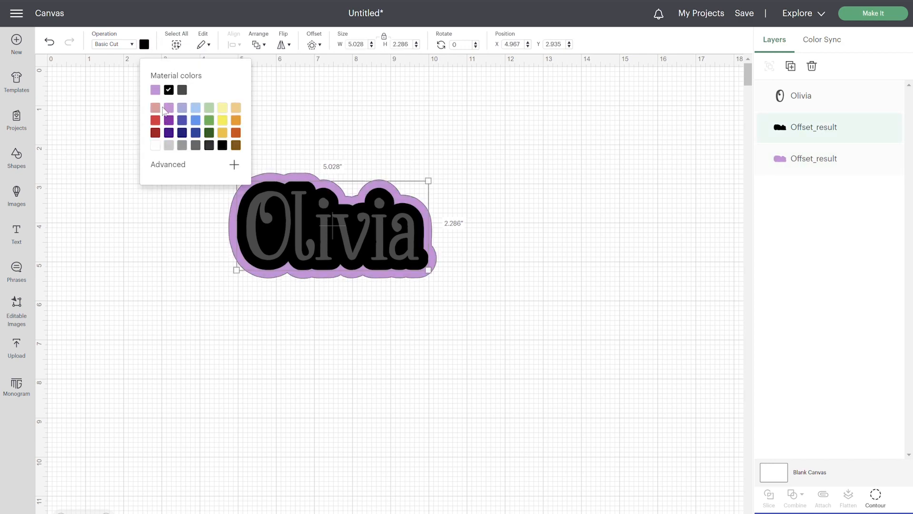
pyautogui.click(155, 109)
pyautogui.click(245, 167)
# Duplicate the name with both offsets and place the copy below the original at about X 5.208, Y 7.083
pyautogui.moveTo(225, 158); pyautogui.dragTo(535, 314)
pyautogui.hotkey('ctrl', 'c')
pyautogui.hotkey('ctrl', 'v')
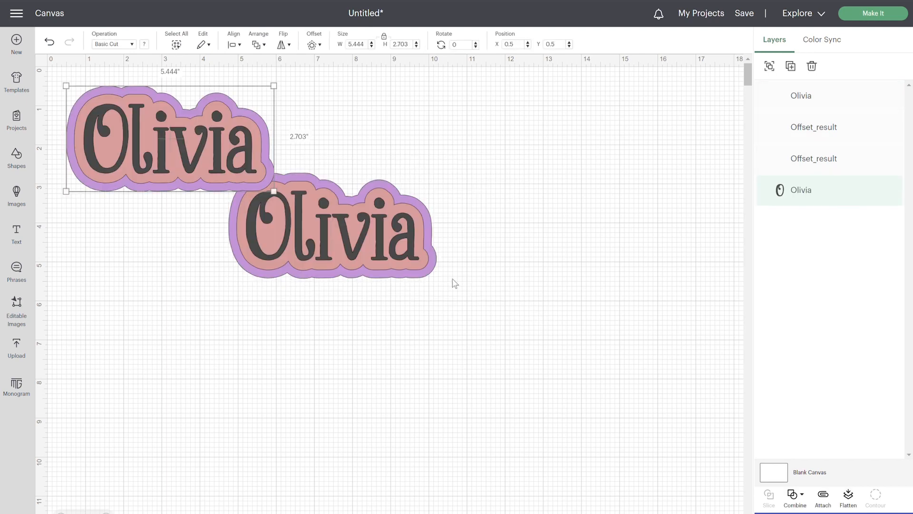
pyautogui.moveTo(203, 144); pyautogui.dragTo(407, 384)
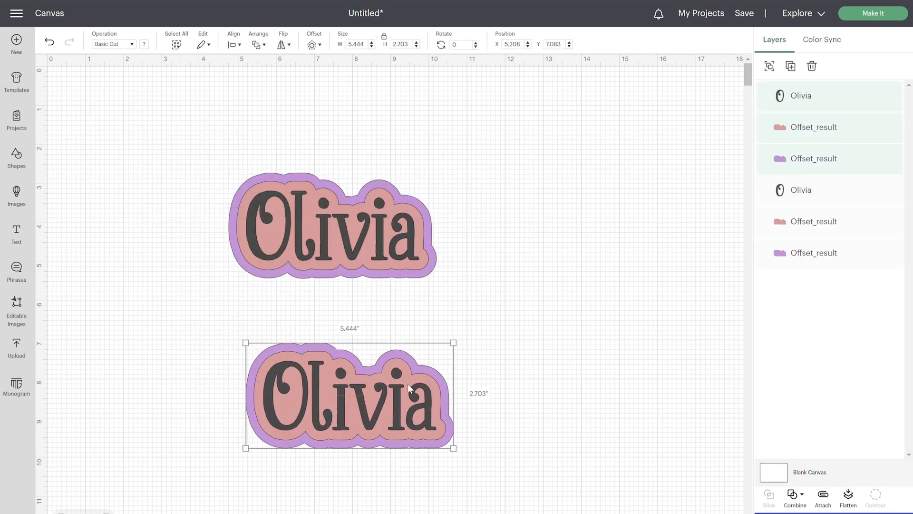
# Add a 0.208 in rounded, welded offset around the lower copy and colour it light green
pyautogui.click(312, 44)
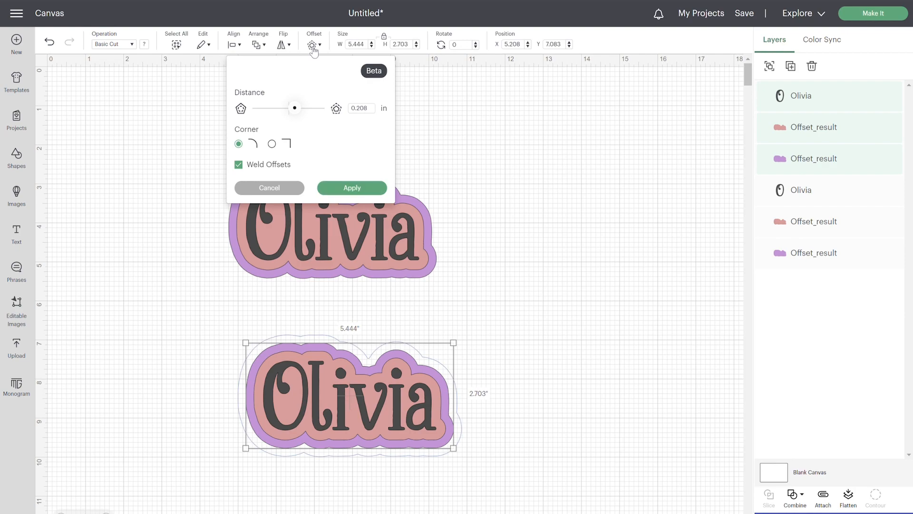
pyautogui.click(370, 189)
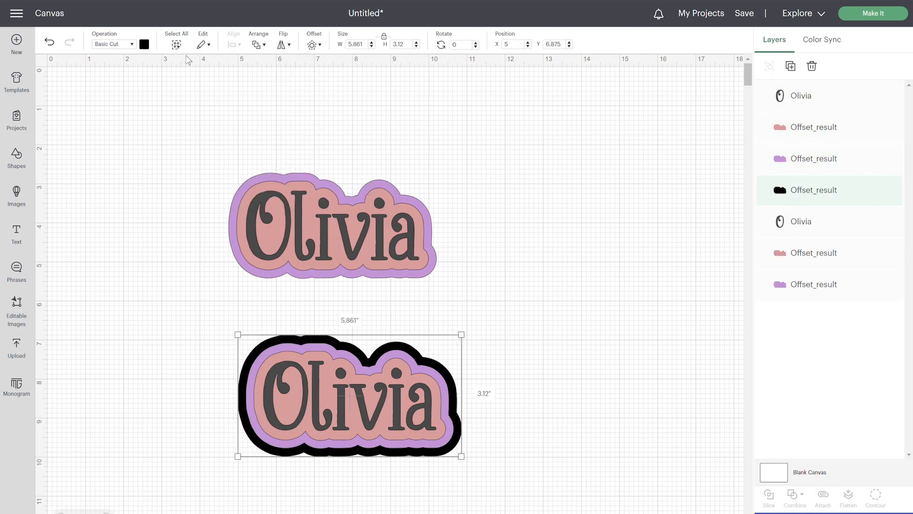
pyautogui.click(144, 44)
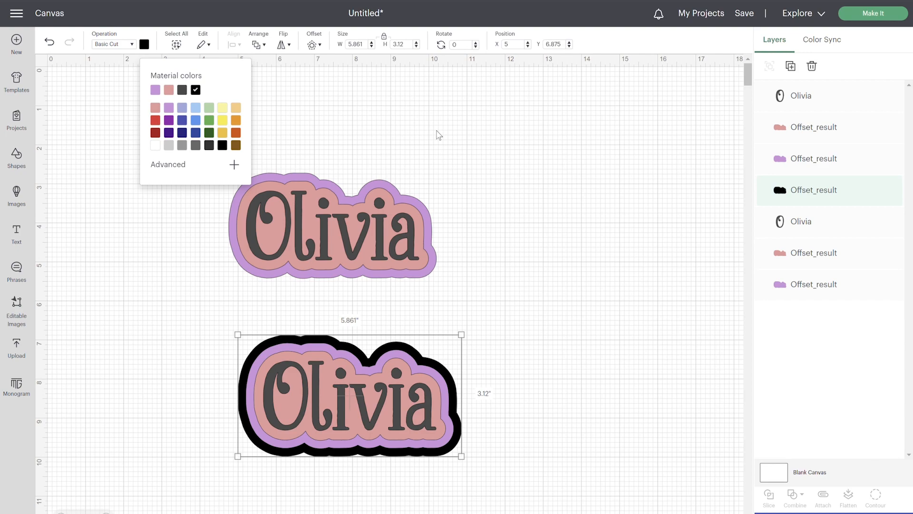
pyautogui.click(208, 108)
pyautogui.click(253, 165)
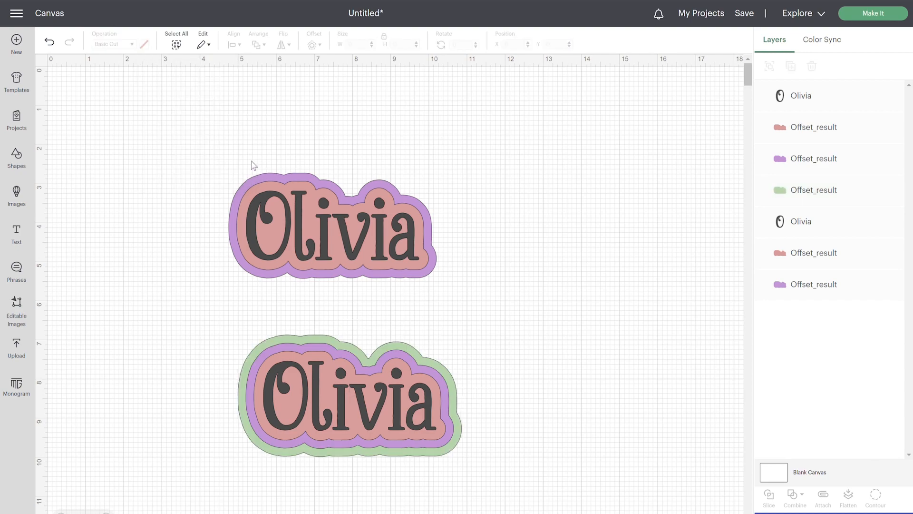
# Combine the upper name and its two offsets with Exclude
pyautogui.moveTo(212, 152); pyautogui.dragTo(565, 301)
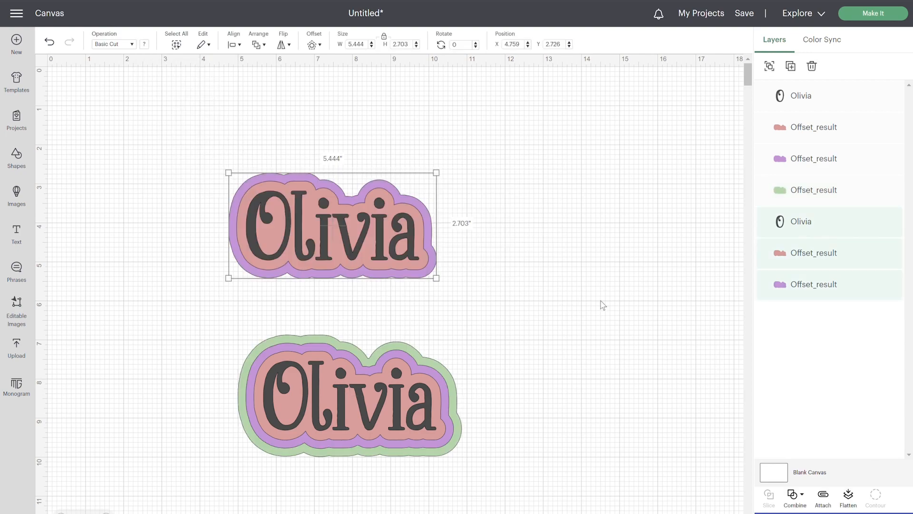
pyautogui.click(804, 505)
pyautogui.click(807, 475)
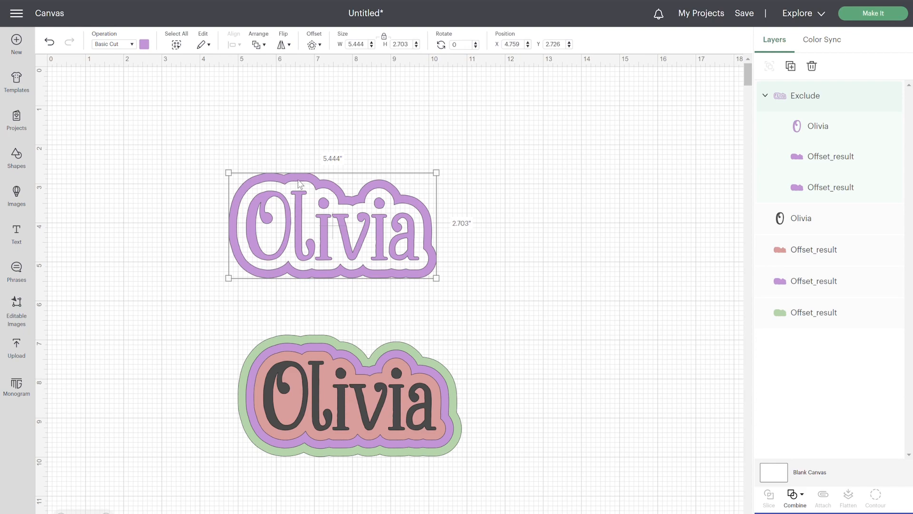
# Combine the lower name and its three offsets with Exclude
pyautogui.click(548, 282)
pyautogui.moveTo(216, 332); pyautogui.dragTo(552, 481)
pyautogui.click(793, 496)
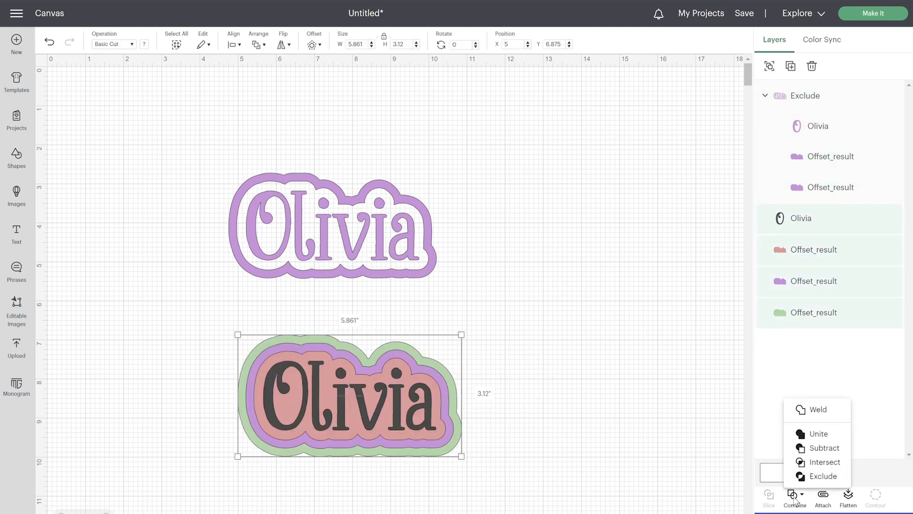
pyautogui.click(819, 476)
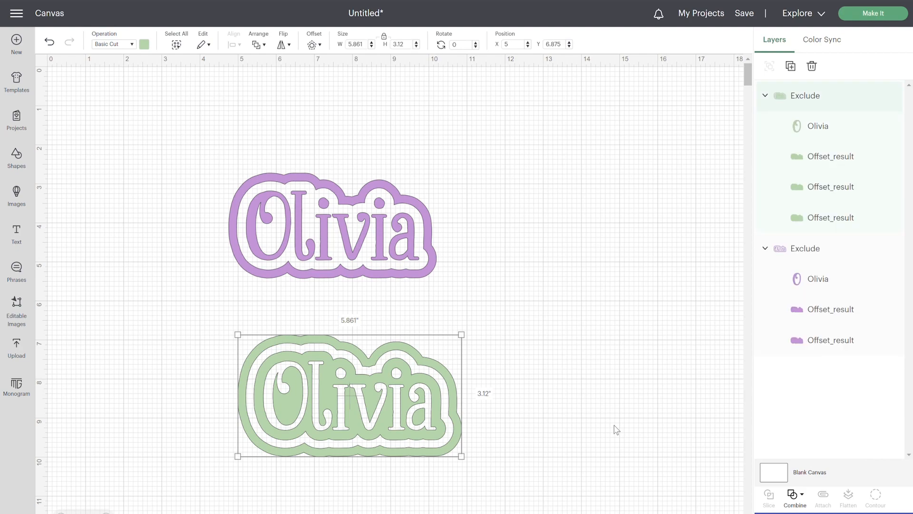
# Move the green name design to the lower right of the purple one, at about X 9.125, Y 5.625
pyautogui.click(616, 429)
pyautogui.moveTo(189, 346); pyautogui.dragTo(479, 470)
pyautogui.moveTo(459, 430); pyautogui.dragTo(618, 383)
pyautogui.click(271, 328)
pyautogui.click(454, 351)
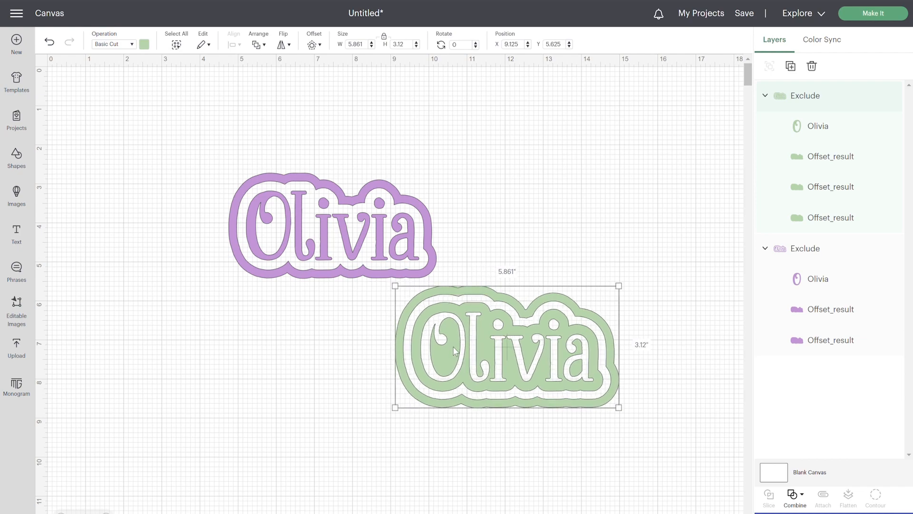
pyautogui.click(661, 354)
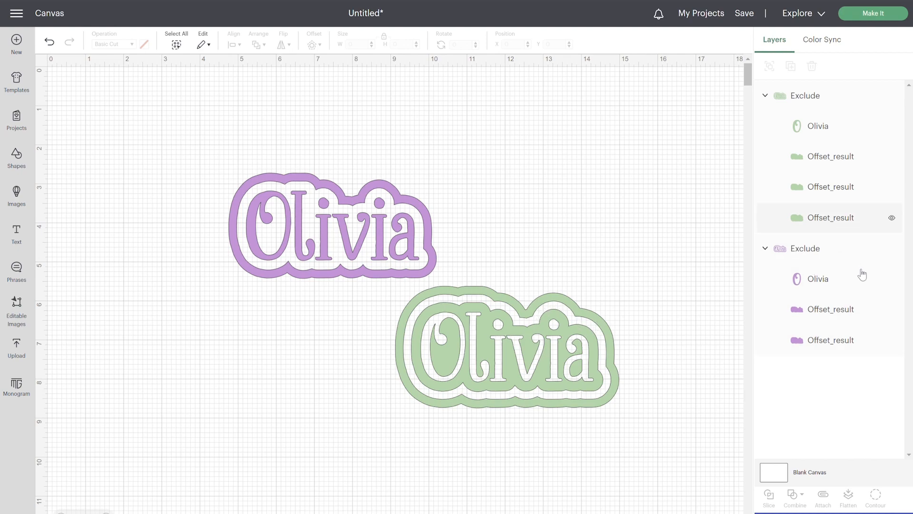
# Duplicate the name layer of the green Exclude group and place the copy over the green design's name cutout
pyautogui.click(835, 285)
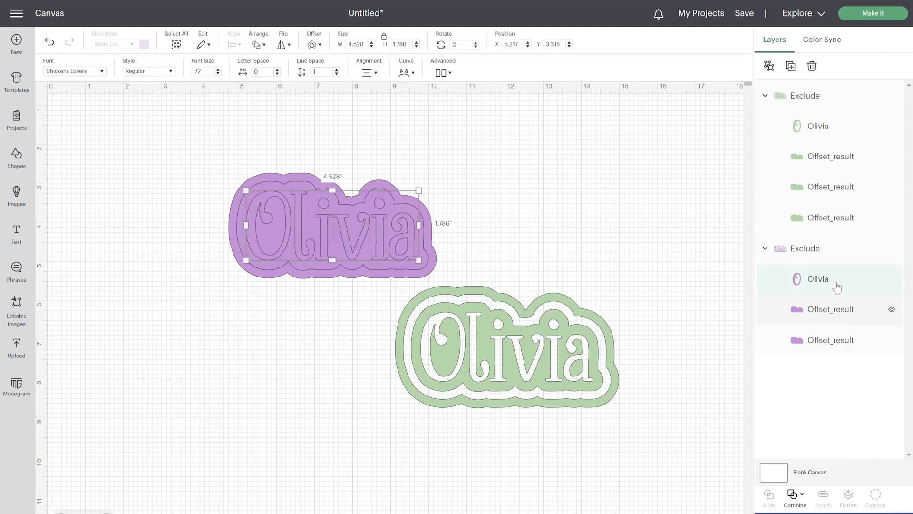
pyautogui.click(828, 127)
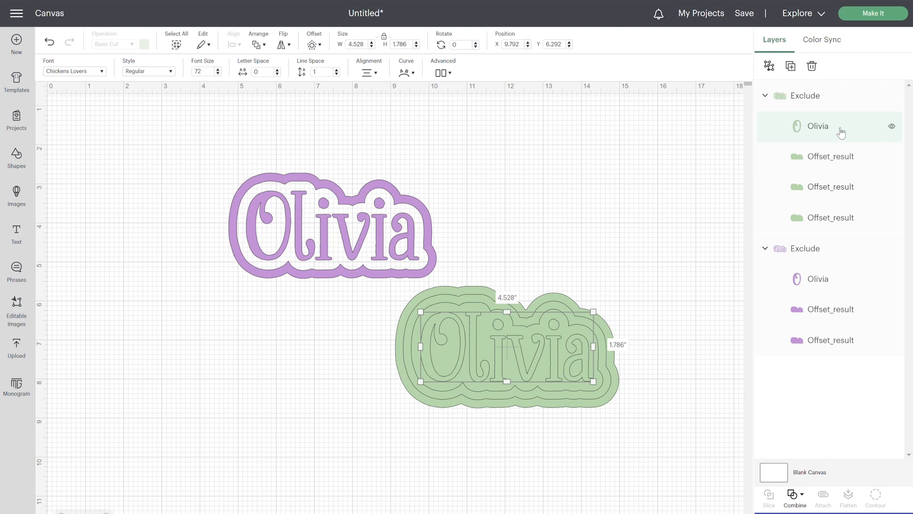
pyautogui.click(791, 68)
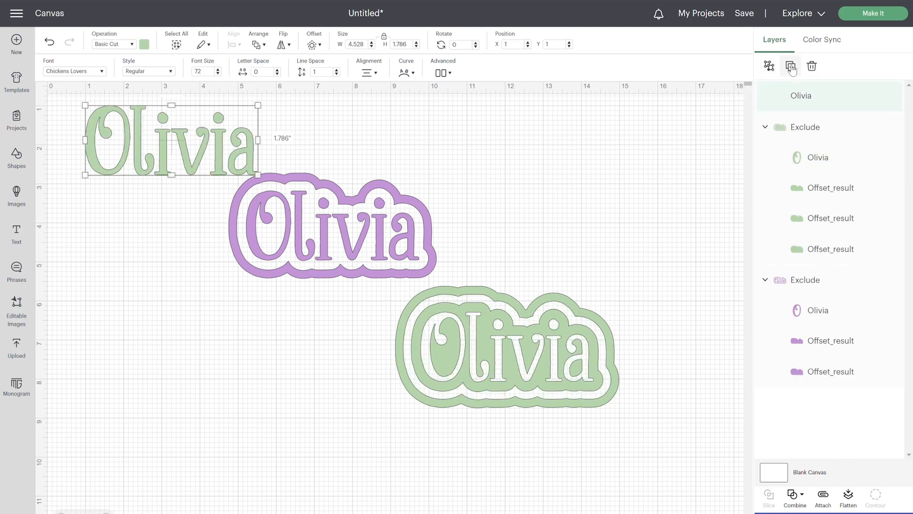
pyautogui.moveTo(251, 143); pyautogui.dragTo(585, 354)
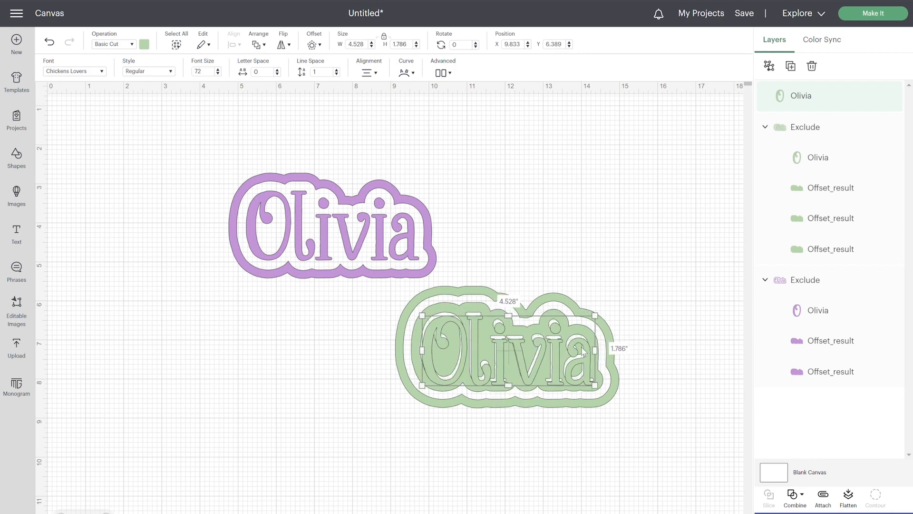
# Colour the name copy light purple and align it with the cutout at about X 9.789, Y 6.309
pyautogui.click(145, 44)
pyautogui.click(155, 90)
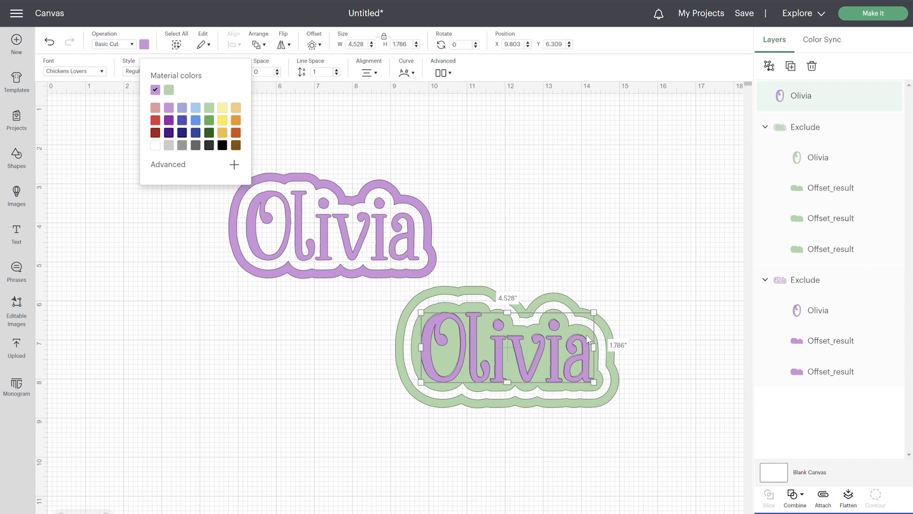
pyautogui.moveTo(587, 338); pyautogui.dragTo(585, 338)
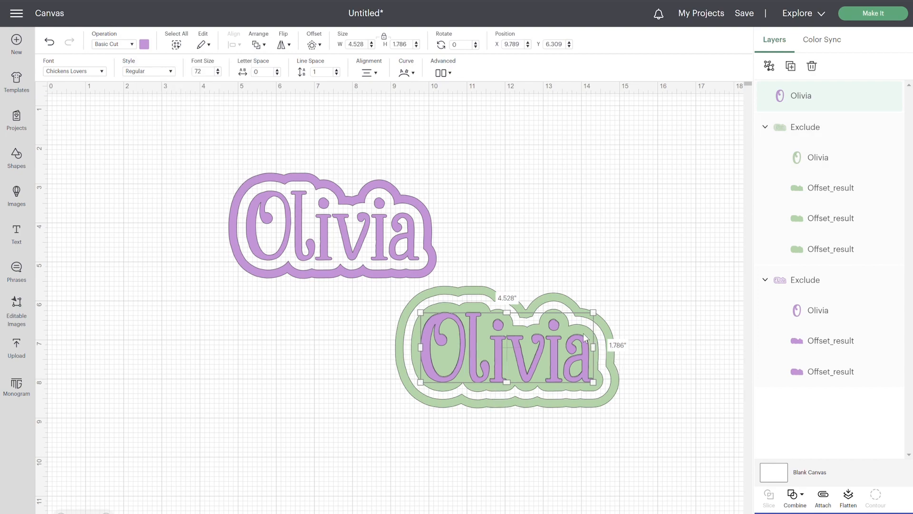
# Hide the middle offset layer of the green Exclude group to compare the design, and show it again
pyautogui.click(556, 316)
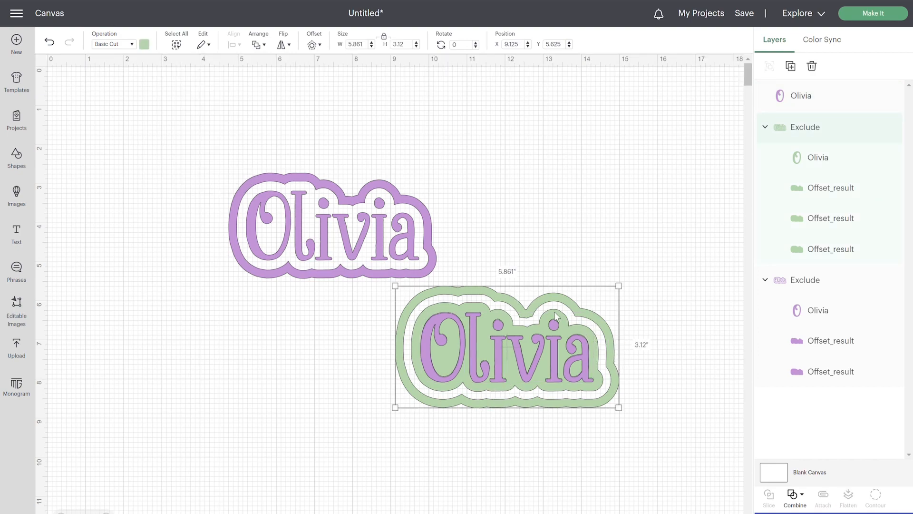
pyautogui.click(807, 193)
pyautogui.click(819, 218)
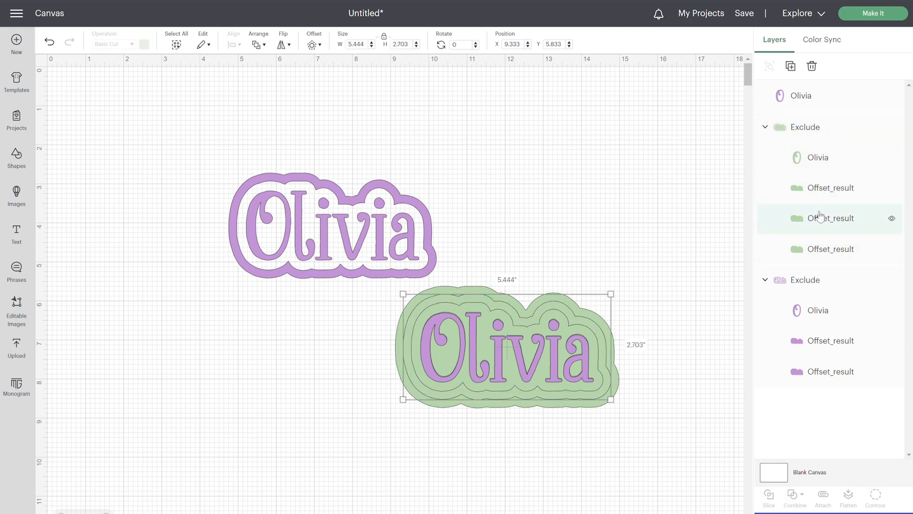
pyautogui.click(892, 219)
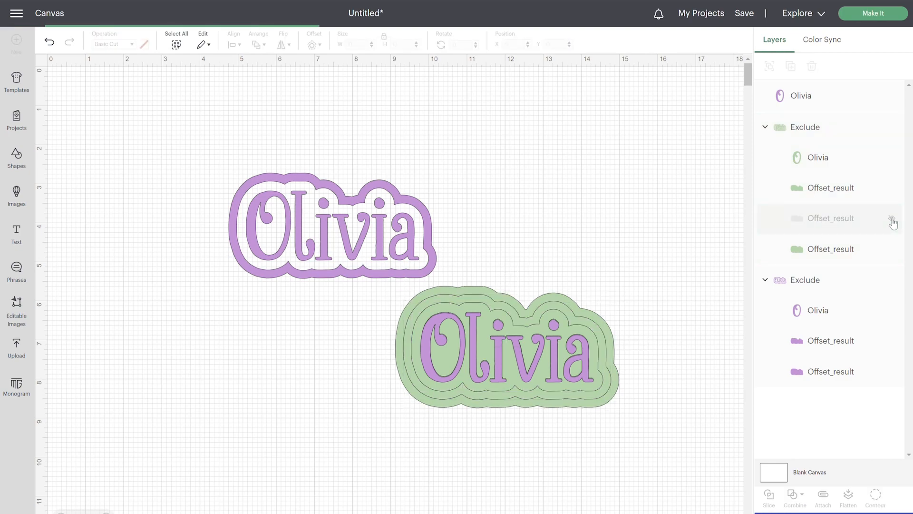
pyautogui.click(893, 220)
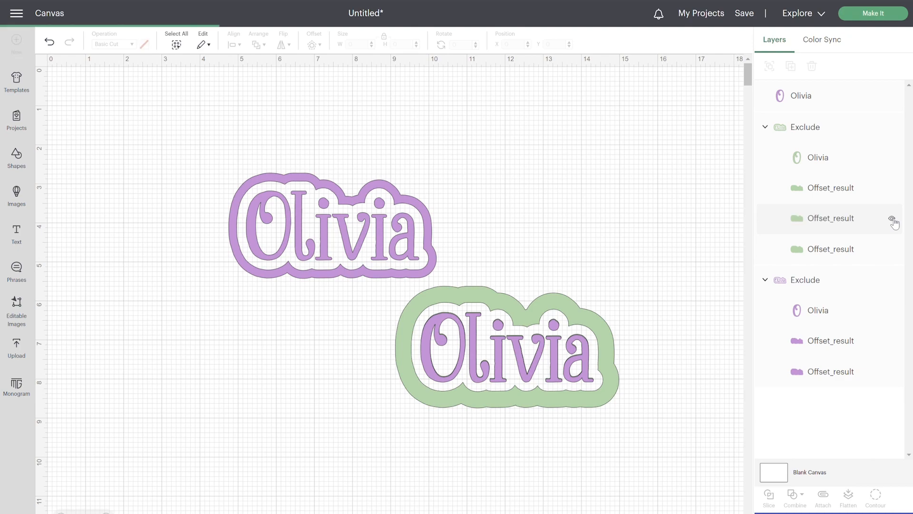
pyautogui.click(843, 226)
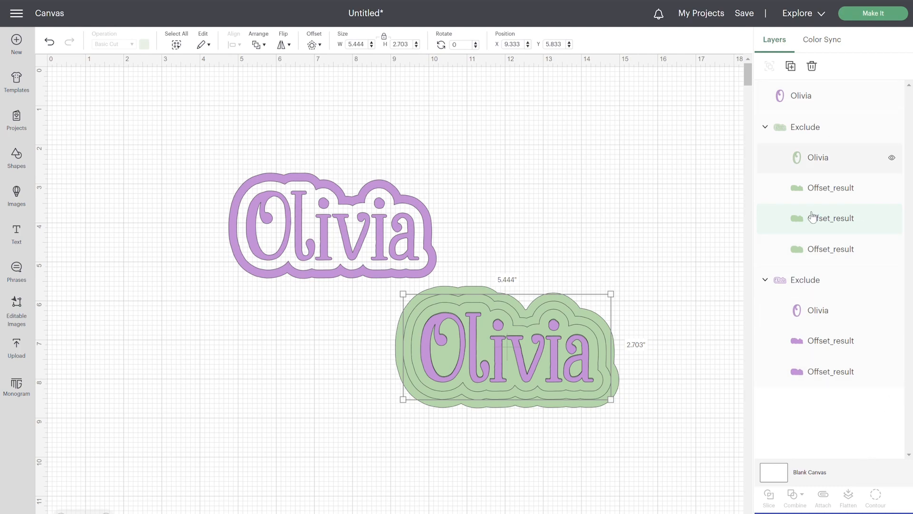
pyautogui.click(651, 275)
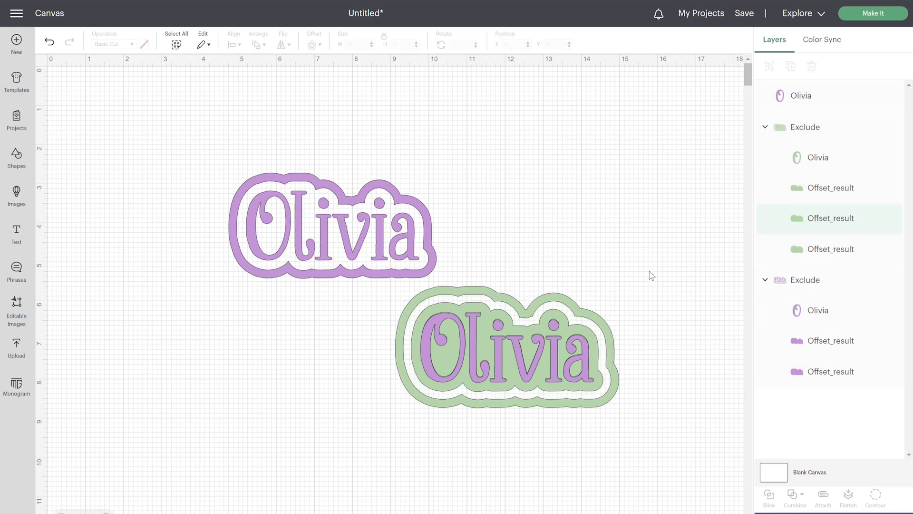
# Check the green Exclude group and its middle offset, and nudge the light purple name copy to about X 9.797, Y 6.283
pyautogui.click(789, 135)
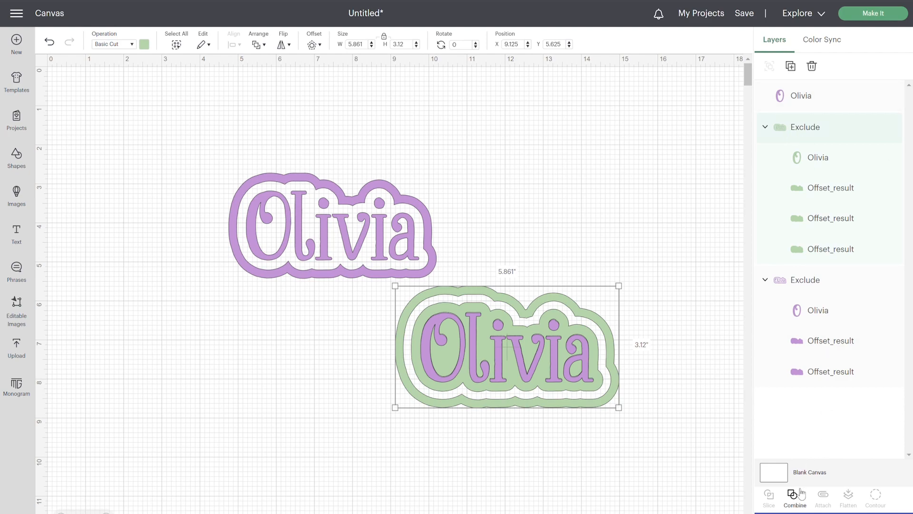
pyautogui.click(844, 219)
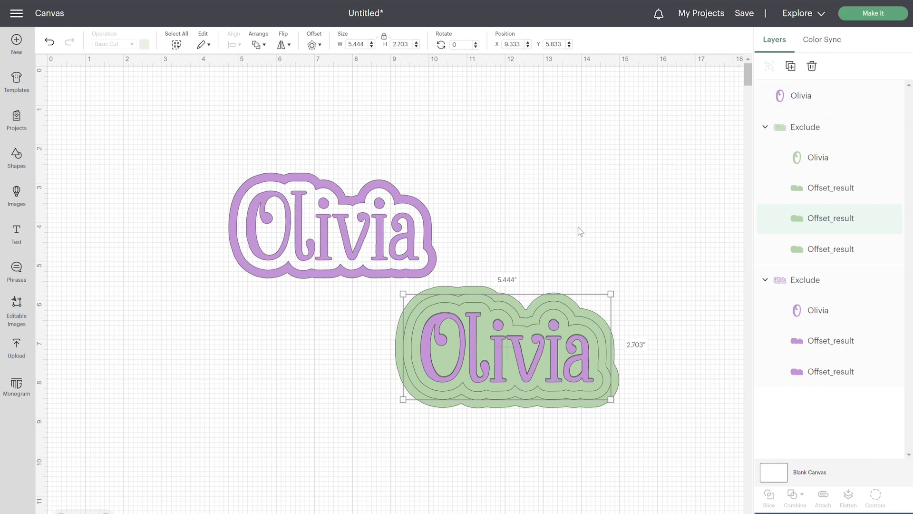
pyautogui.click(577, 267)
pyautogui.moveTo(528, 374); pyautogui.dragTo(580, 366)
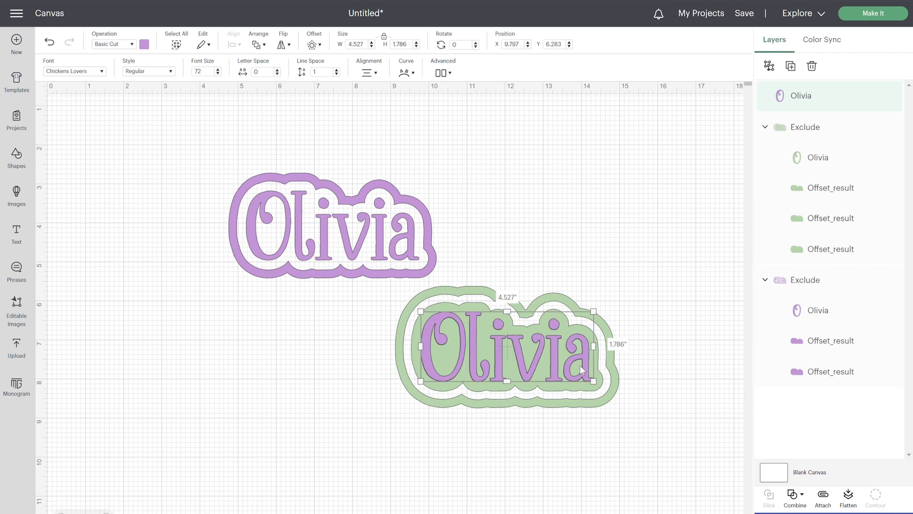
pyautogui.click(557, 274)
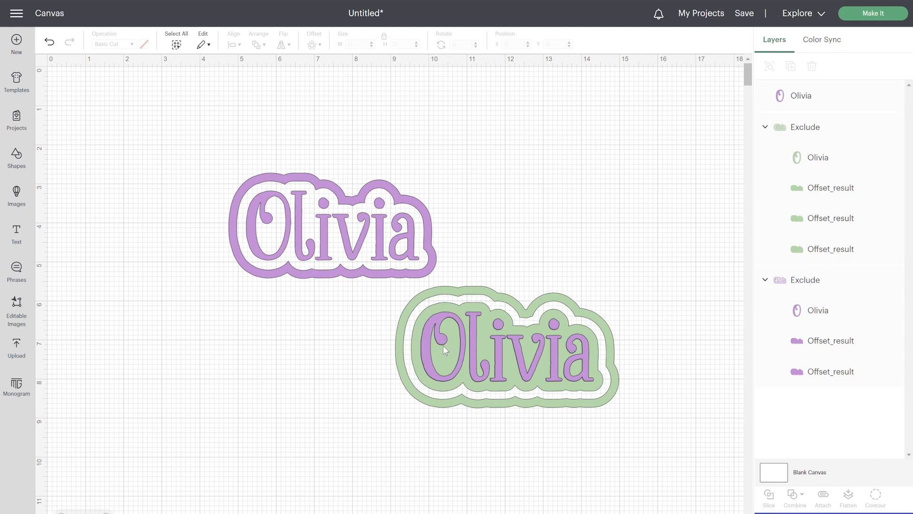
# Insert the free "Birthday Boy" design with three party hats from the editable images library onto the canvas
pyautogui.click(26, 314)
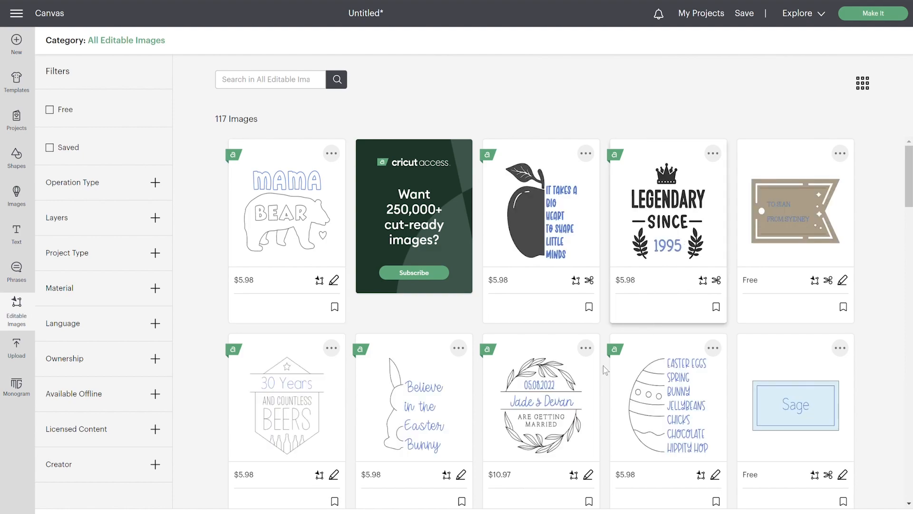
pyautogui.scroll(-5, 567, 330)
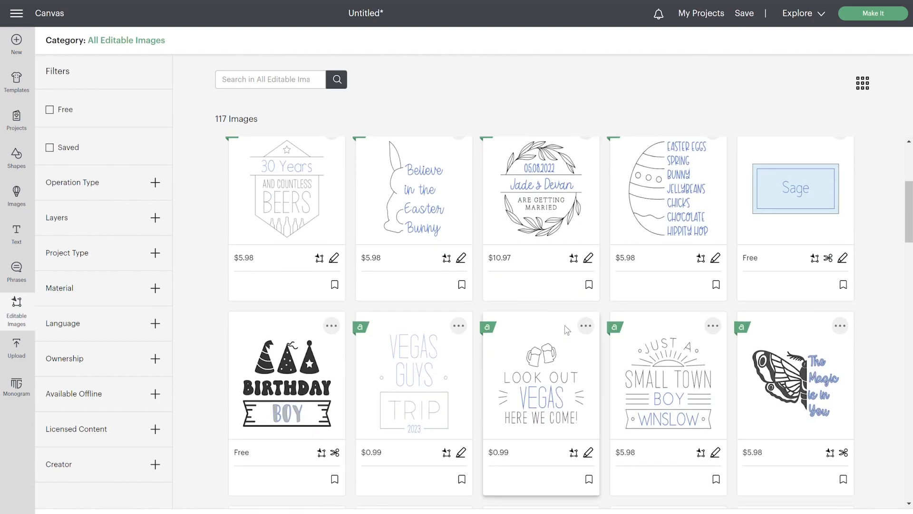
pyautogui.scroll(-3, 567, 330)
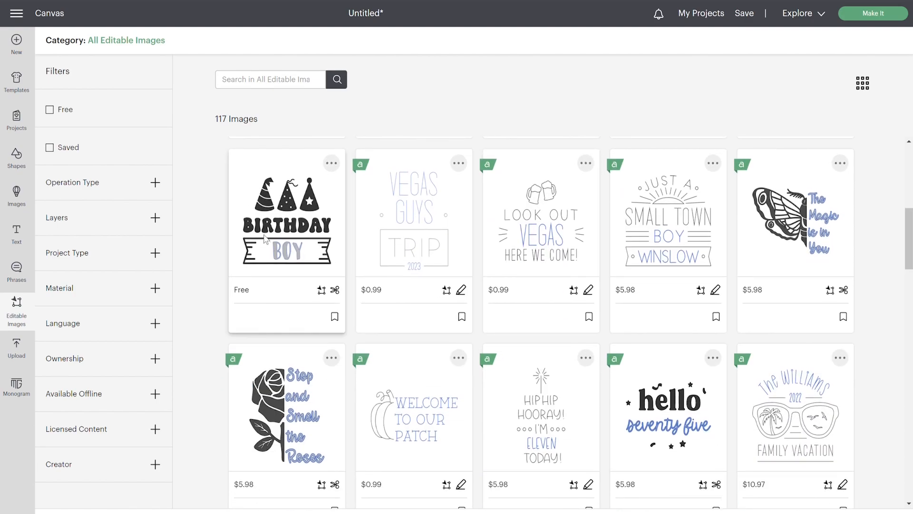
pyautogui.click(292, 188)
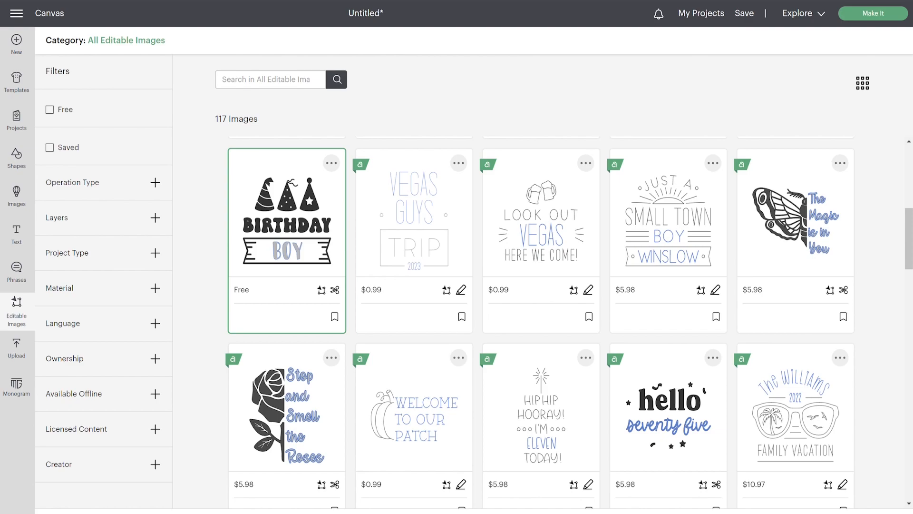
pyautogui.click(870, 511)
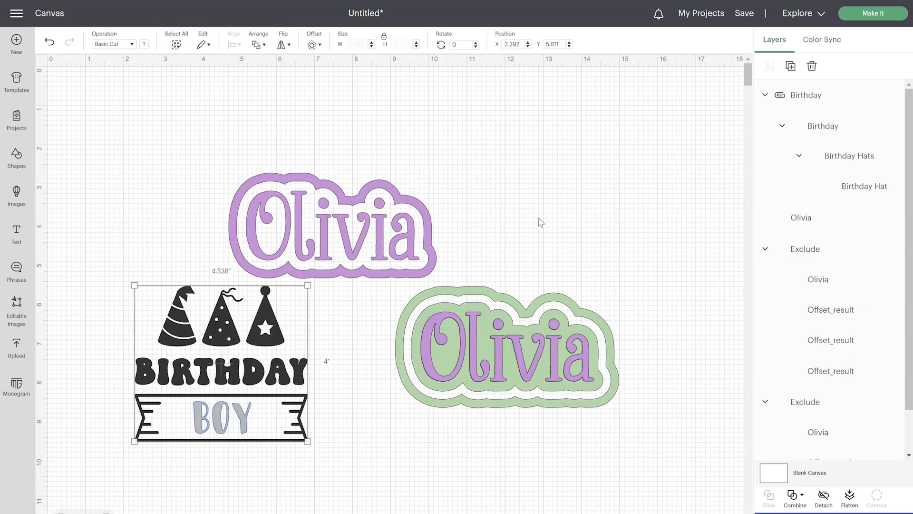
# Delete both name designs and move the birthday design to about X 7.097, Y 2.361
pyautogui.moveTo(382, 151); pyautogui.dragTo(617, 380)
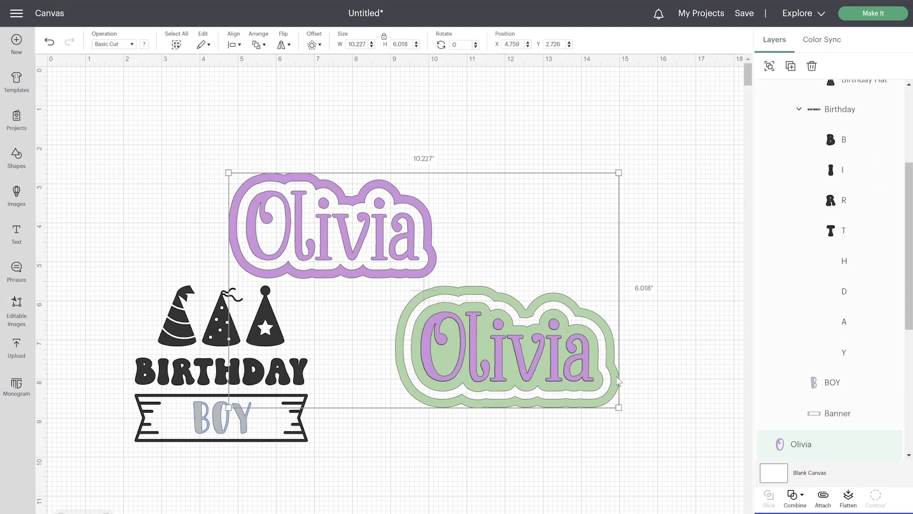
pyautogui.press('Delete')
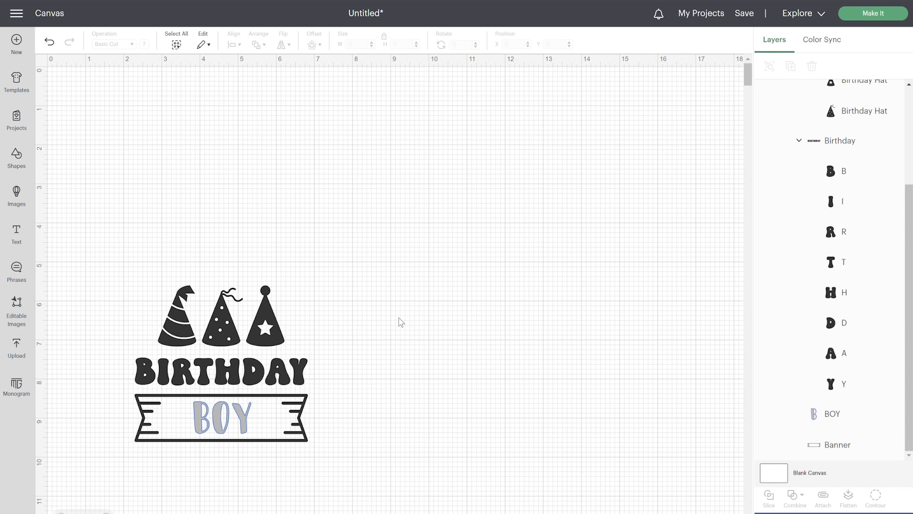
pyautogui.moveTo(221, 371); pyautogui.dragTo(405, 244)
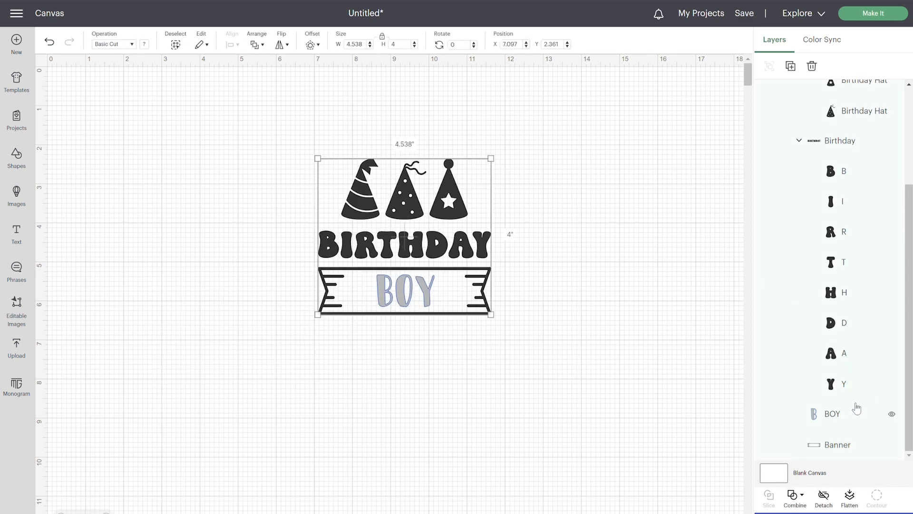
# Collapse the Birthday lettering's layer group and change the banner text from BOY to GIRL
pyautogui.click(799, 140)
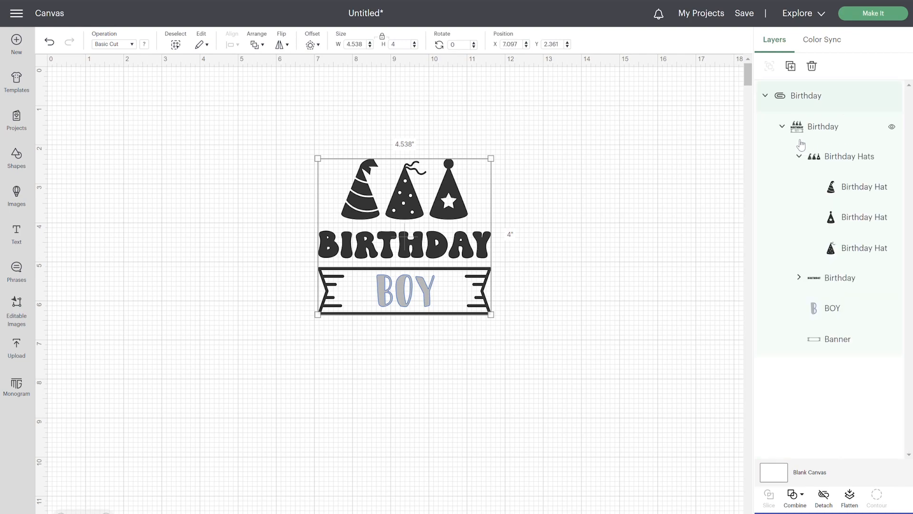
pyautogui.click(832, 310)
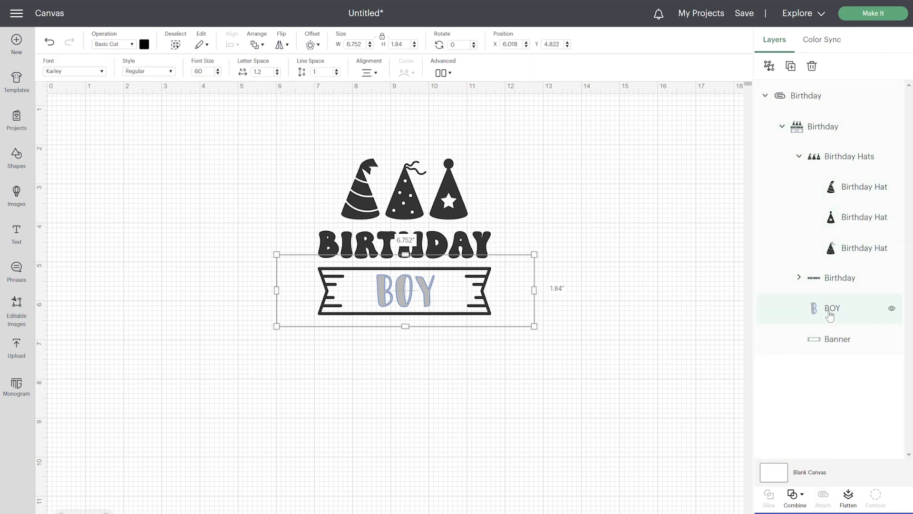
pyautogui.doubleClick(408, 308)
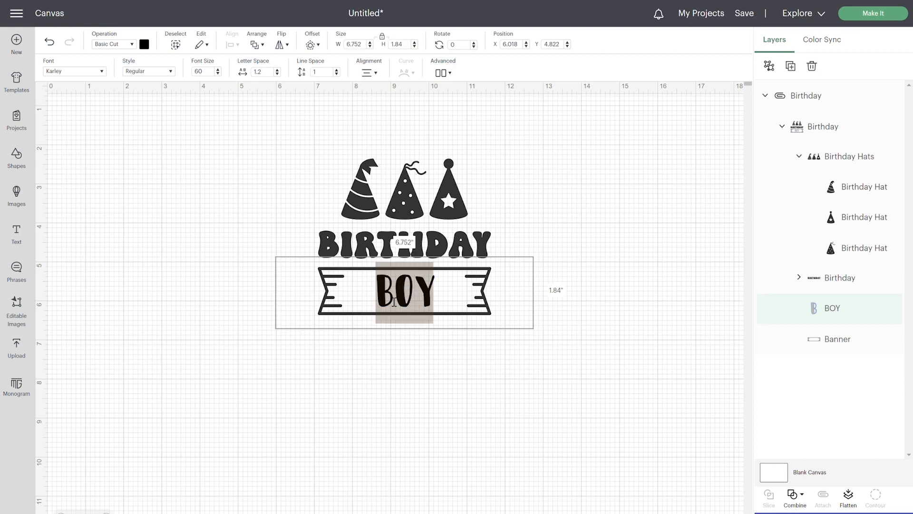
pyautogui.write('GIRL')
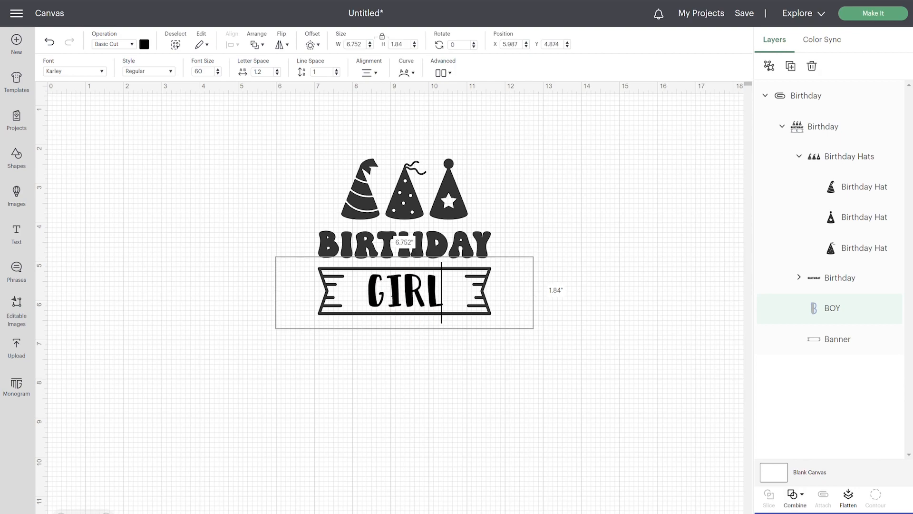
pyautogui.click(627, 248)
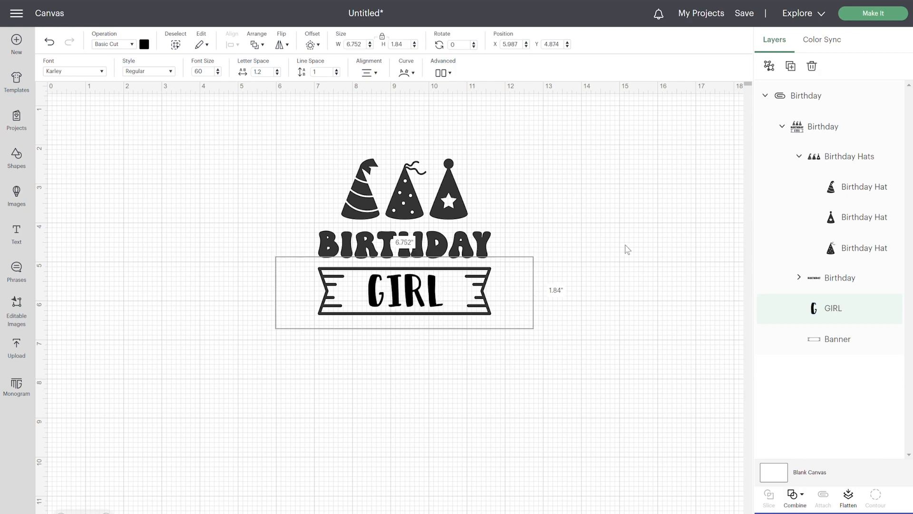
# Examine how the BIRTHDAY lettering is built by selecting single letters, the whole design and the lettering's layer group
pyautogui.click(462, 247)
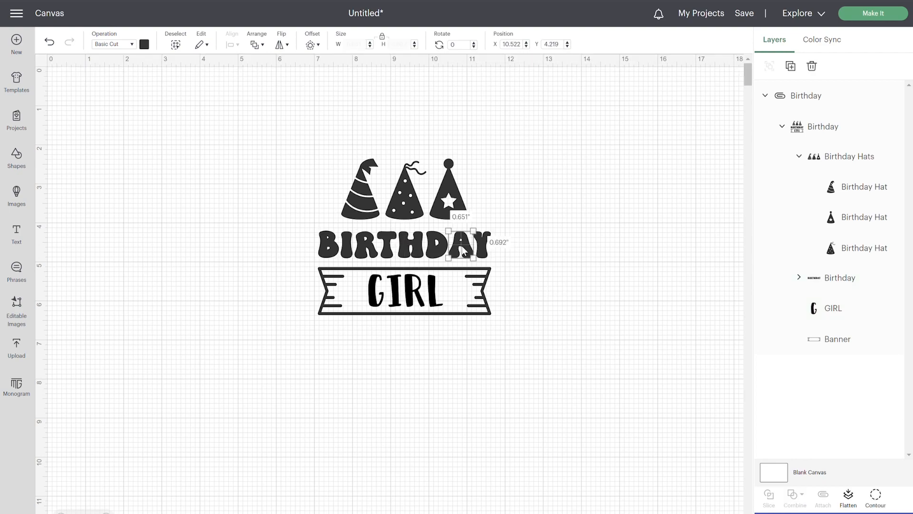
pyautogui.click(438, 250)
pyautogui.click(423, 250)
pyautogui.click(389, 251)
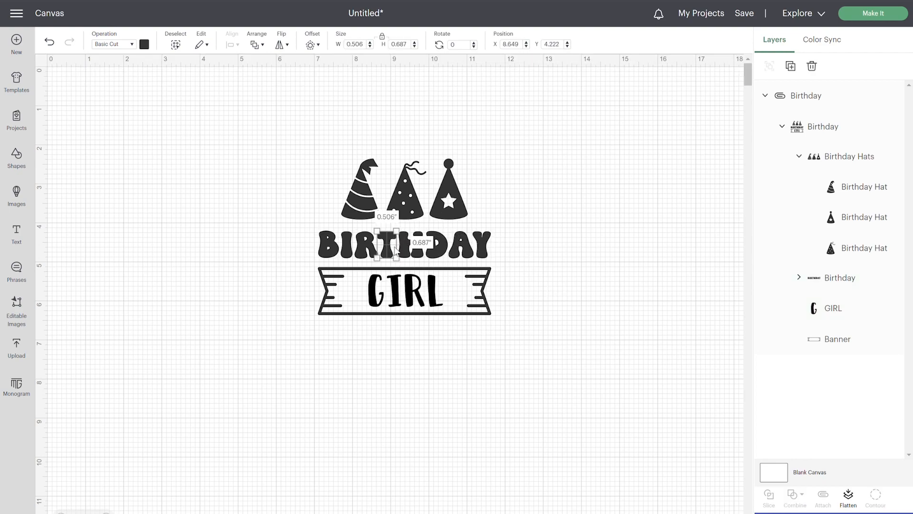
pyautogui.click(547, 237)
pyautogui.click(427, 302)
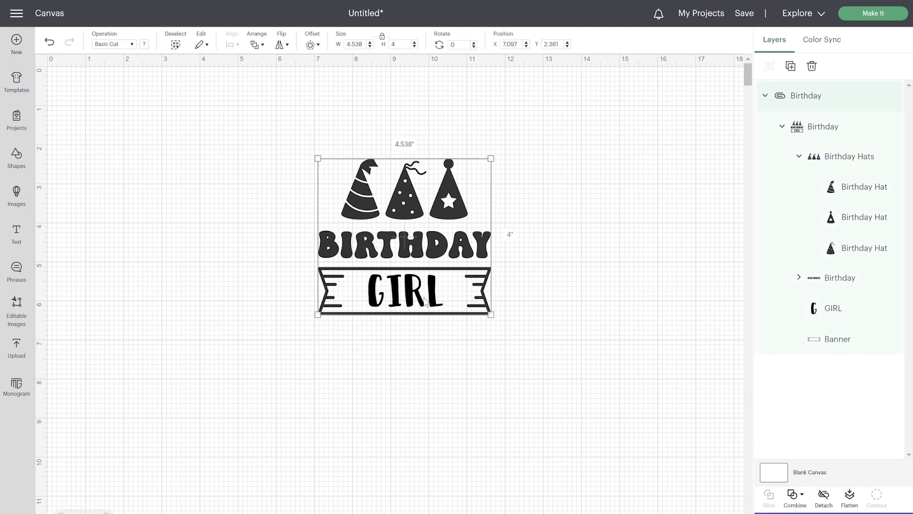
pyautogui.click(835, 285)
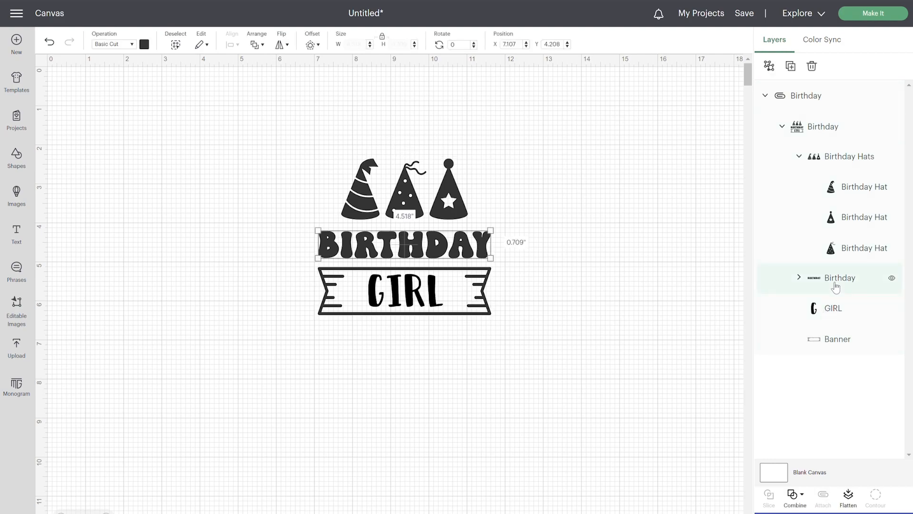
pyautogui.click(631, 263)
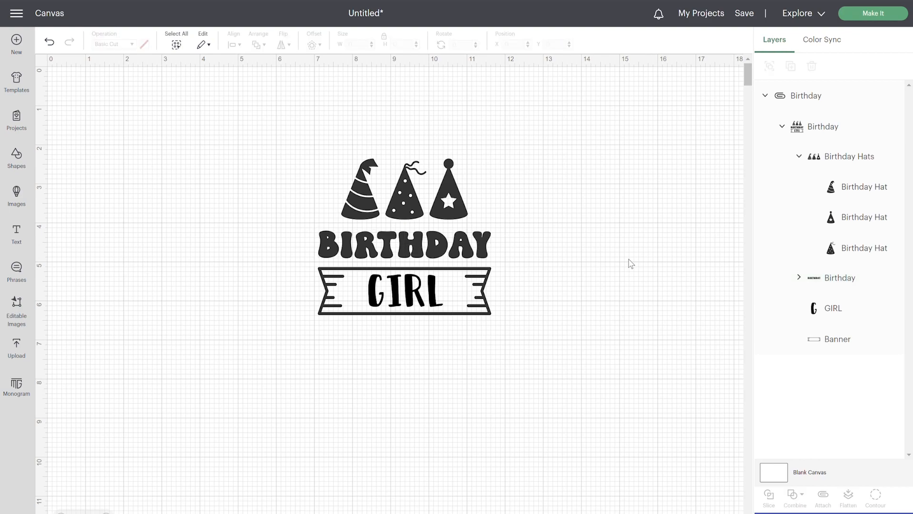
# Browse the editable images library for further designs with customizable text
pyautogui.click(17, 314)
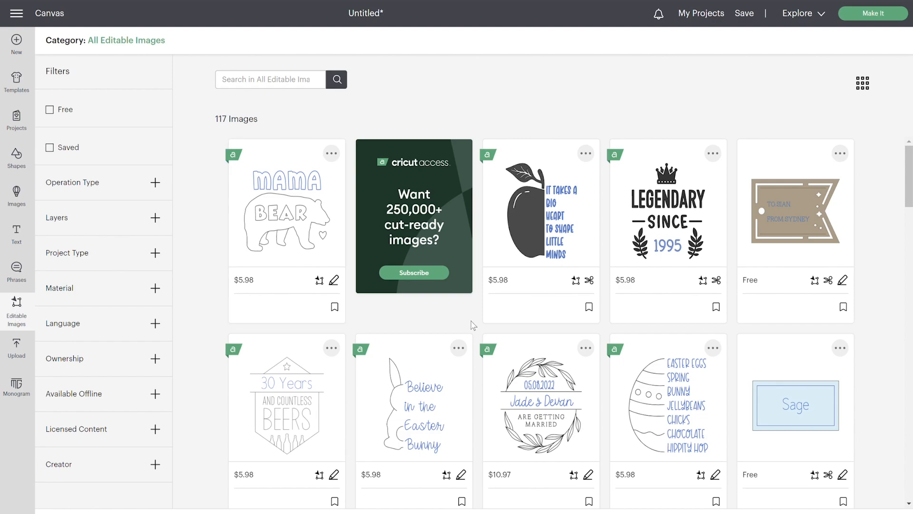
pyautogui.scroll(-15, 473, 325)
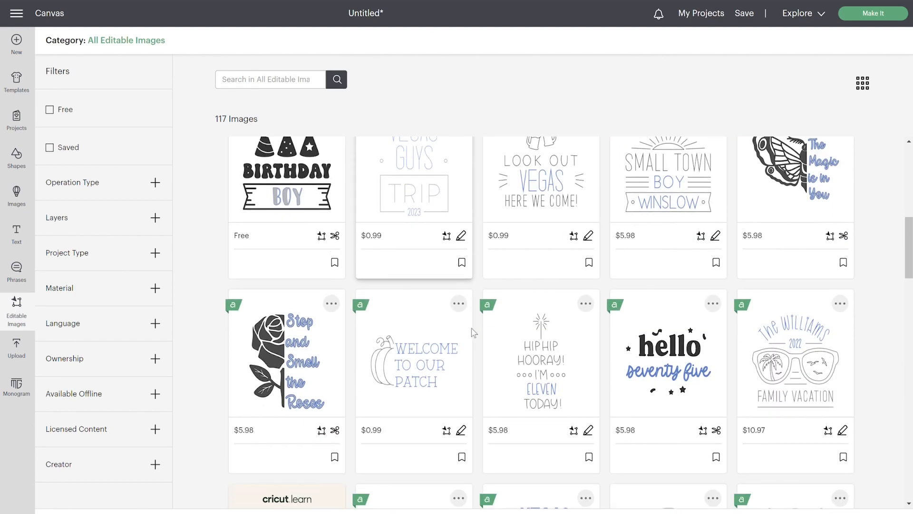
pyautogui.scroll(-14, 472, 332)
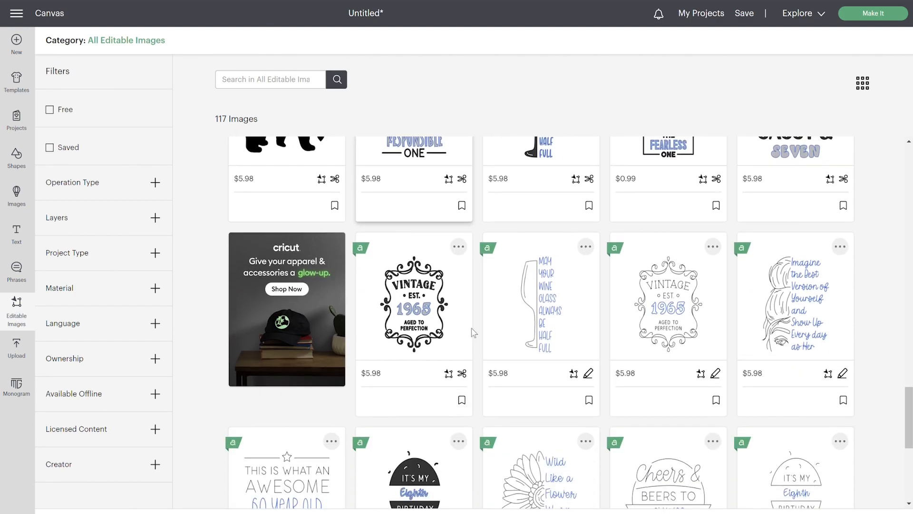
pyautogui.scroll(-8, 472, 333)
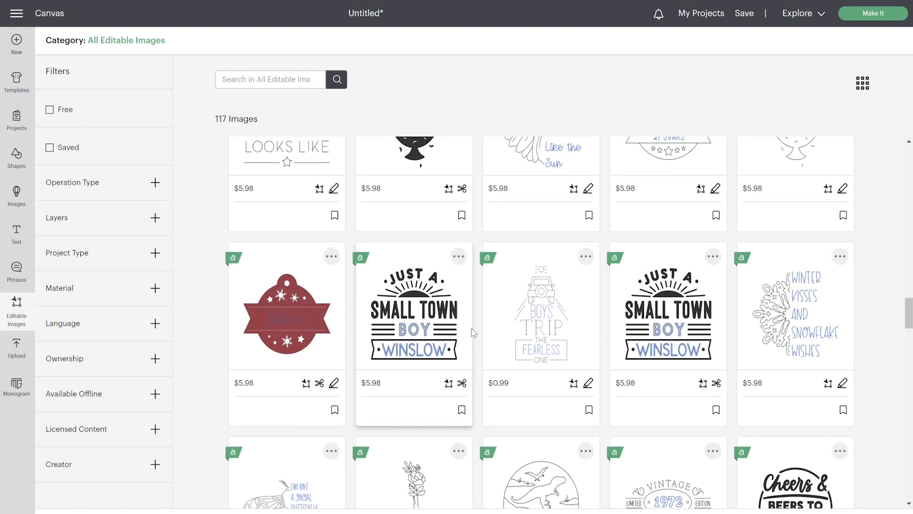